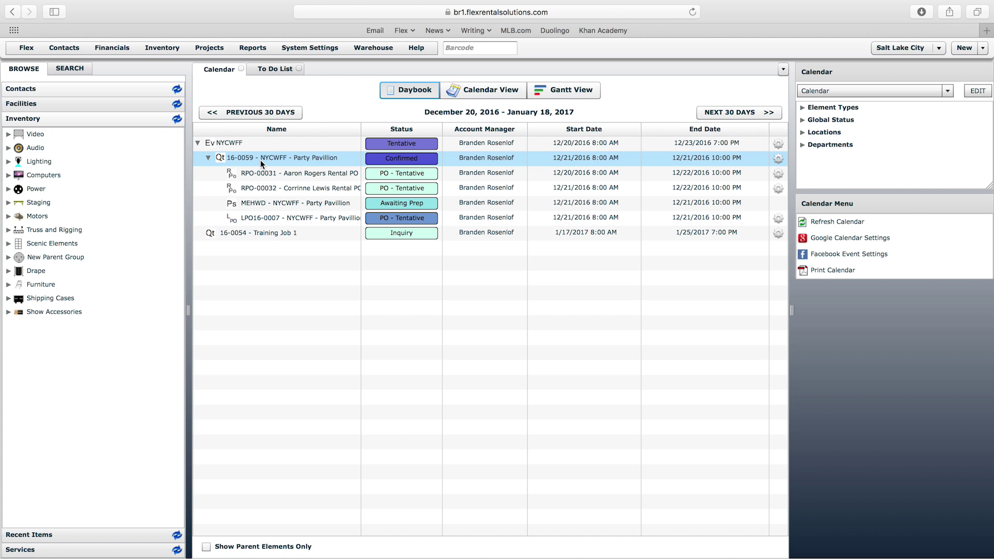
Open the Training Job 1 quote from the calendar and bring its list of reports into view.
{"action": "left_click", "coordinate": [276, 235]}
{"action": "double_click", "coordinate": [277, 235]}
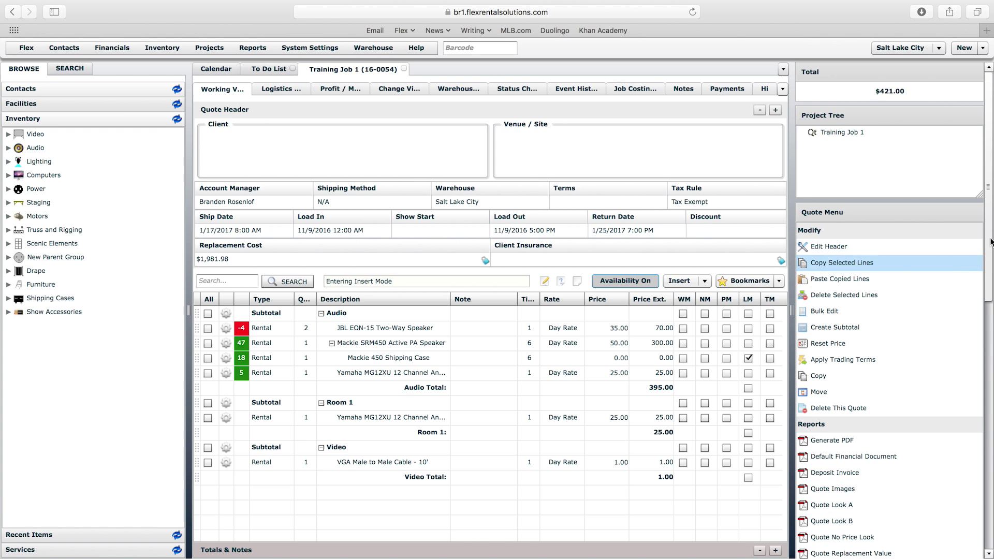
{"action": "scroll", "coordinate": [991, 242], "scroll_direction": "down", "scroll_amount": 5}
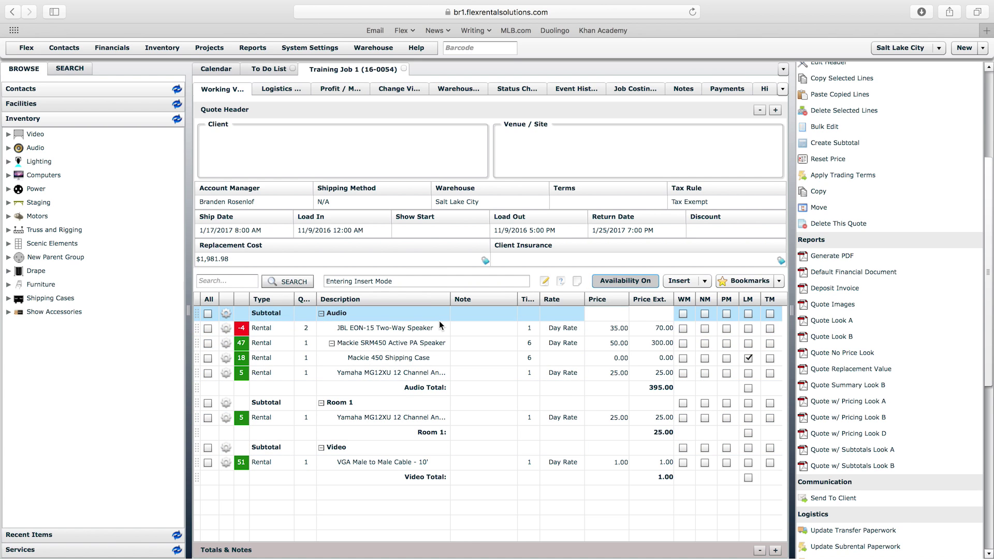
Examine the system-wide reports on offer, including the group of reports for quotes.
{"action": "left_click", "coordinate": [249, 48]}
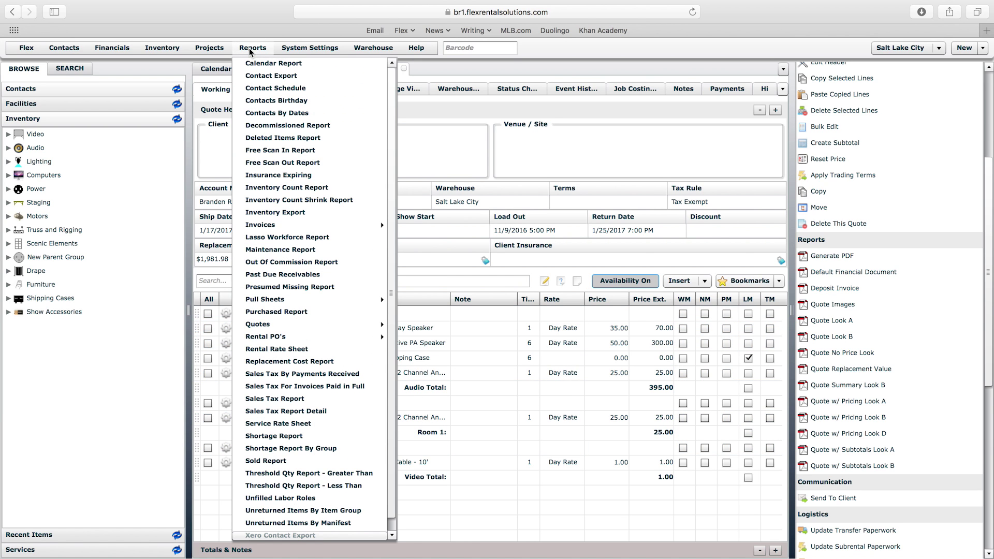
{"action": "left_click_drag", "start_coordinate": [391, 171], "coordinate": [392, 184]}
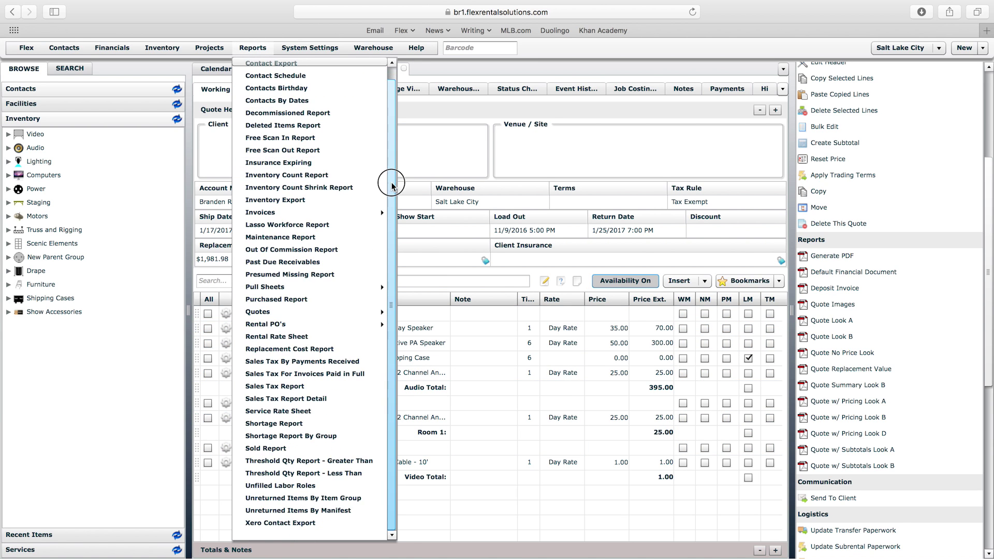
{"action": "left_click", "coordinate": [457, 70]}
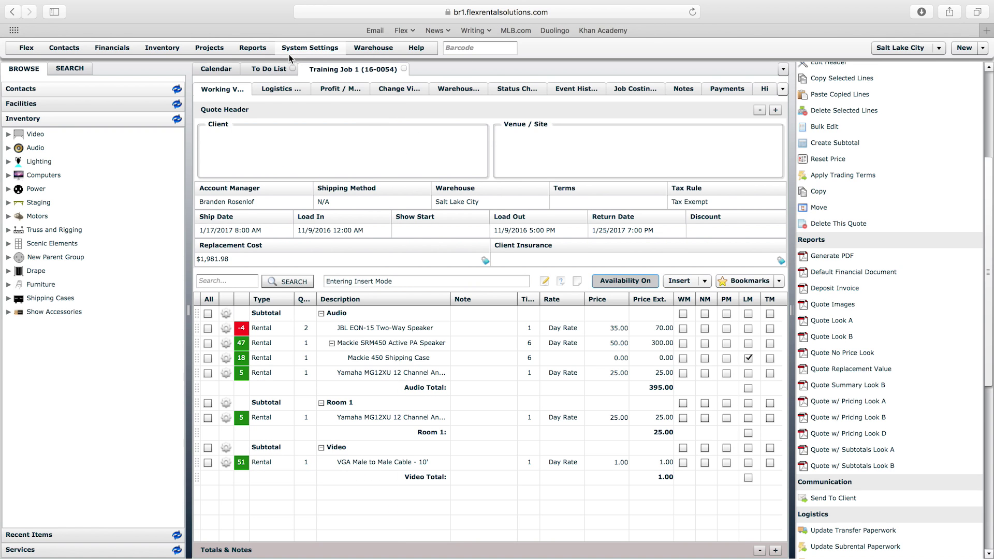
{"action": "left_click", "coordinate": [242, 51]}
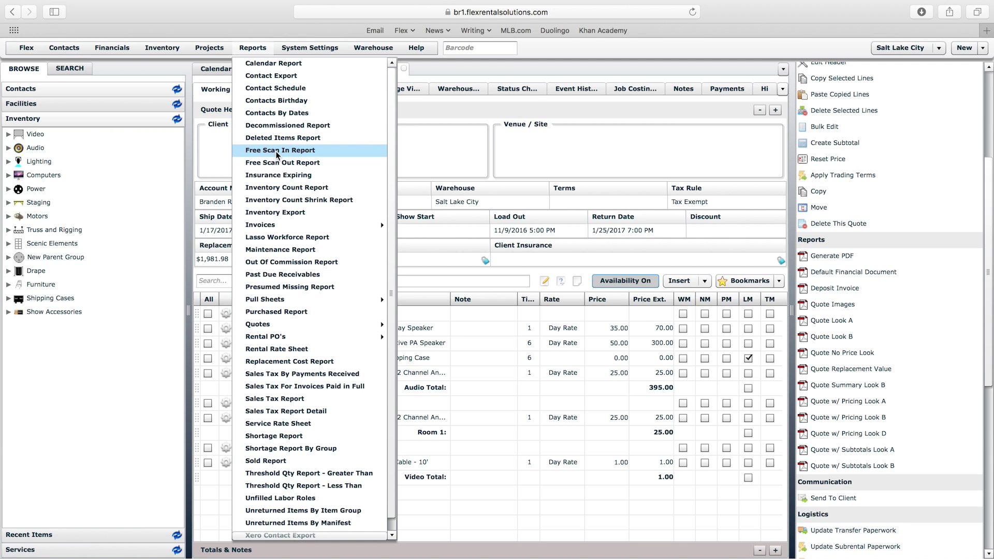
{"action": "mouse_move", "coordinate": [283, 326]}
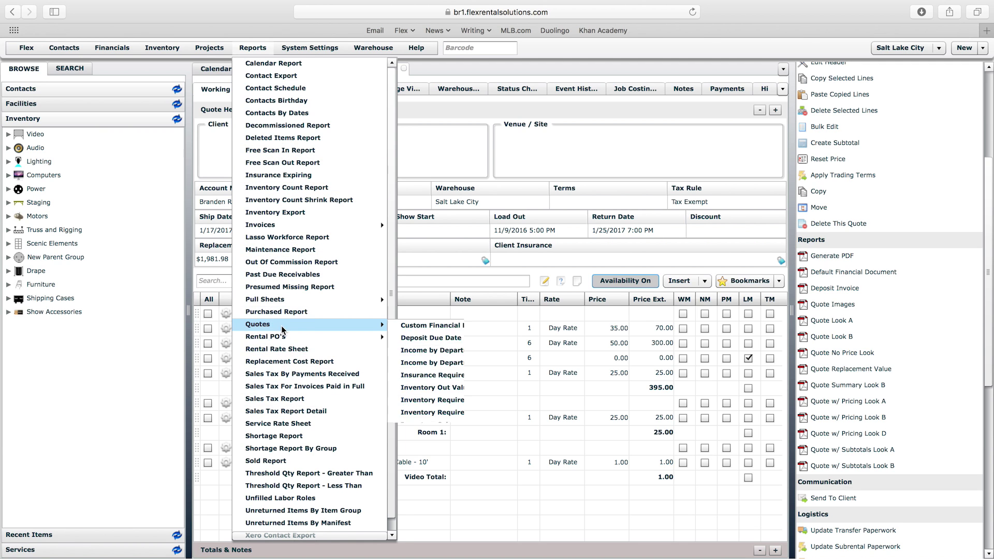
{"action": "left_click", "coordinate": [548, 106]}
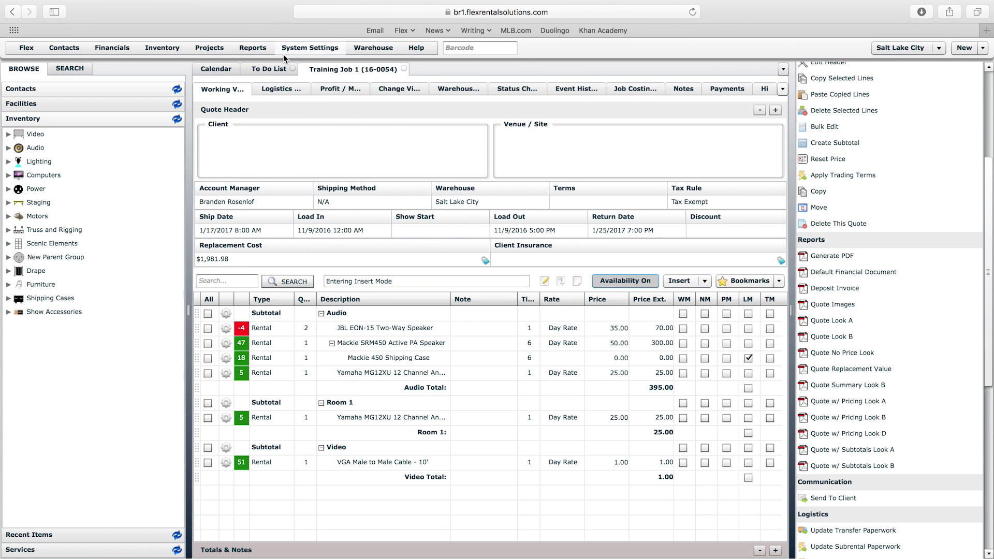
{"action": "left_click", "coordinate": [253, 49]}
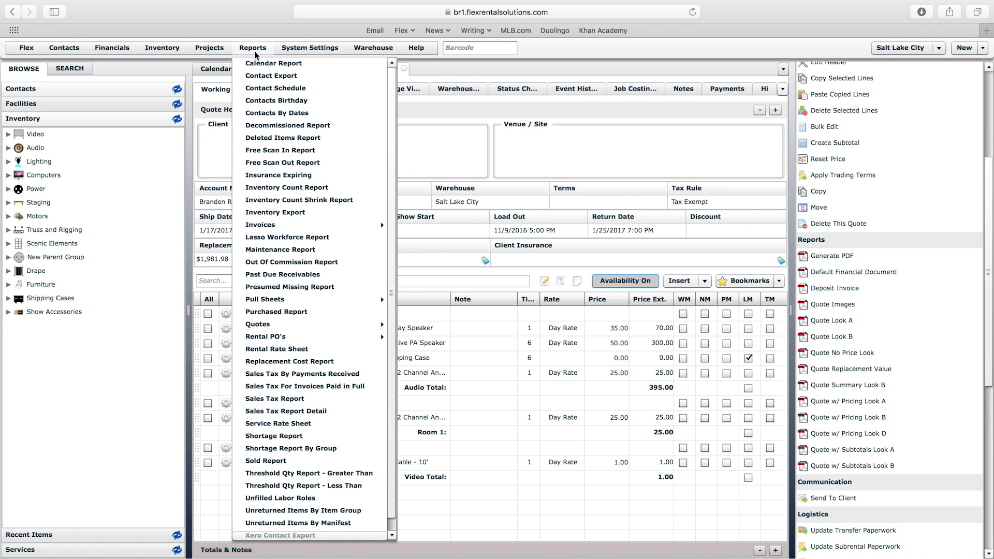
{"action": "left_click", "coordinate": [480, 111]}
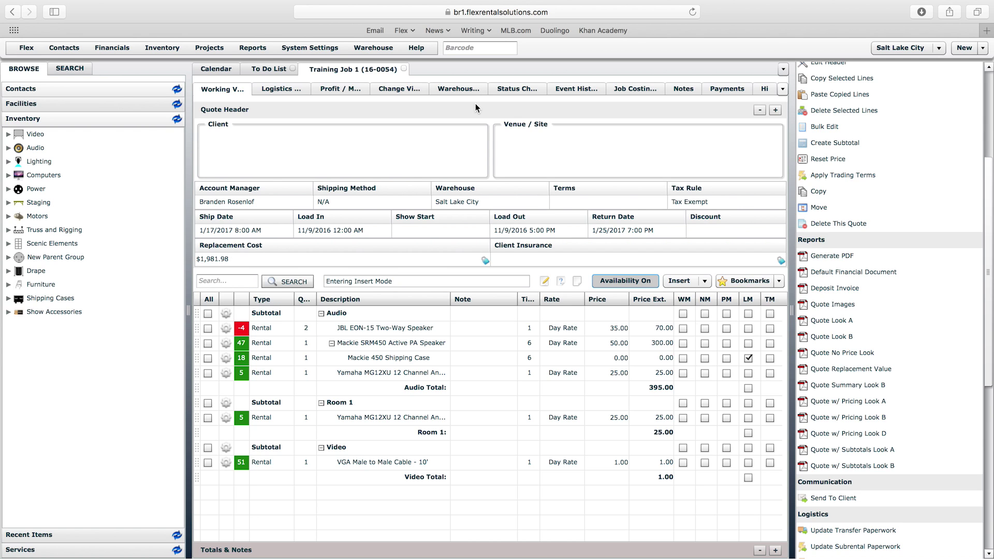
Open the Quote project element definition and examine its default print format, instance level and definition level report settings.
{"action": "left_click", "coordinate": [204, 49]}
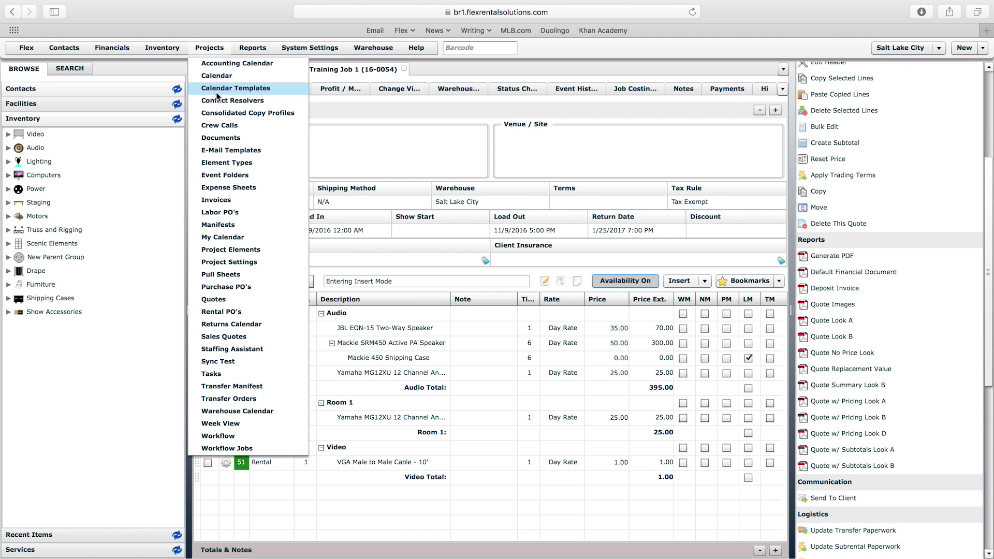
{"action": "left_click", "coordinate": [235, 250]}
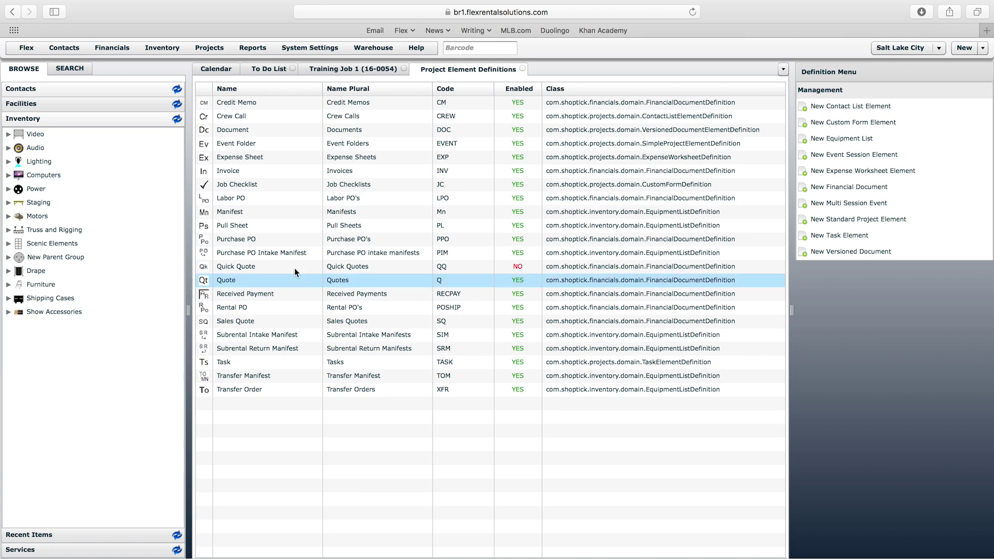
{"action": "left_click", "coordinate": [229, 285]}
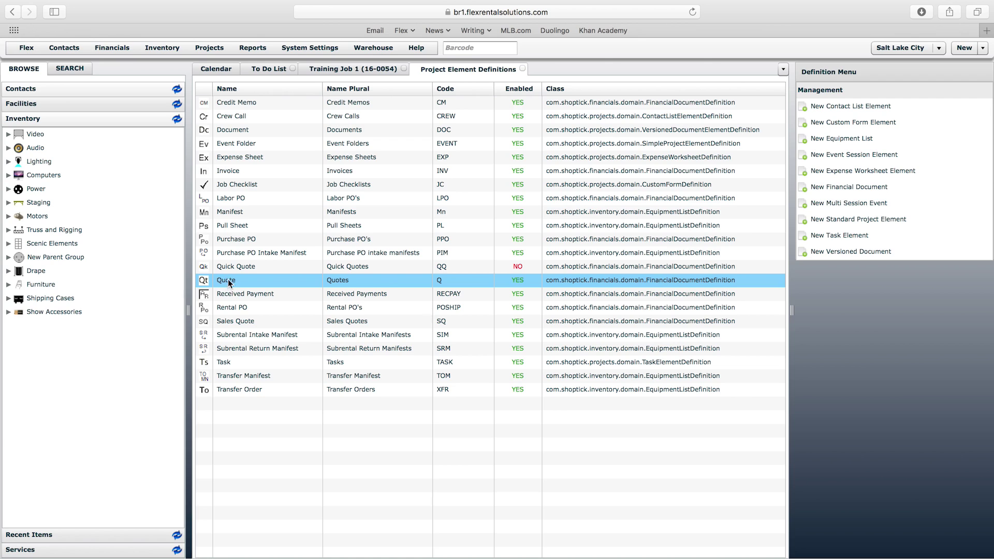
{"action": "double_click", "coordinate": [228, 281]}
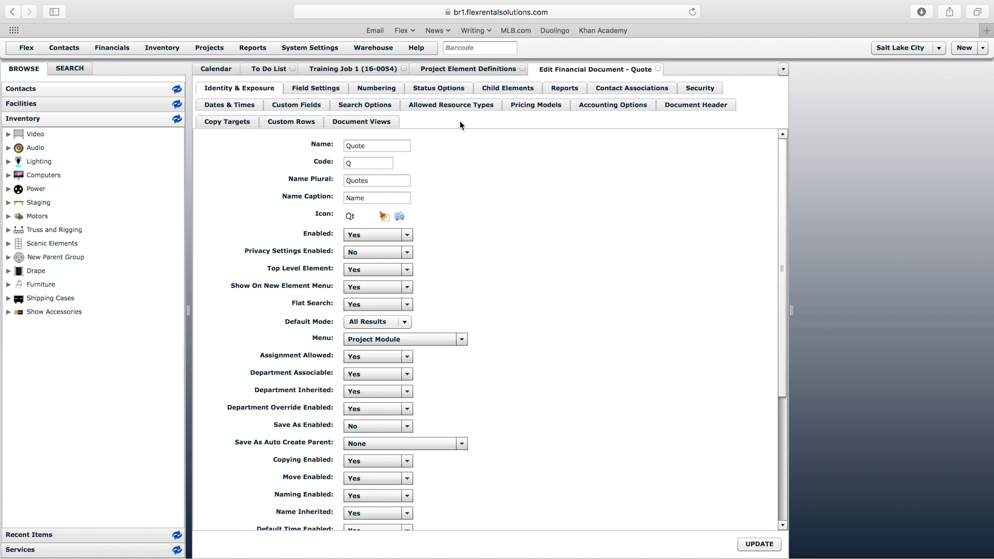
{"action": "left_click", "coordinate": [576, 91]}
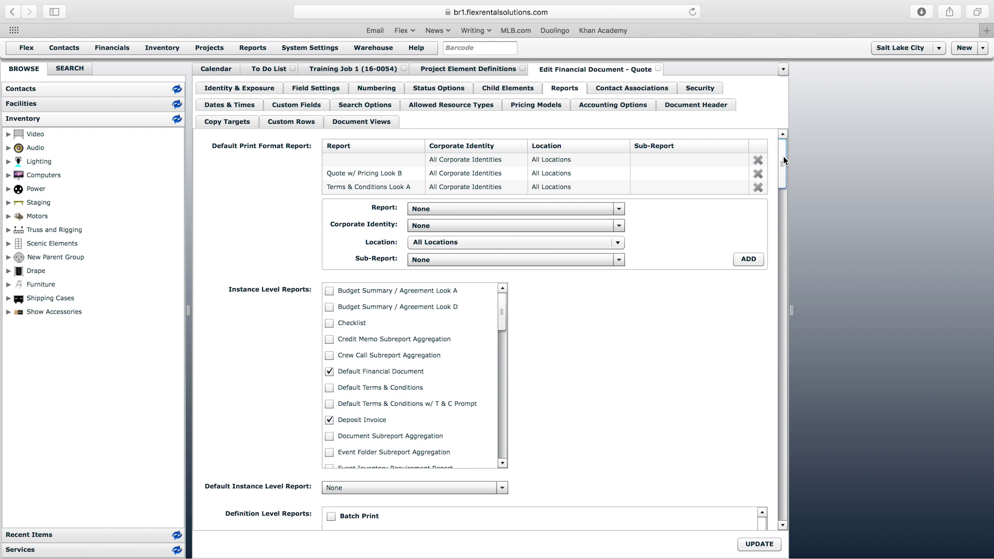
{"action": "mouse_move", "coordinate": [784, 160]}
{"action": "left_mouse_down"}
{"action": "mouse_move", "coordinate": [789, 178]}
{"action": "mouse_move", "coordinate": [792, 166]}
{"action": "left_mouse_up"}
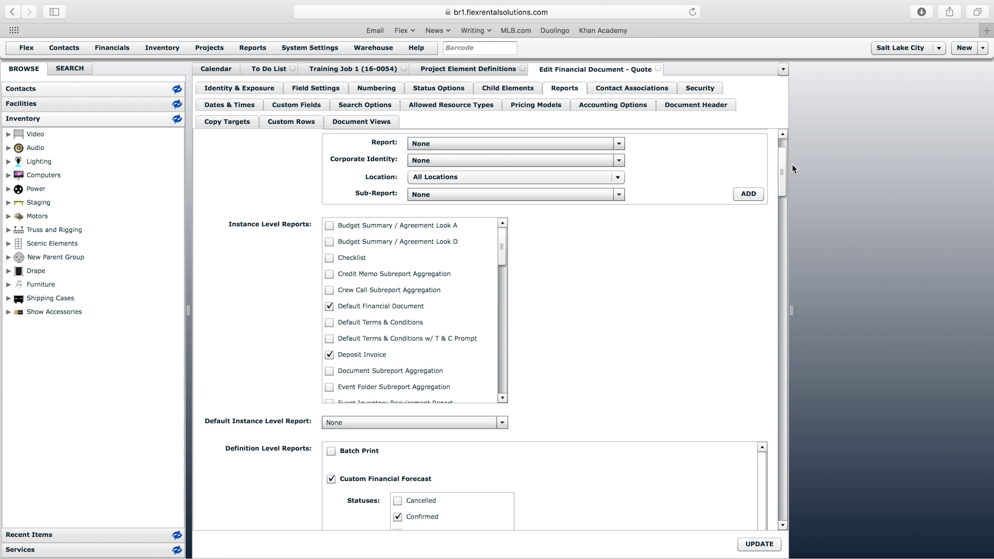
{"action": "left_click_drag", "start_coordinate": [781, 174], "coordinate": [781, 167]}
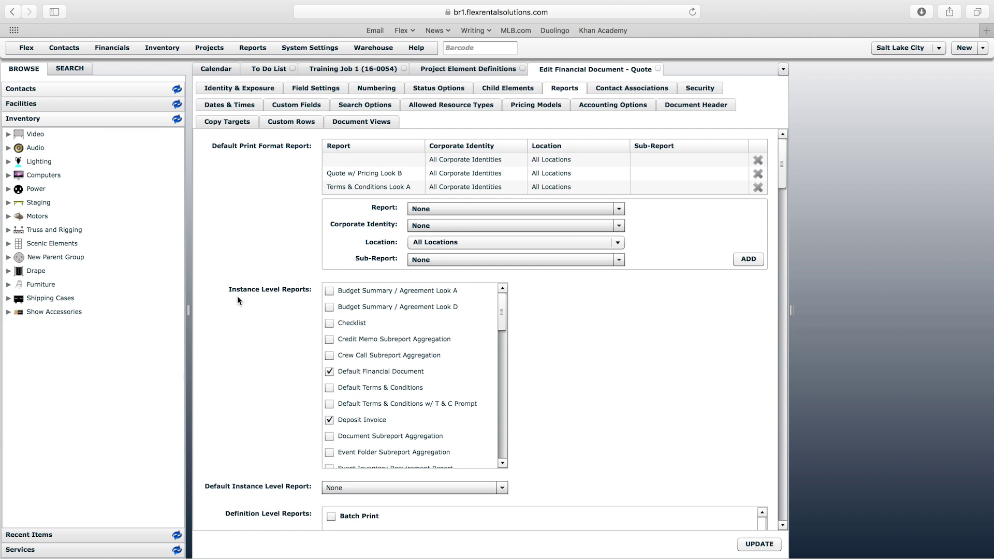
{"action": "left_click_drag", "start_coordinate": [779, 175], "coordinate": [785, 185]}
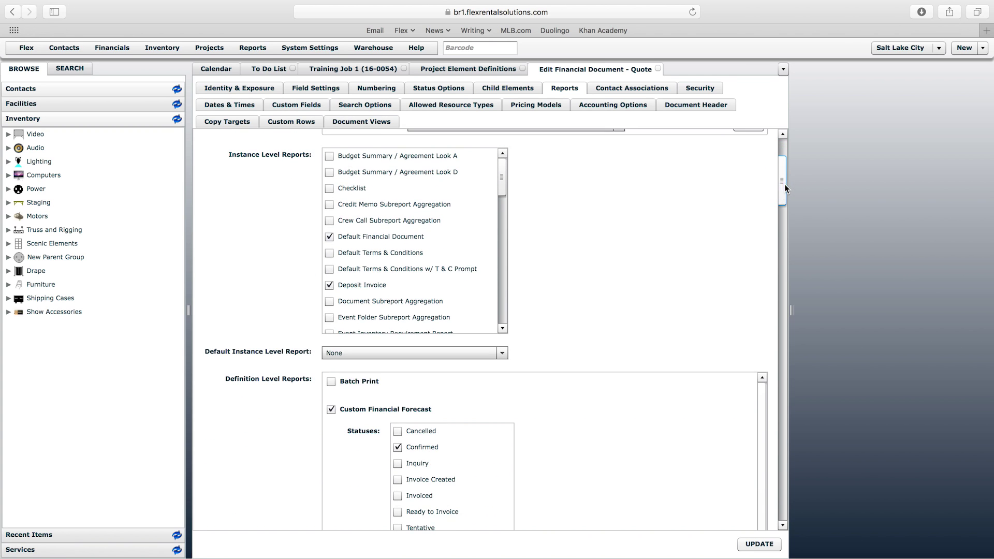
Compare the reports offered on the Training Job 1 quote with the instance level reports enabled in the Quote element definition.
{"action": "left_click", "coordinate": [379, 70]}
{"action": "left_click_drag", "start_coordinate": [988, 288], "coordinate": [989, 372]}
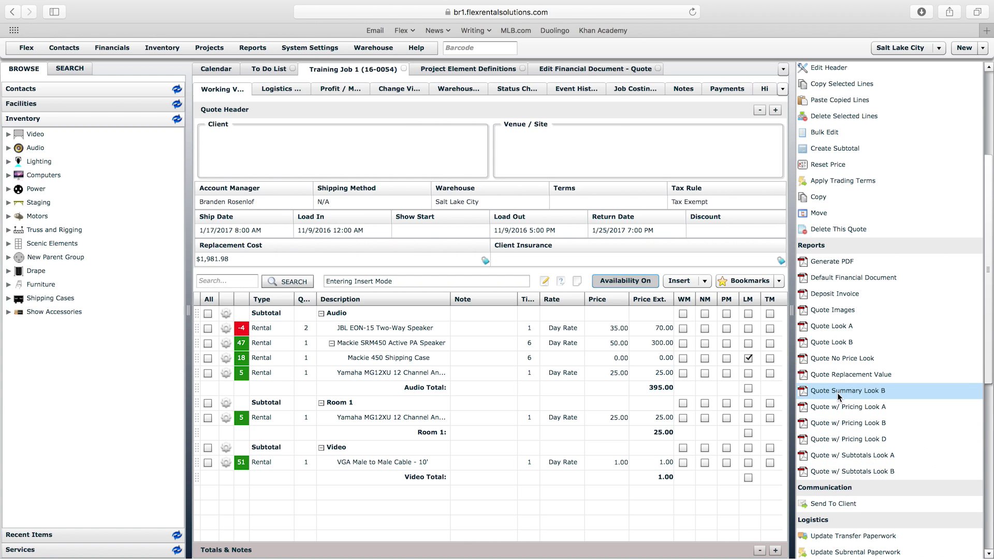
{"action": "left_click", "coordinate": [207, 52]}
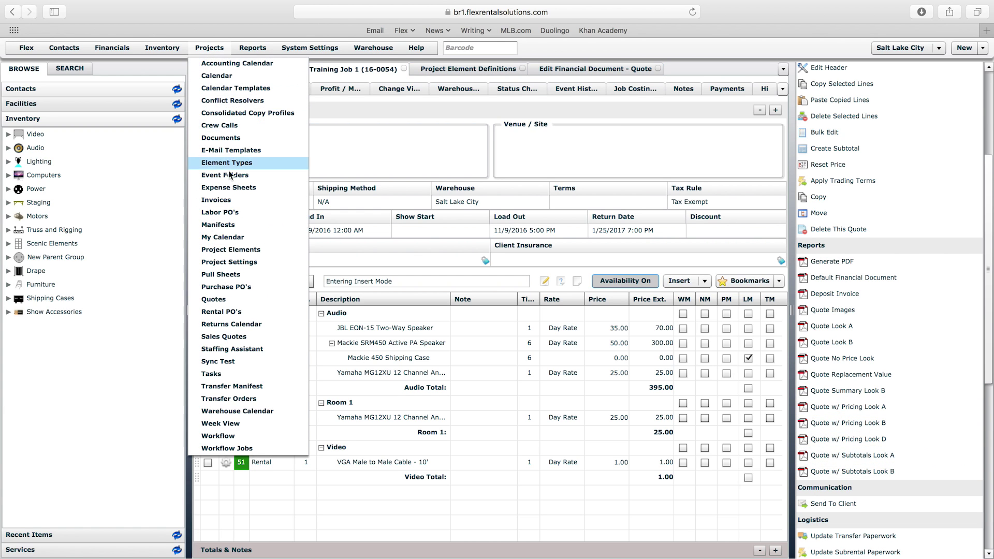
{"action": "left_click", "coordinate": [254, 249]}
{"action": "double_click", "coordinate": [227, 280]}
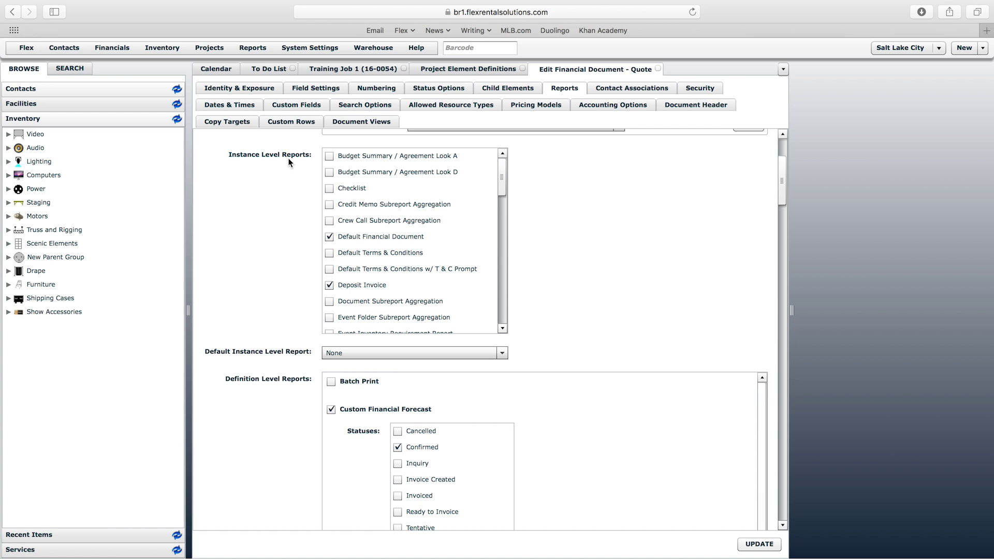
{"action": "left_click_drag", "start_coordinate": [502, 179], "coordinate": [501, 275]}
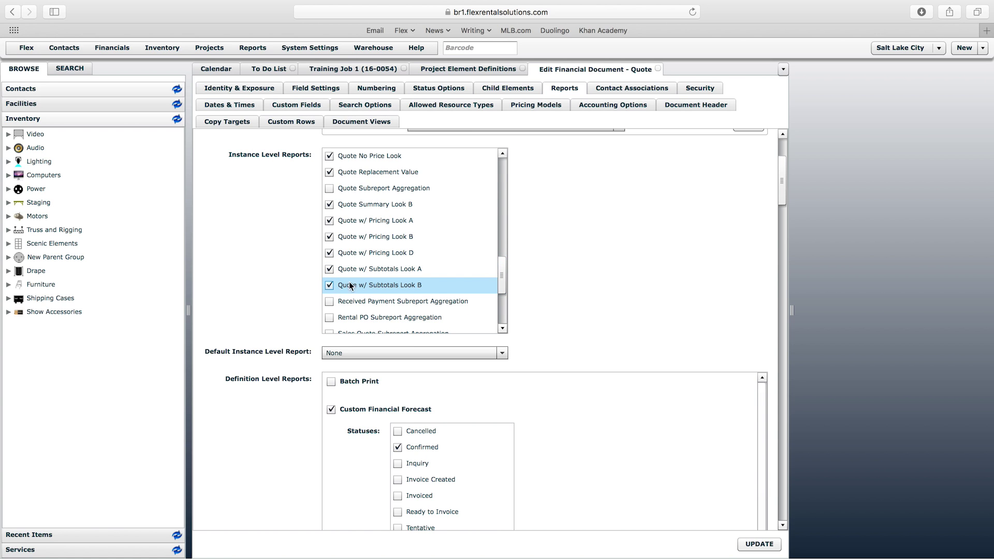
{"action": "left_click_drag", "start_coordinate": [503, 279], "coordinate": [477, 208]}
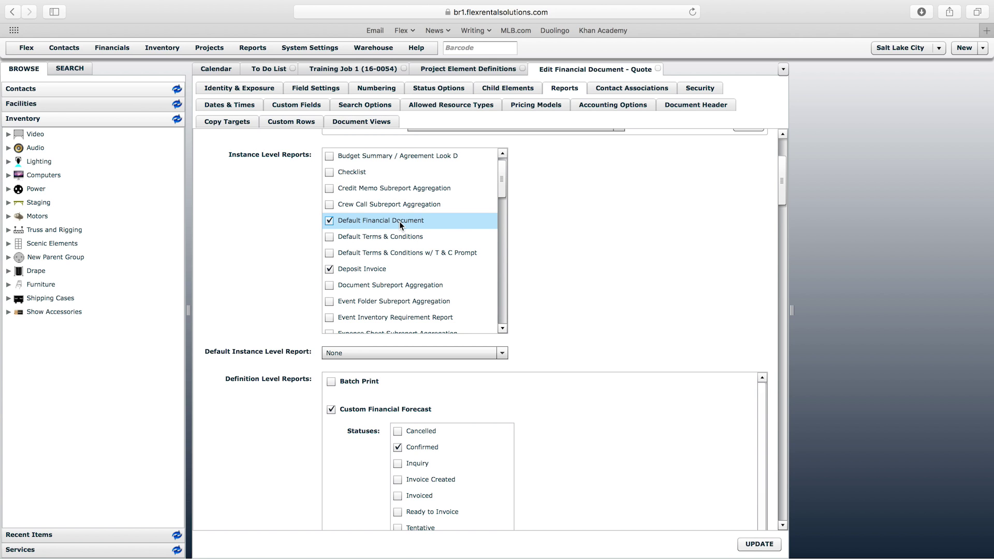
{"action": "left_click_drag", "start_coordinate": [505, 187], "coordinate": [502, 272]}
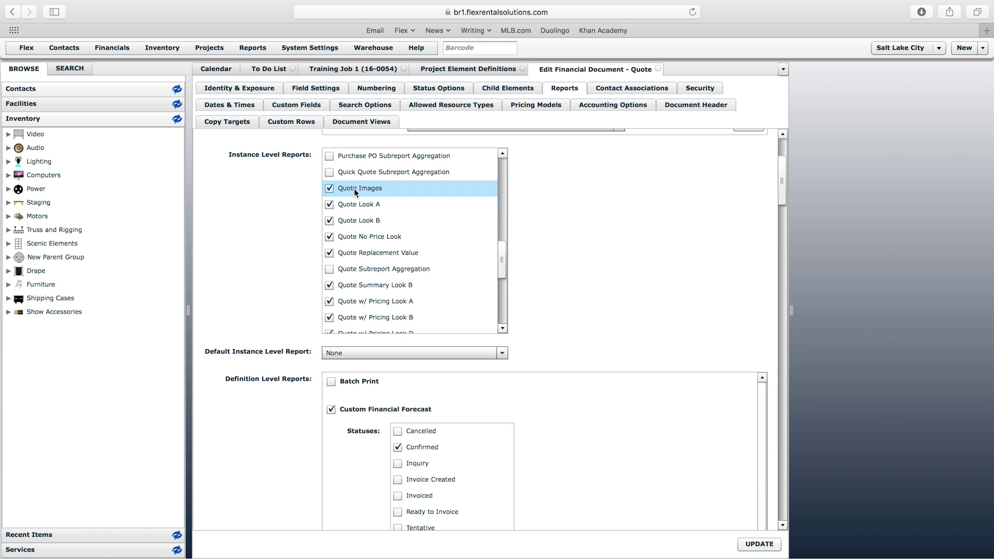
{"action": "mouse_move", "coordinate": [499, 257]}
{"action": "left_mouse_down"}
{"action": "mouse_move", "coordinate": [501, 272]}
{"action": "mouse_move", "coordinate": [501, 259]}
{"action": "left_mouse_up"}
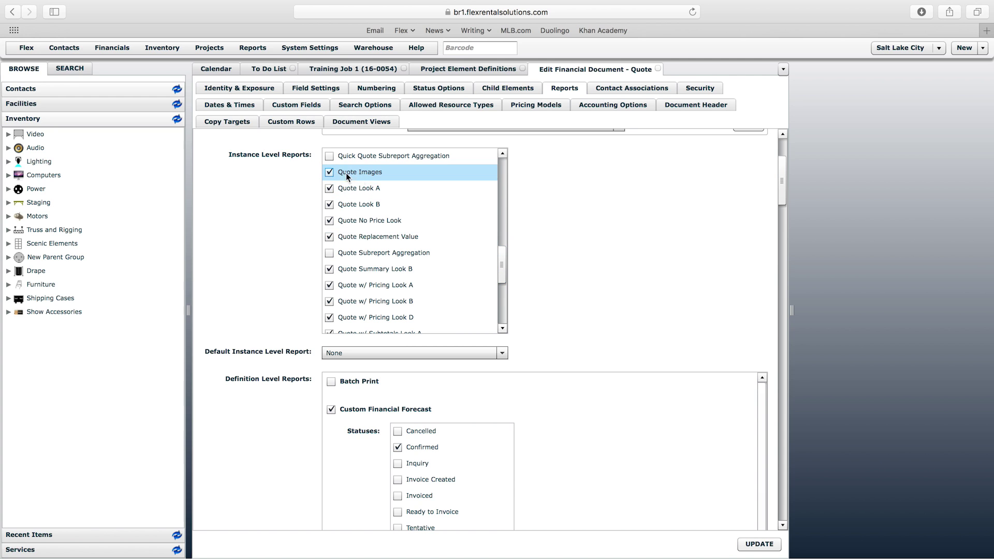
Generate the Quote Images report for the Training Job 1 quote and widen the resulting PDF's window to view the equipment pictures.
{"action": "left_click", "coordinate": [367, 70]}
{"action": "left_click", "coordinate": [847, 488]}
{"action": "left_click", "coordinate": [652, 345]}
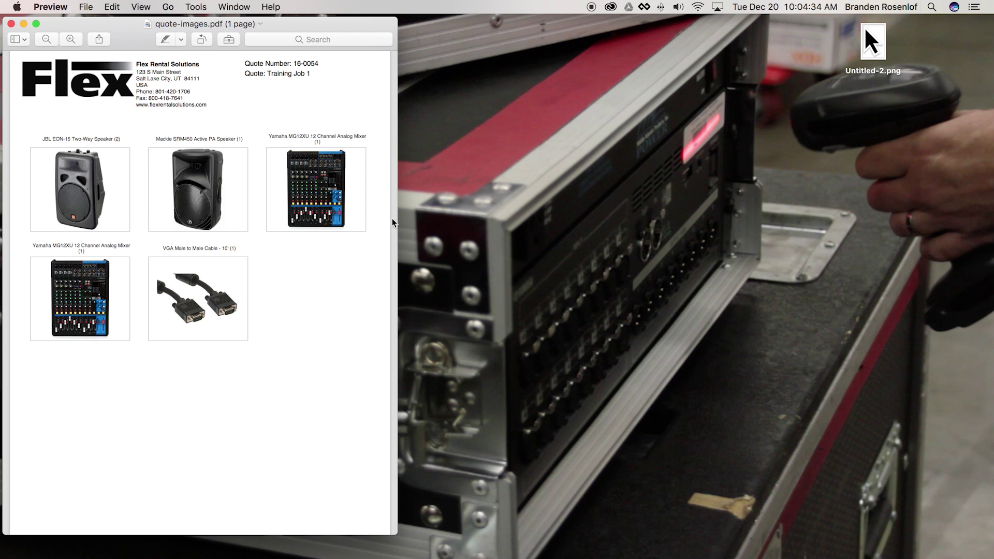
{"action": "left_click_drag", "start_coordinate": [396, 239], "coordinate": [613, 239]}
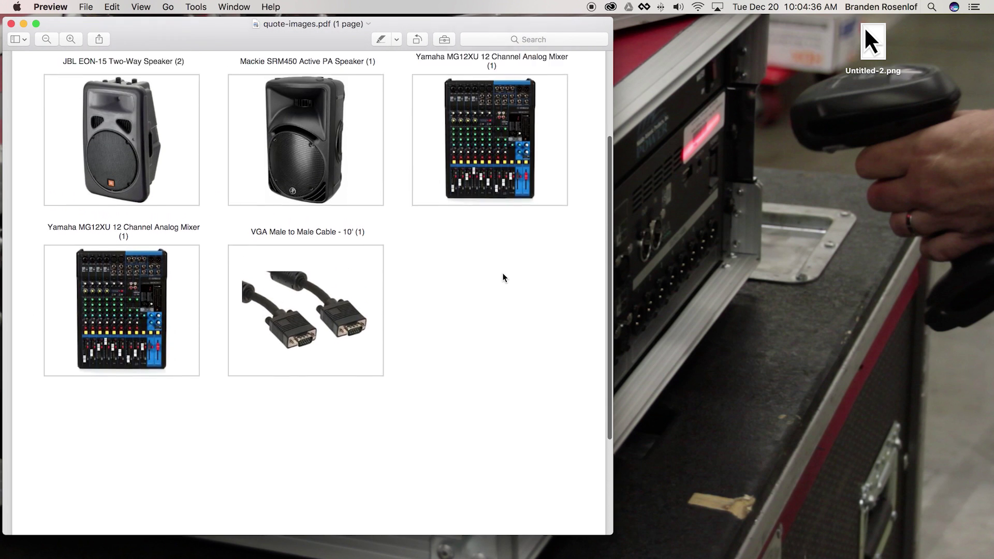
{"action": "scroll", "coordinate": [503, 265], "scroll_direction": "up", "scroll_amount": 2}
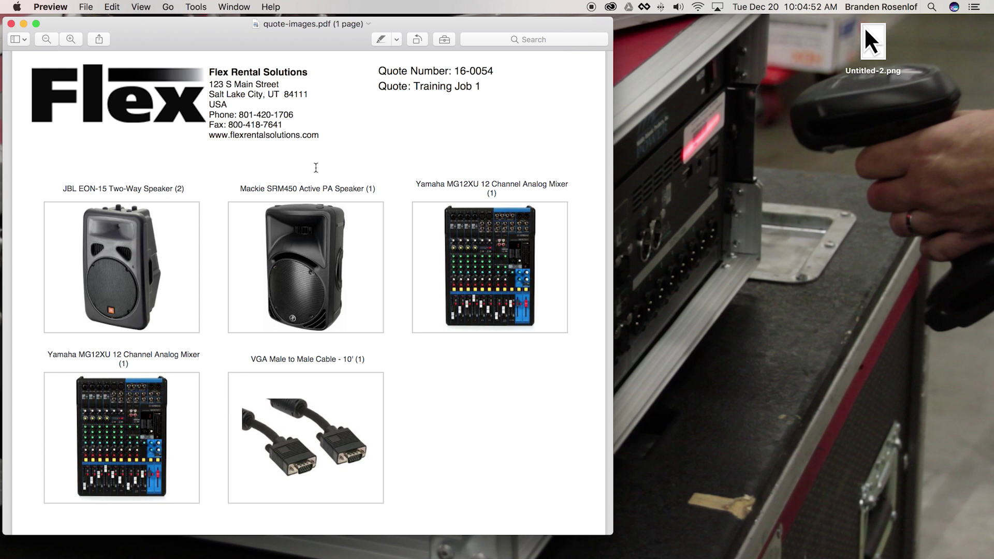
Return to the Training Job 1 quote in the browser and generate its Quote w/ Pricing Look D and Quote w/ Pricing Look B reports.
{"action": "key", "text": "ctrl+Right"}
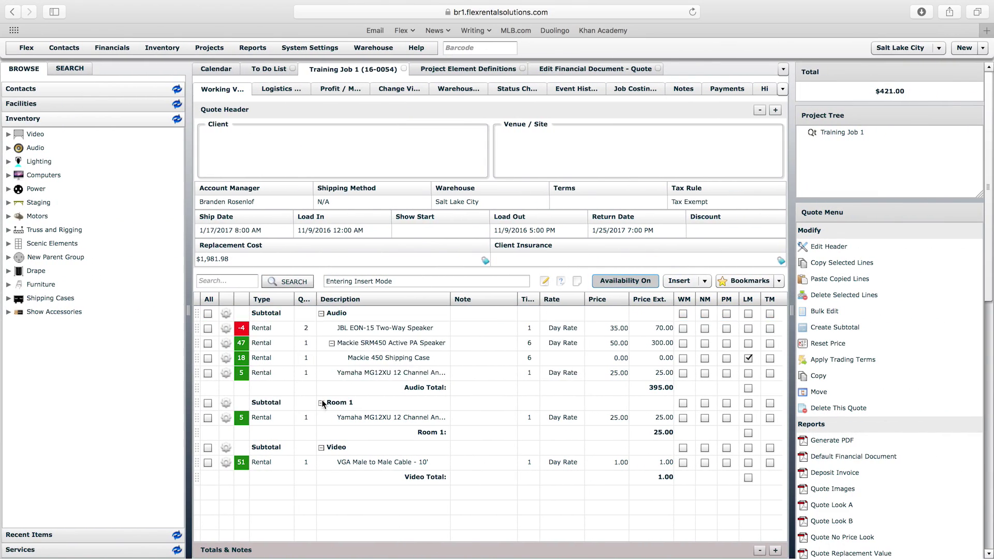
{"action": "left_click", "coordinate": [370, 327]}
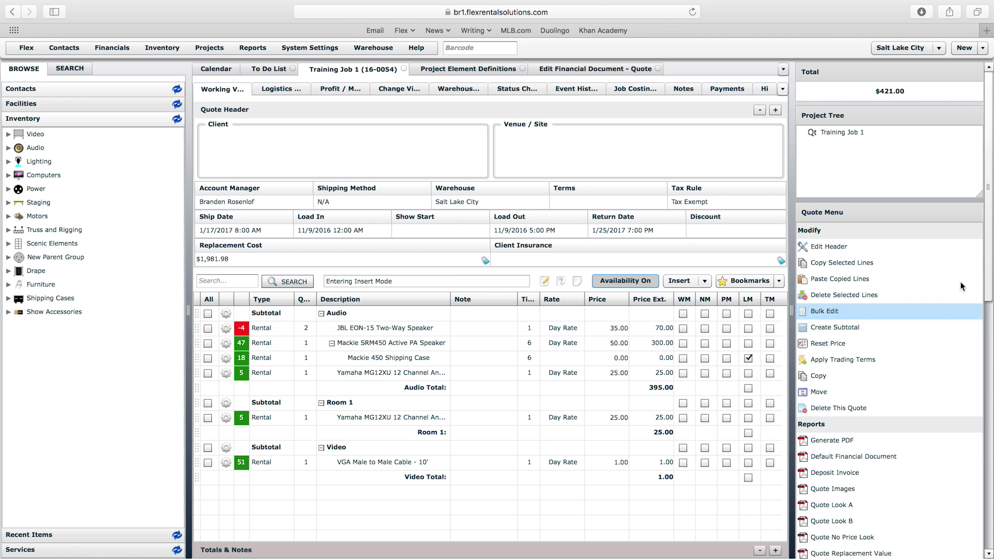
{"action": "left_click_drag", "start_coordinate": [989, 254], "coordinate": [990, 345]}
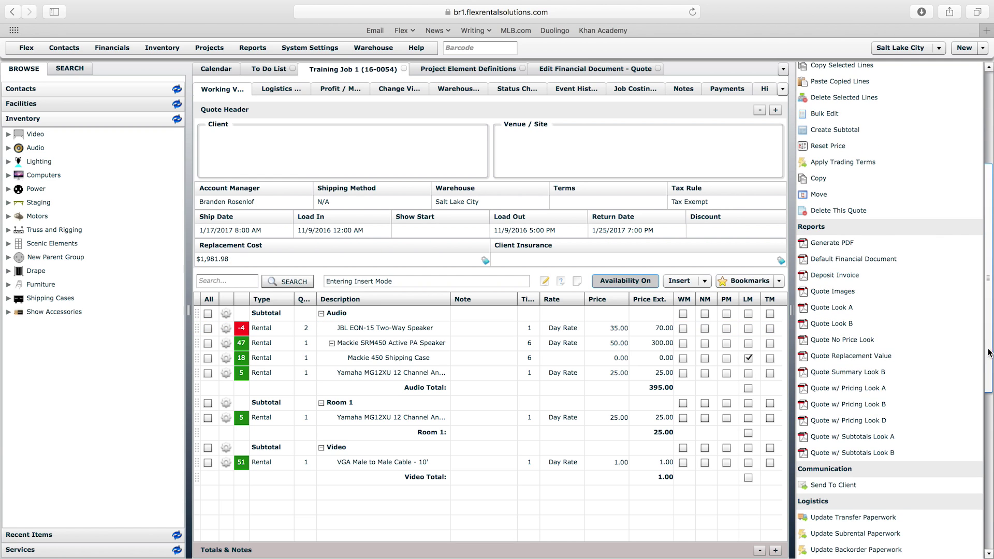
{"action": "scroll", "coordinate": [852, 422], "scroll_direction": "down", "scroll_amount": 1}
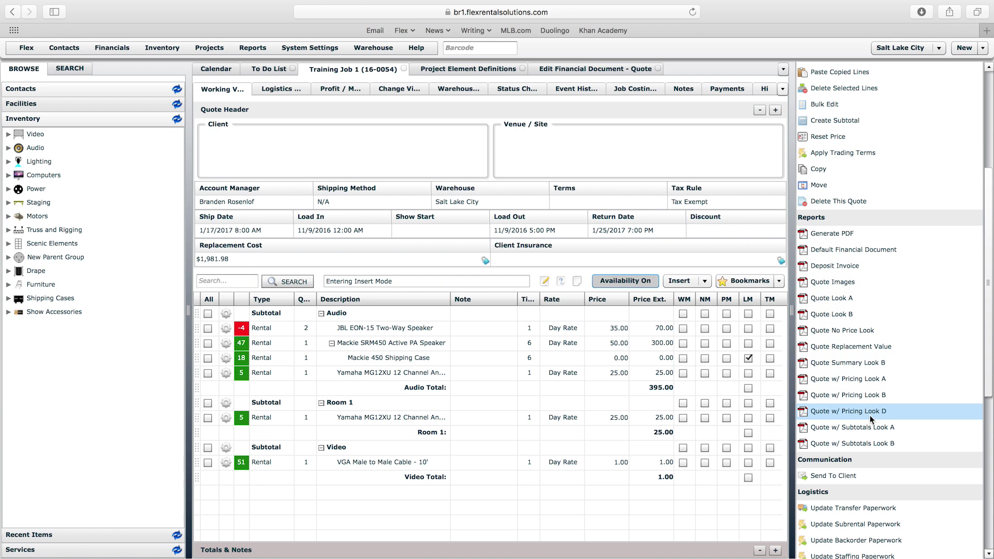
{"action": "left_click", "coordinate": [855, 414]}
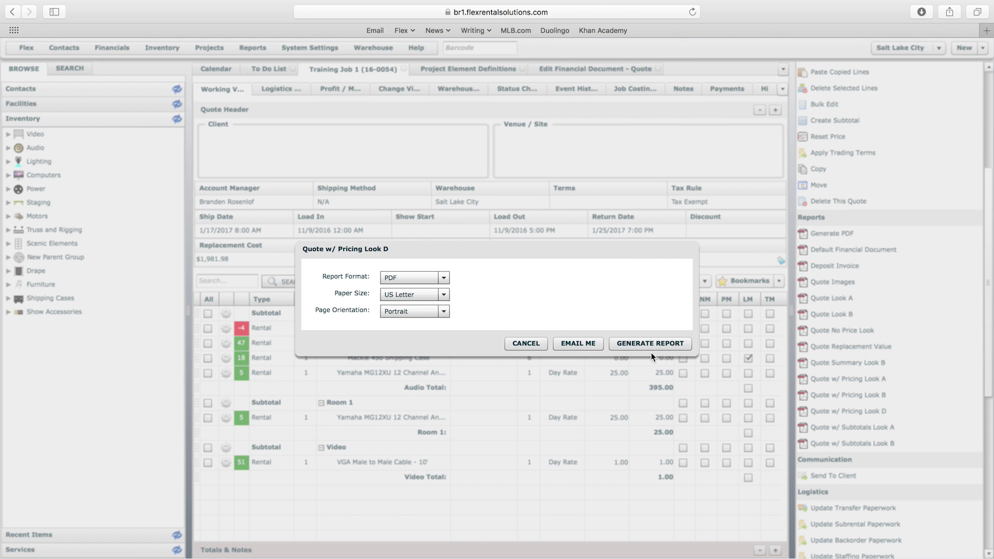
{"action": "left_click", "coordinate": [650, 343]}
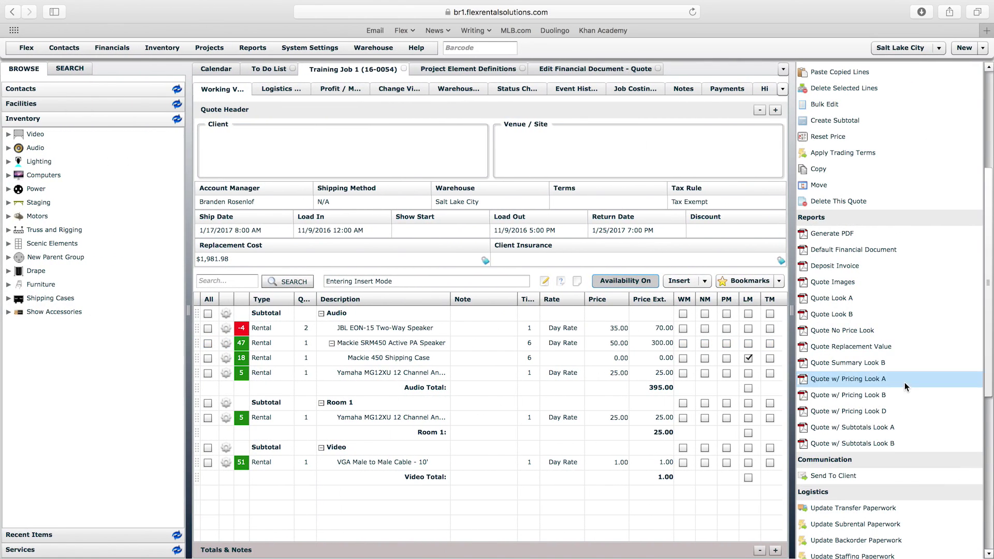
{"action": "left_click", "coordinate": [863, 397]}
{"action": "left_click", "coordinate": [651, 344]}
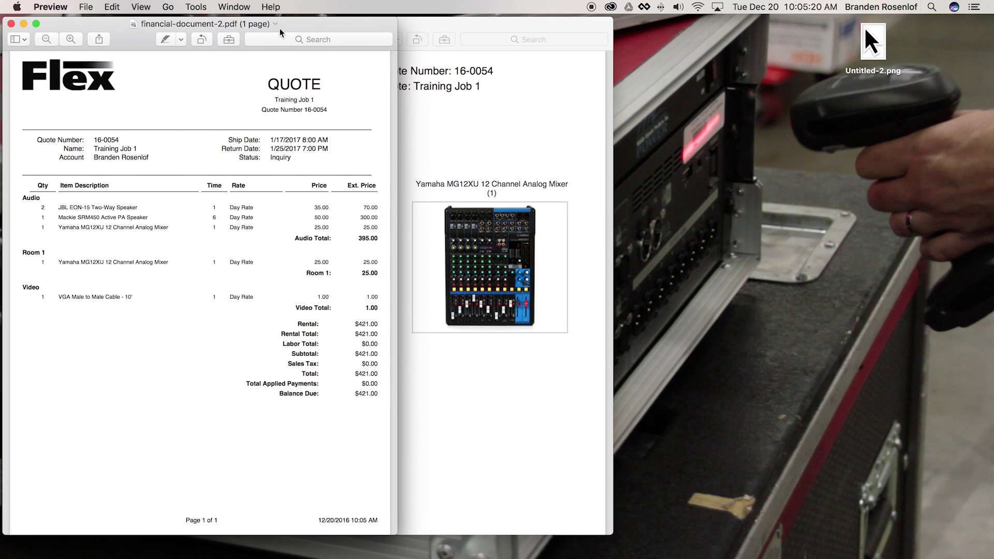
Move the quote PDF window aside and compare the Quote definition's instance level reports with those offered on the Training Job 1 quote.
{"action": "left_click_drag", "start_coordinate": [128, 27], "coordinate": [514, 8]}
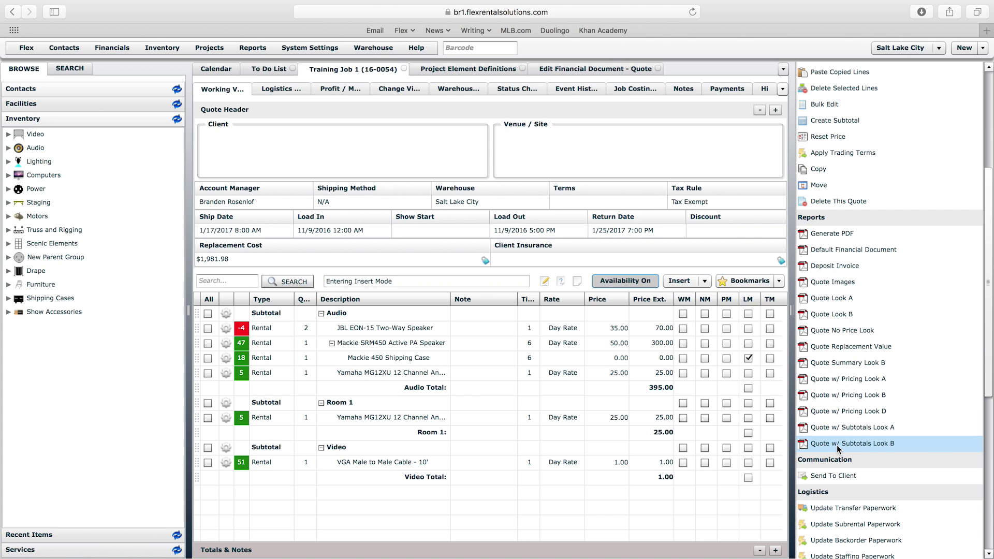
{"action": "left_click", "coordinate": [594, 67]}
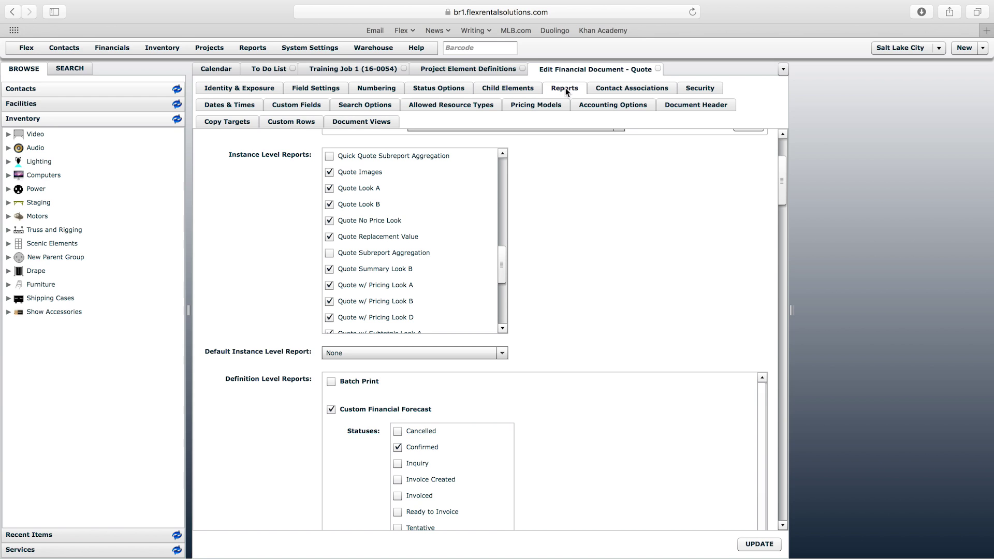
{"action": "left_click_drag", "start_coordinate": [784, 193], "coordinate": [762, 178]}
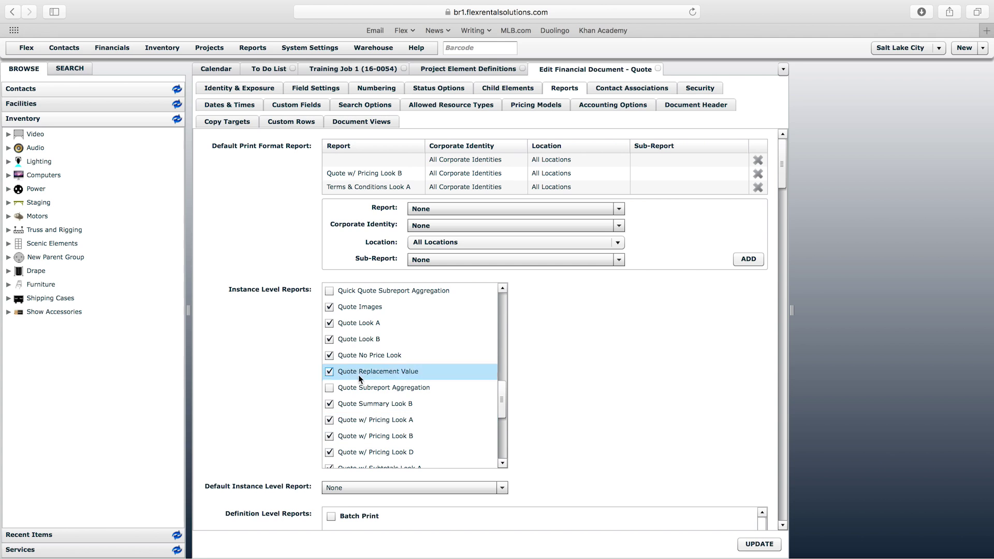
{"action": "left_click", "coordinate": [356, 73]}
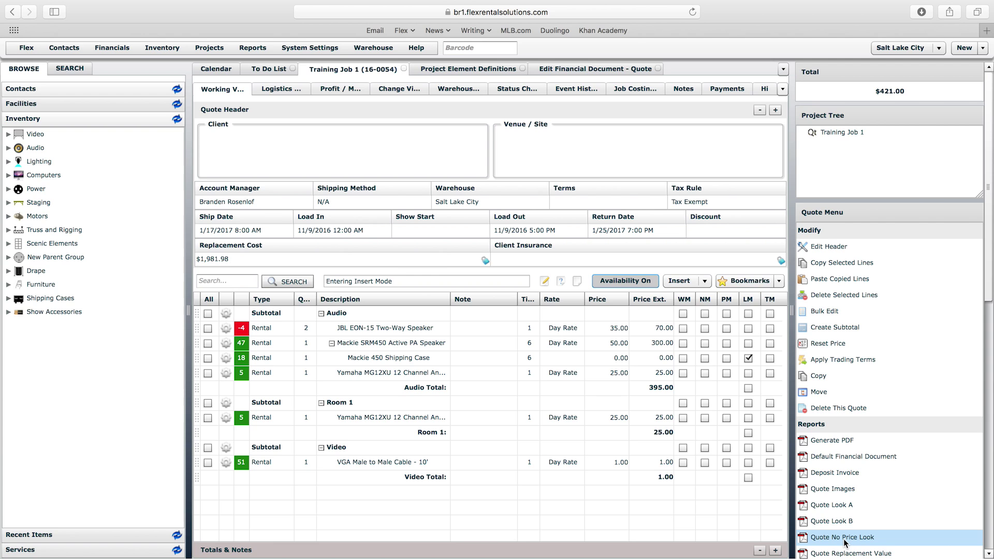
Remove all three entries from the default print format reports in the Quote element definition.
{"action": "left_click", "coordinate": [595, 69]}
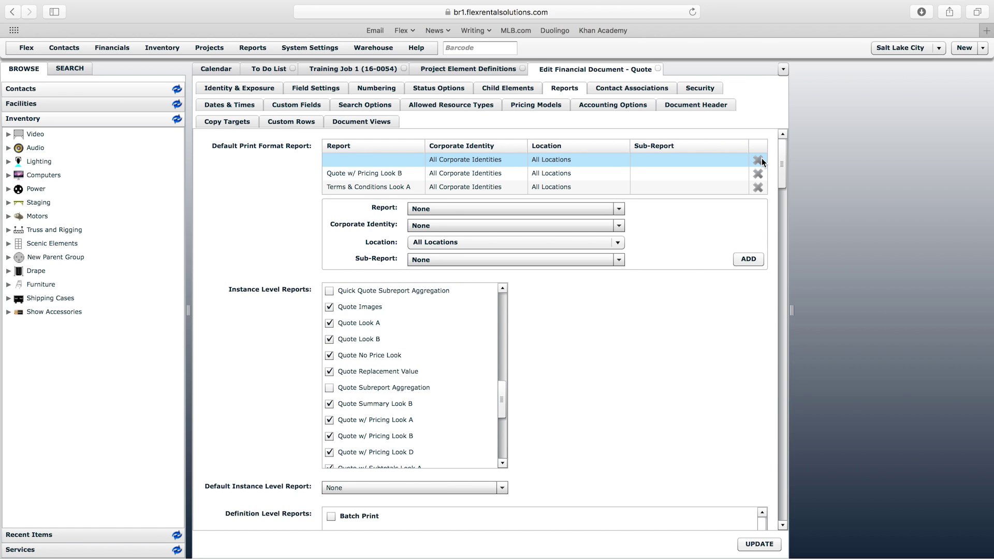
{"action": "scroll", "coordinate": [762, 157], "scroll_direction": "down", "scroll_amount": 1}
{"action": "left_click_drag", "start_coordinate": [782, 159], "coordinate": [781, 154]}
{"action": "left_click", "coordinate": [759, 160]}
{"action": "left_click", "coordinate": [759, 160]}
{"action": "left_click", "coordinate": [759, 159]}
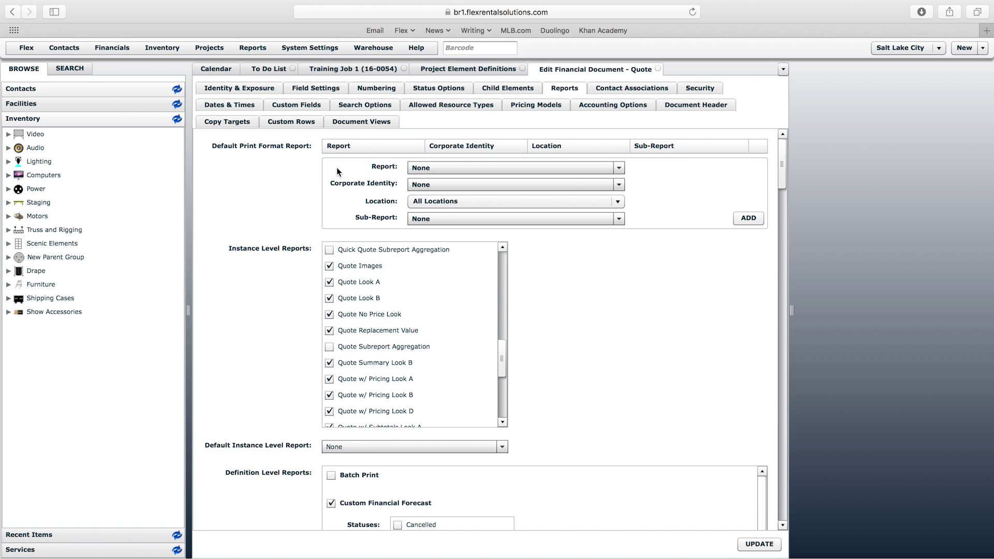
Choose Budget Summary / Agreement Look A as the default print format report and set its corporate identity to Flex Video Solutions.
{"action": "left_click", "coordinate": [482, 167]}
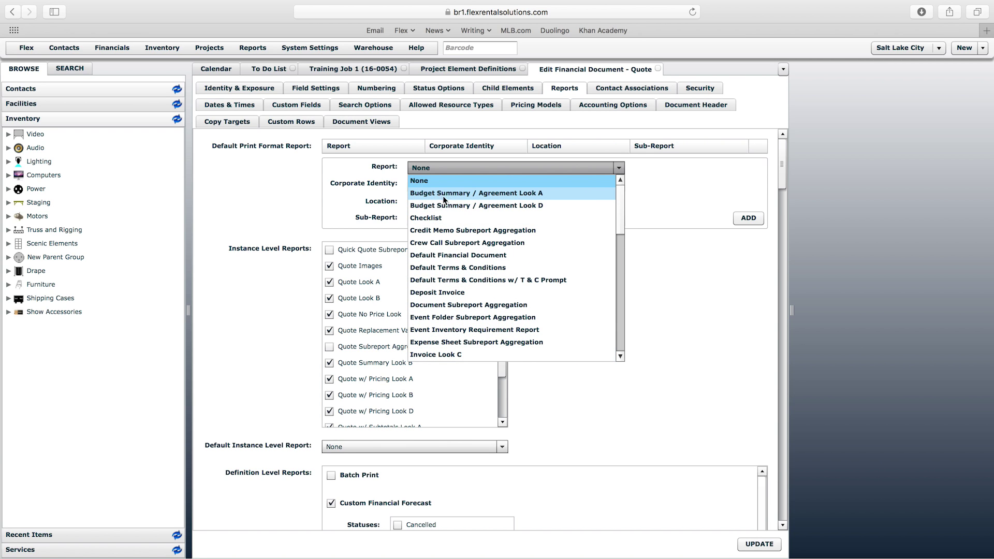
{"action": "left_click", "coordinate": [510, 193]}
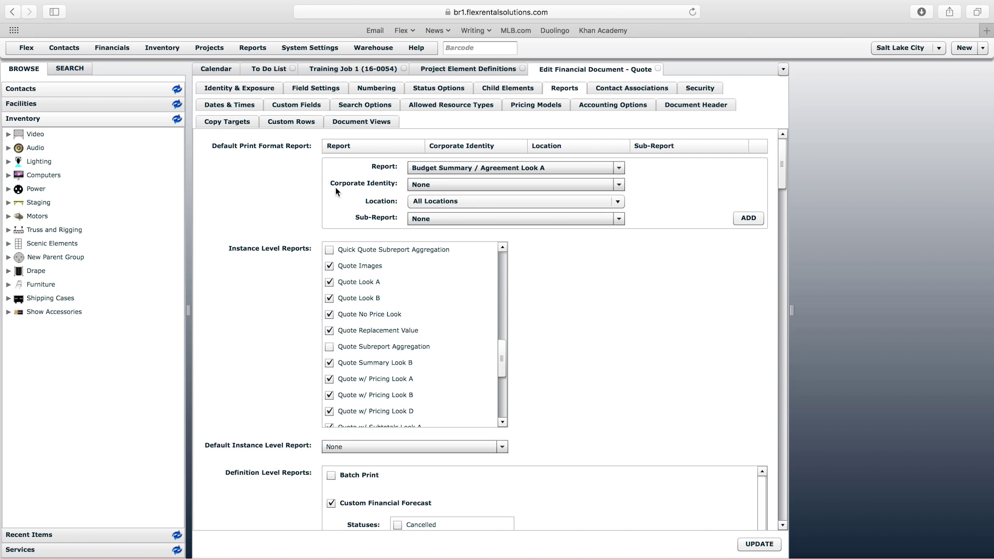
{"action": "left_click", "coordinate": [430, 184]}
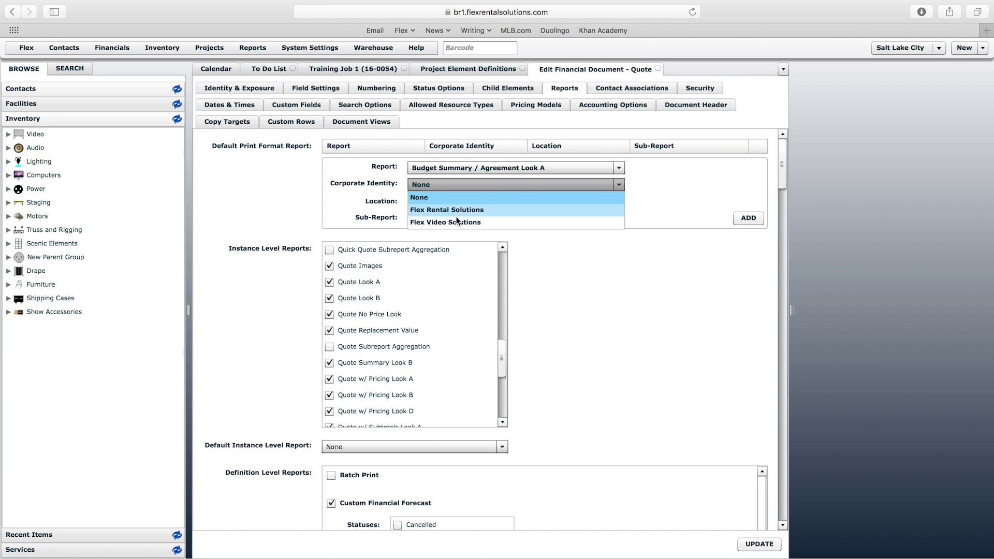
{"action": "left_click", "coordinate": [458, 200]}
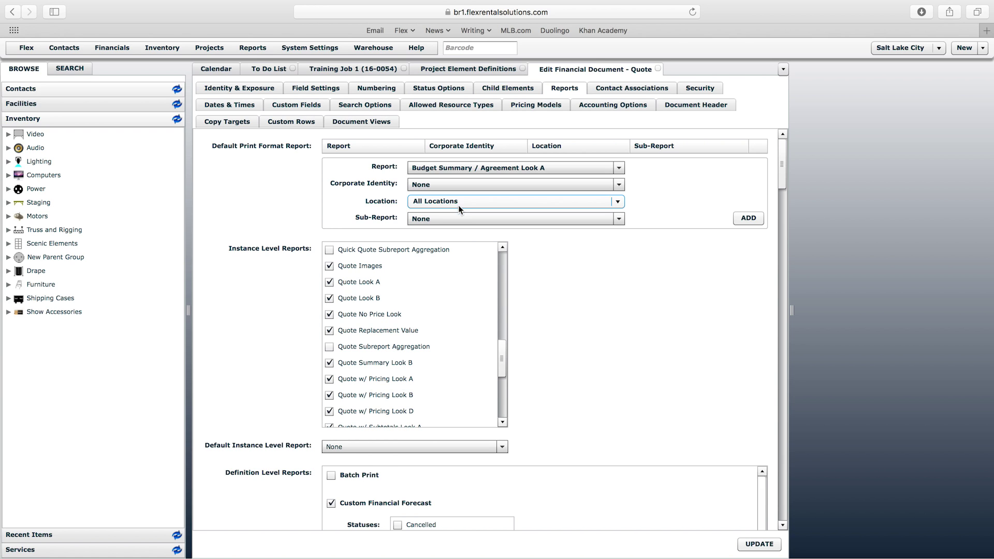
{"action": "left_click", "coordinate": [435, 184]}
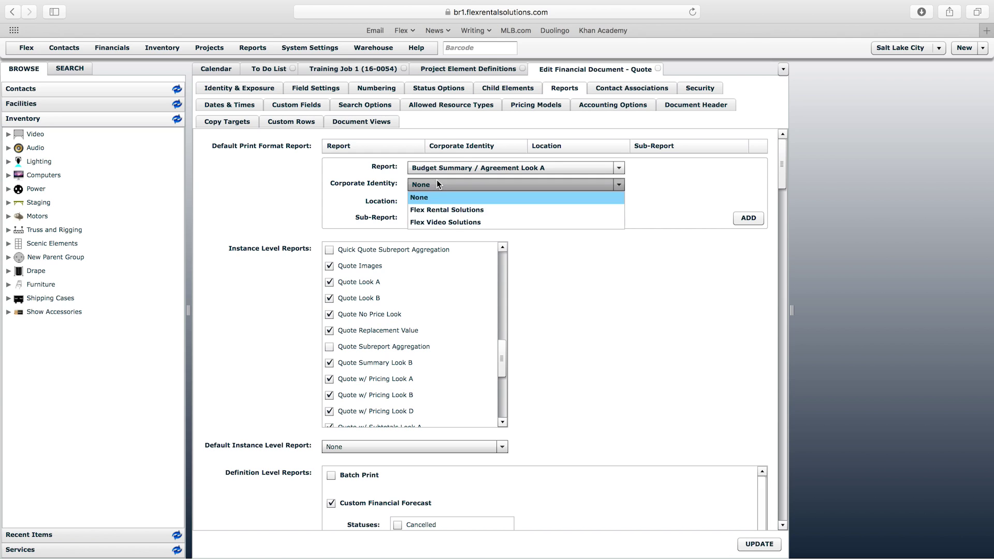
{"action": "left_click", "coordinate": [452, 222]}
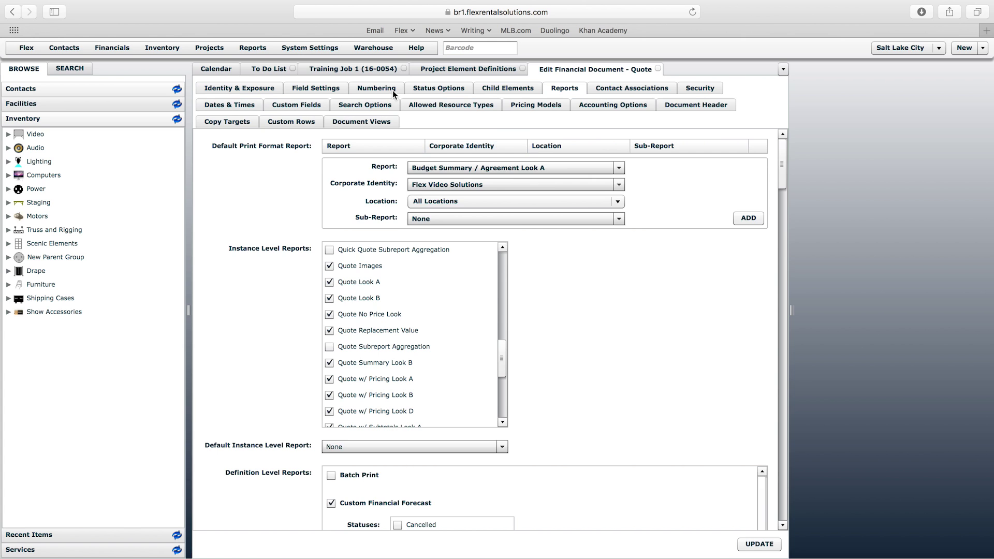
Examine the corporate identity options in the Training Job 1 quote header and close it without saving changes.
{"action": "left_click", "coordinate": [384, 70]}
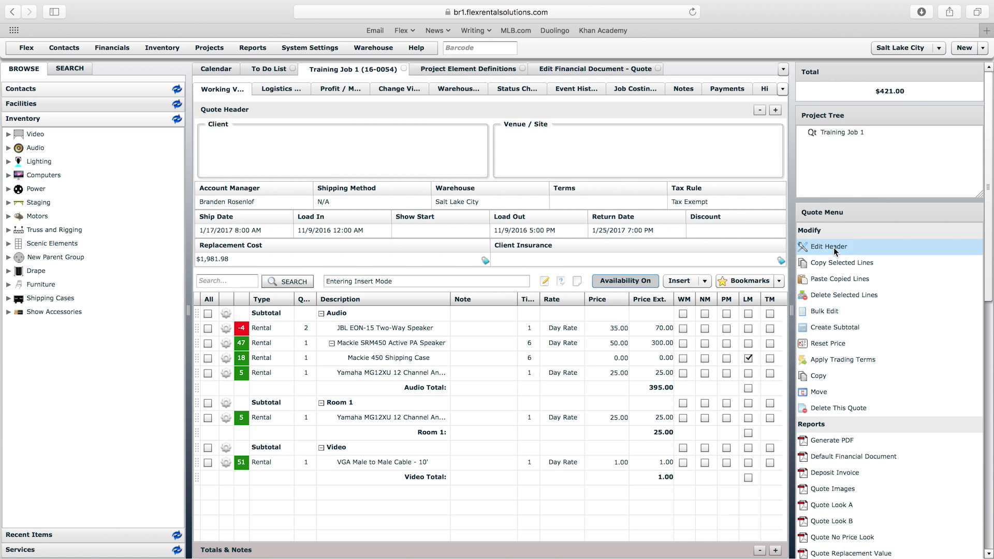
{"action": "left_click", "coordinate": [829, 247]}
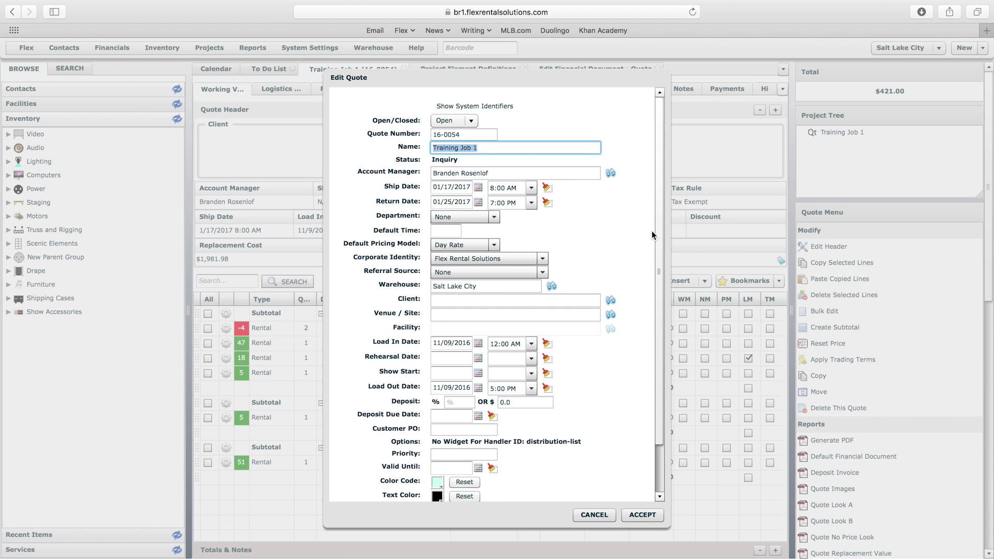
{"action": "left_click", "coordinate": [542, 259]}
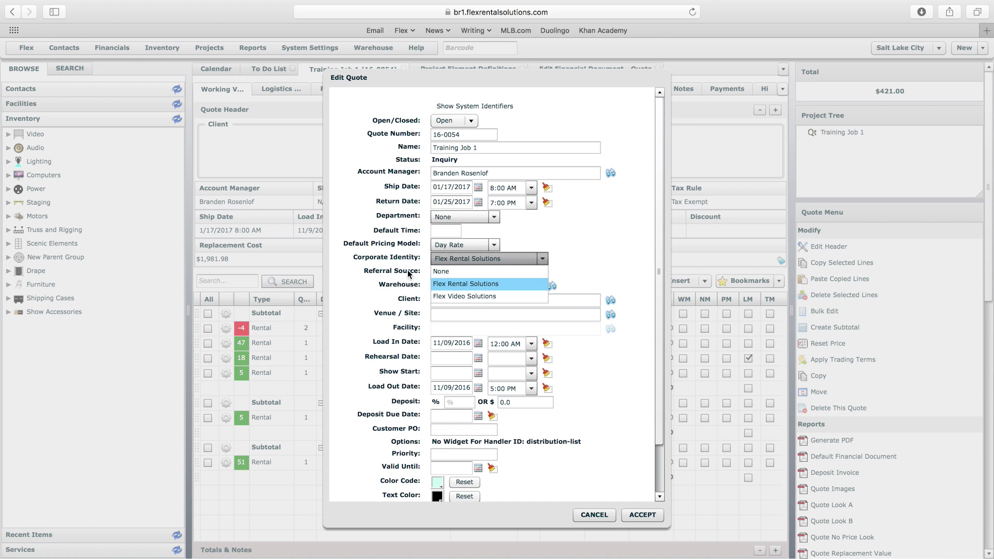
{"action": "left_click", "coordinate": [592, 240]}
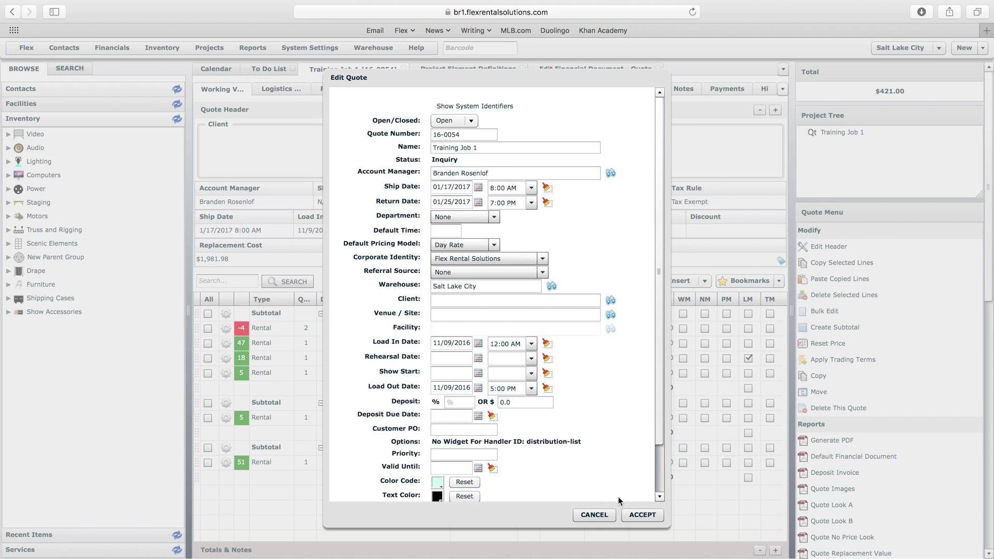
{"action": "left_click", "coordinate": [594, 516]}
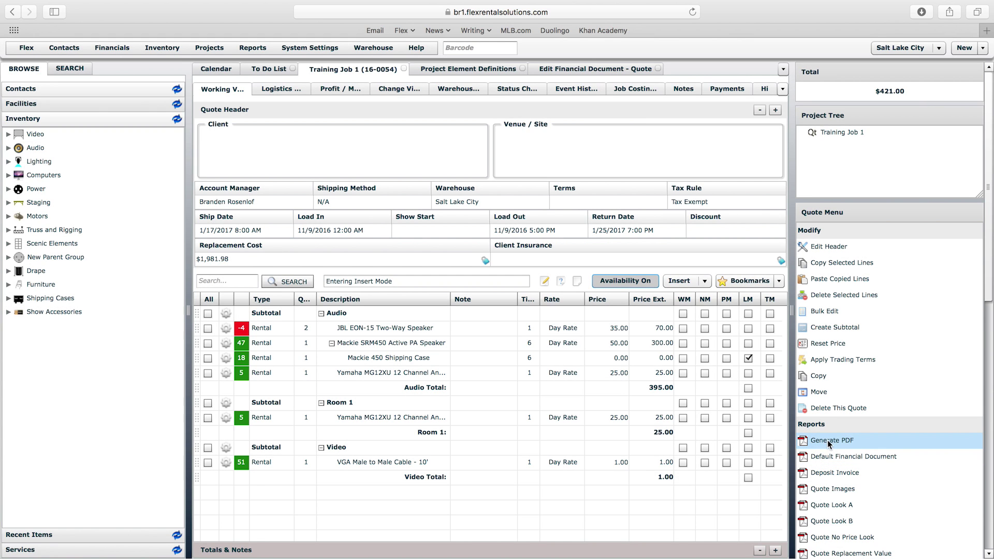
Set the default print format's corporate identity to None in the Quote definition and view the available locations.
{"action": "left_click", "coordinate": [595, 69]}
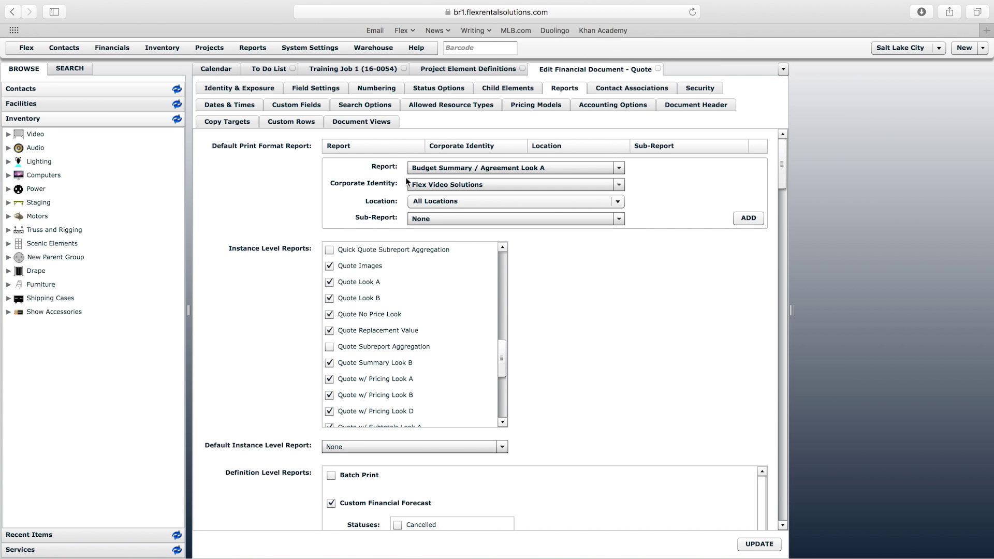
{"action": "left_click", "coordinate": [417, 186]}
{"action": "left_click", "coordinate": [460, 186]}
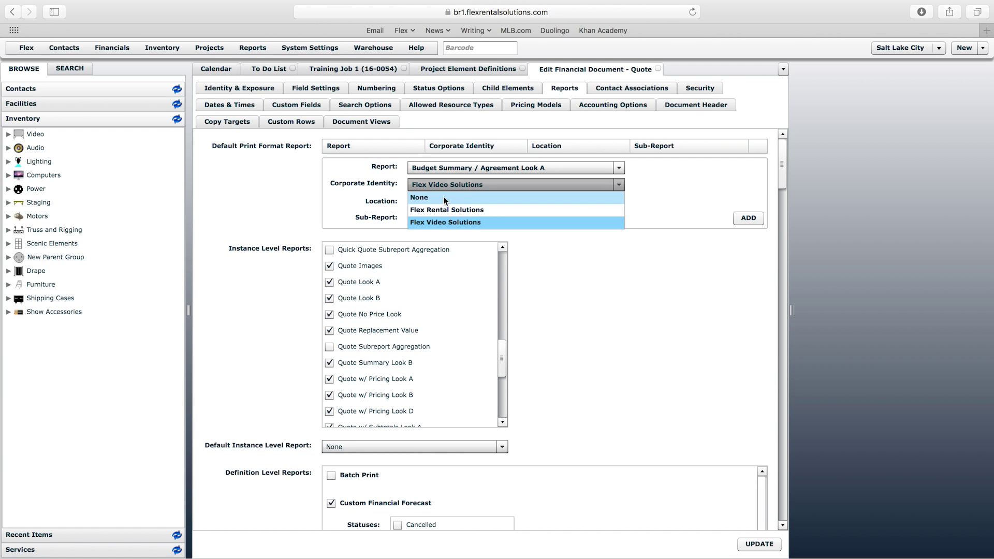
{"action": "left_click", "coordinate": [444, 196]}
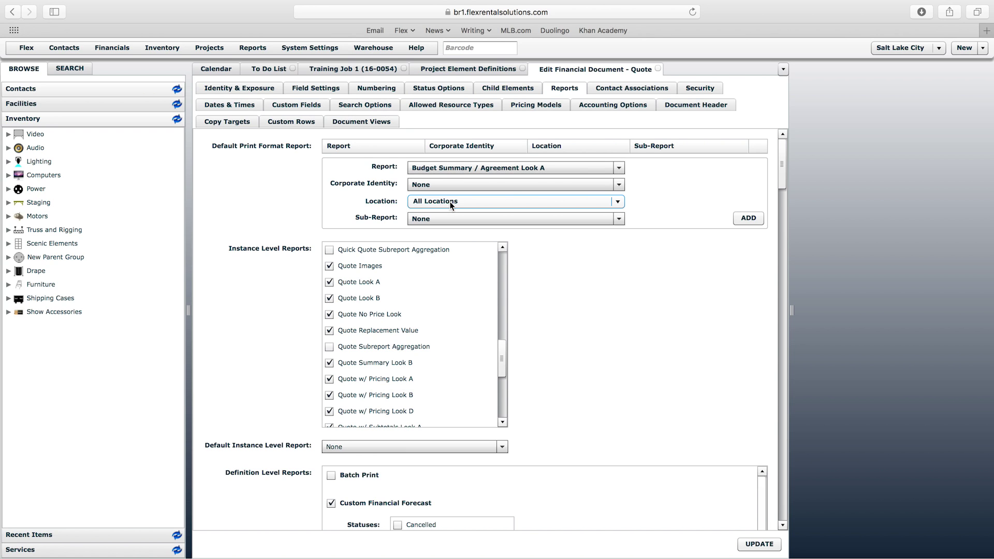
{"action": "left_click", "coordinate": [430, 205]}
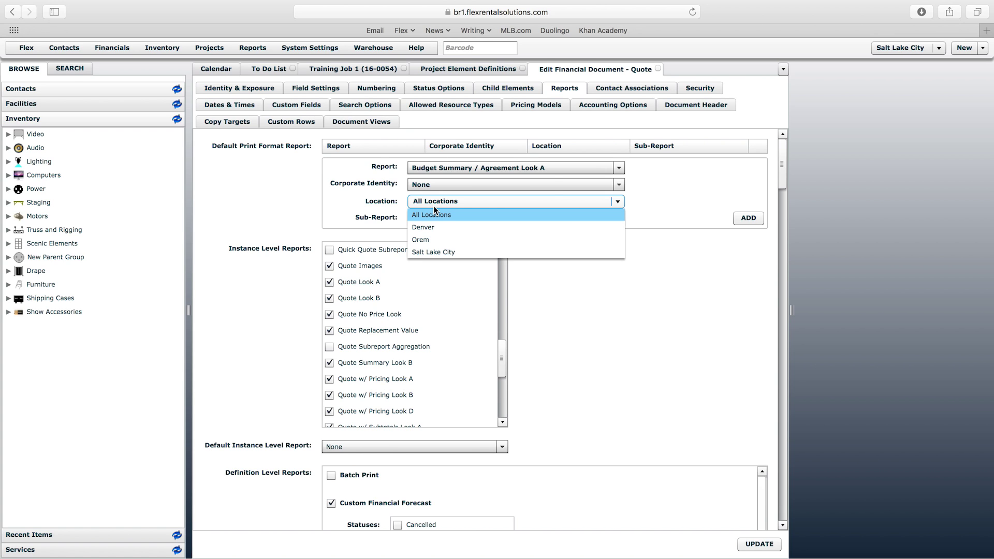
{"action": "left_click", "coordinate": [377, 203]}
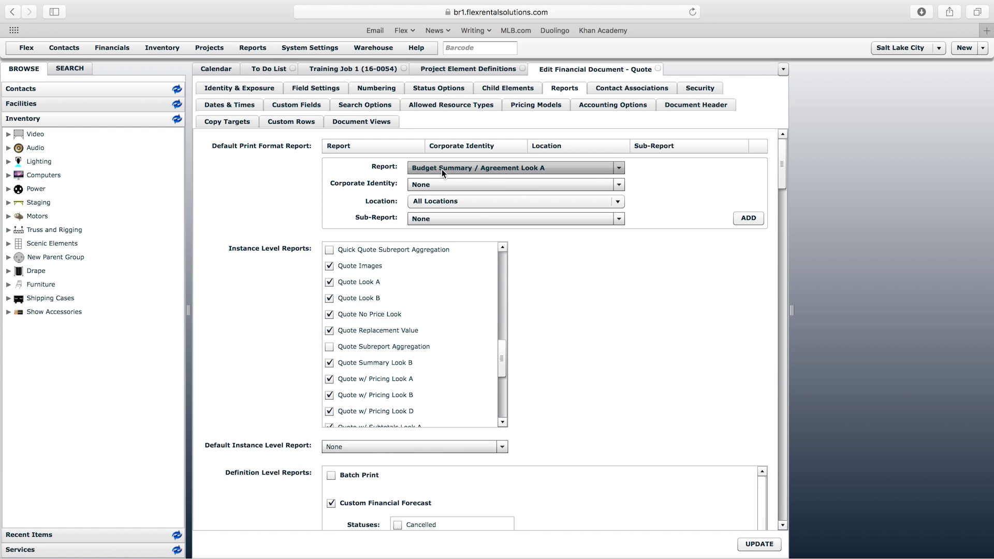
Check the warehouse field in the Training Job 1 quote header and close it without saving changes.
{"action": "left_click", "coordinate": [356, 71]}
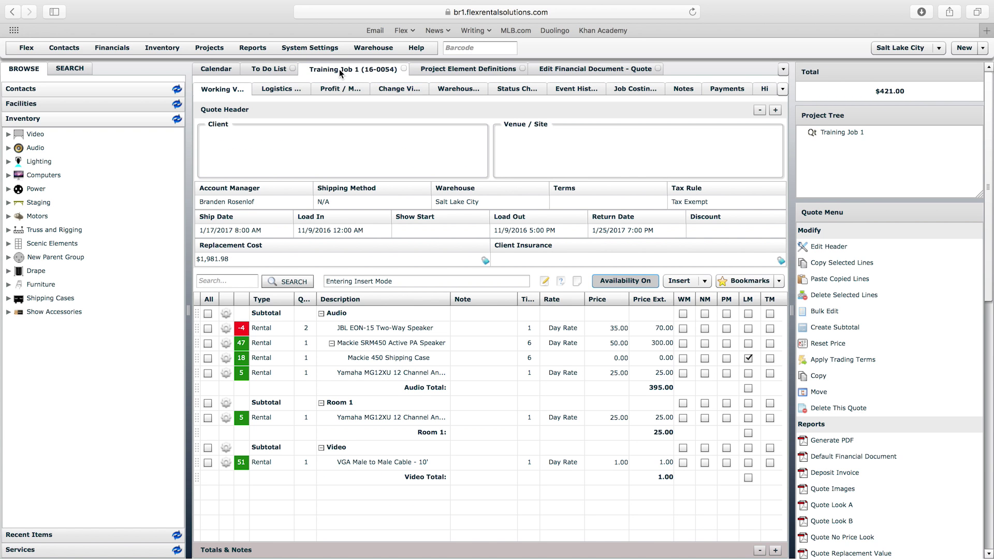
{"action": "left_click", "coordinate": [820, 245]}
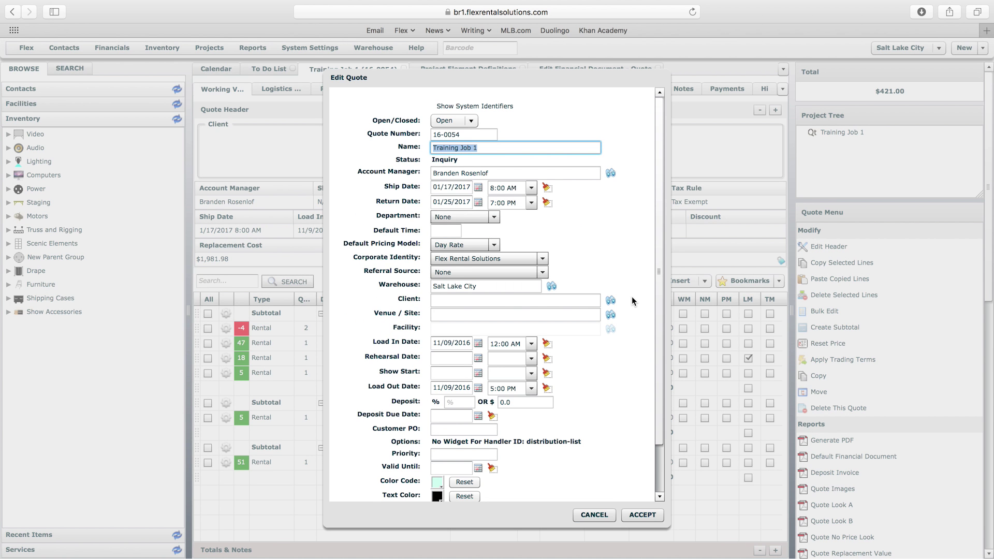
{"action": "left_click", "coordinate": [481, 287]}
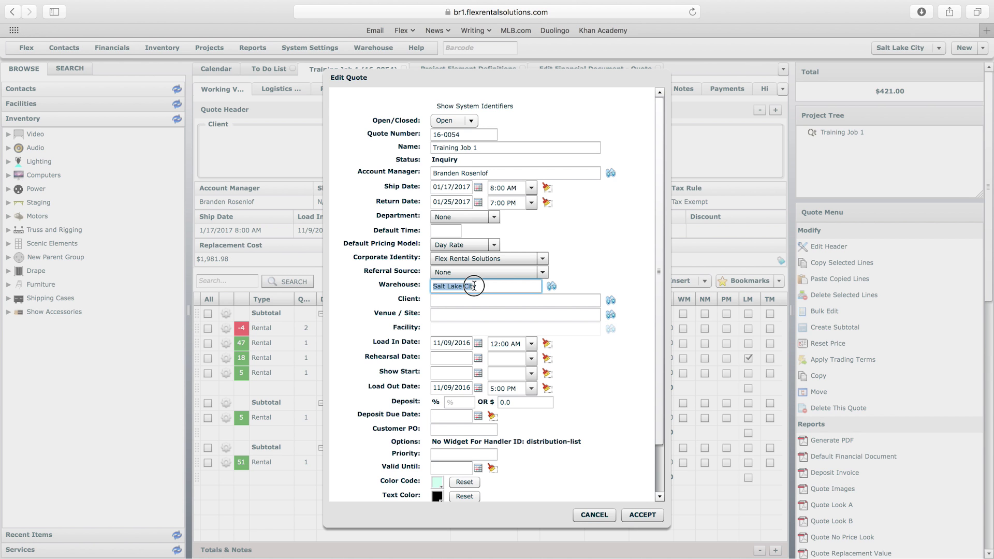
{"action": "left_click", "coordinate": [601, 517]}
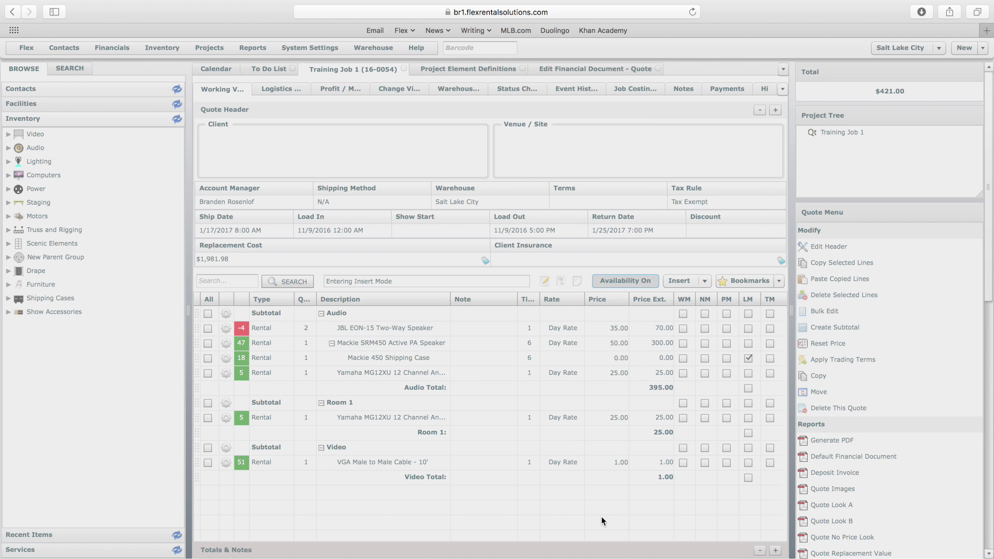
Try the Orem and Denver locations for the Quote definition's default print format and restore All Locations.
{"action": "left_click", "coordinate": [601, 67]}
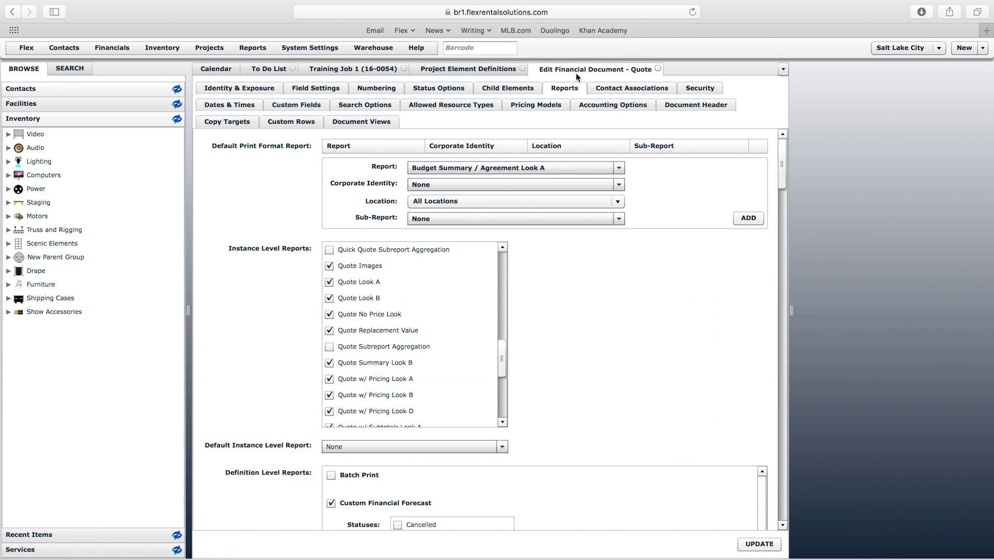
{"action": "left_click", "coordinate": [457, 204]}
{"action": "left_click", "coordinate": [442, 239]}
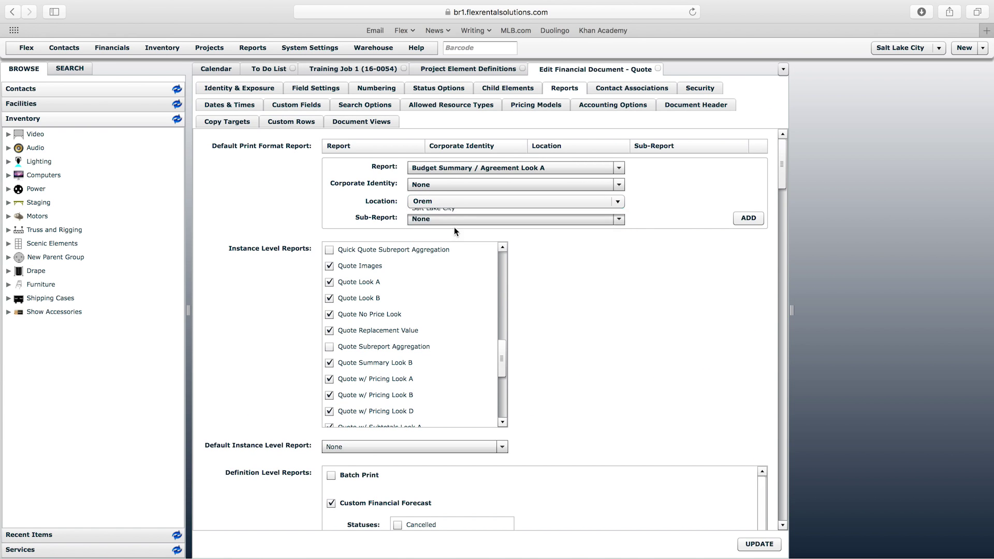
{"action": "left_click", "coordinate": [426, 201]}
{"action": "left_click", "coordinate": [425, 227]}
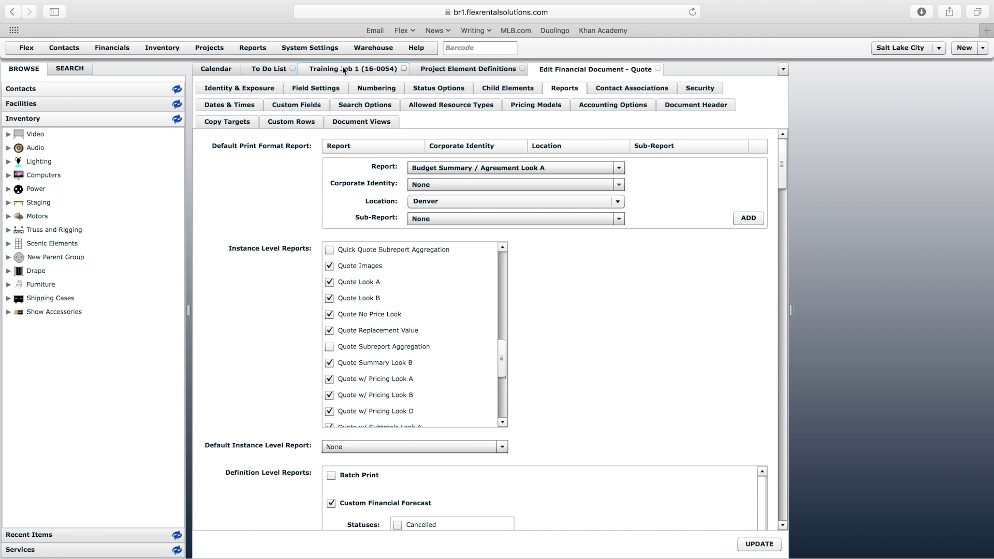
{"action": "left_click", "coordinate": [443, 199]}
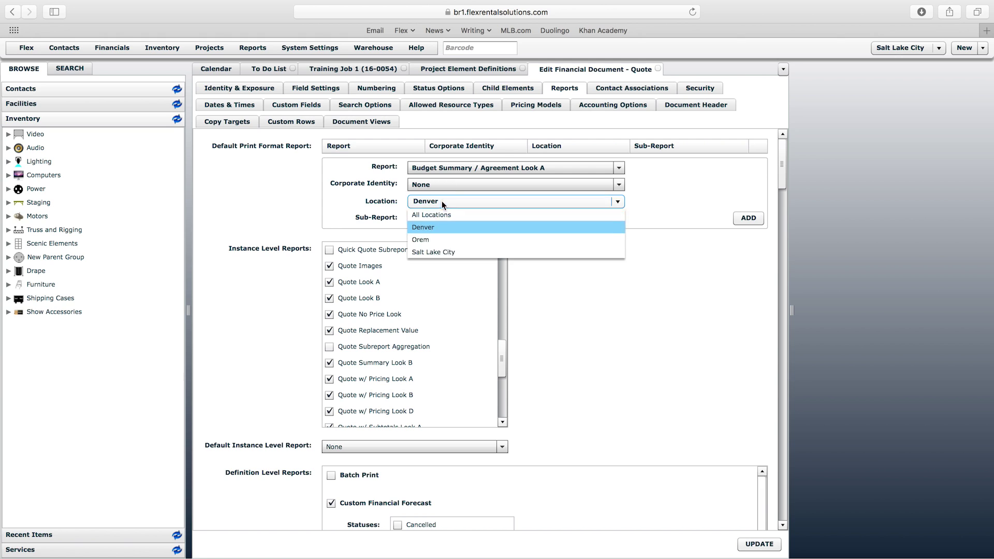
{"action": "left_click", "coordinate": [445, 214]}
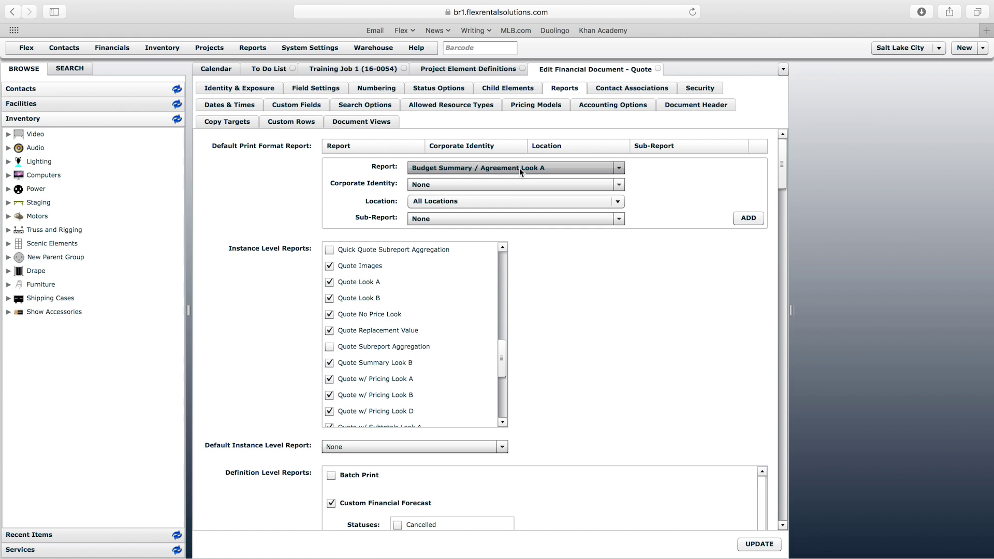
{"action": "left_click", "coordinate": [414, 203]}
{"action": "left_click", "coordinate": [417, 203]}
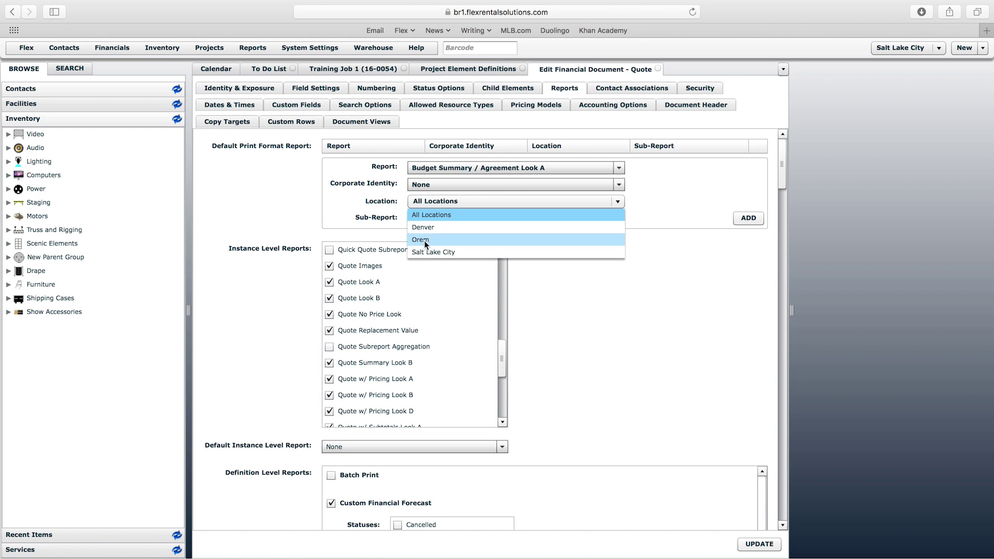
{"action": "left_click", "coordinate": [366, 195]}
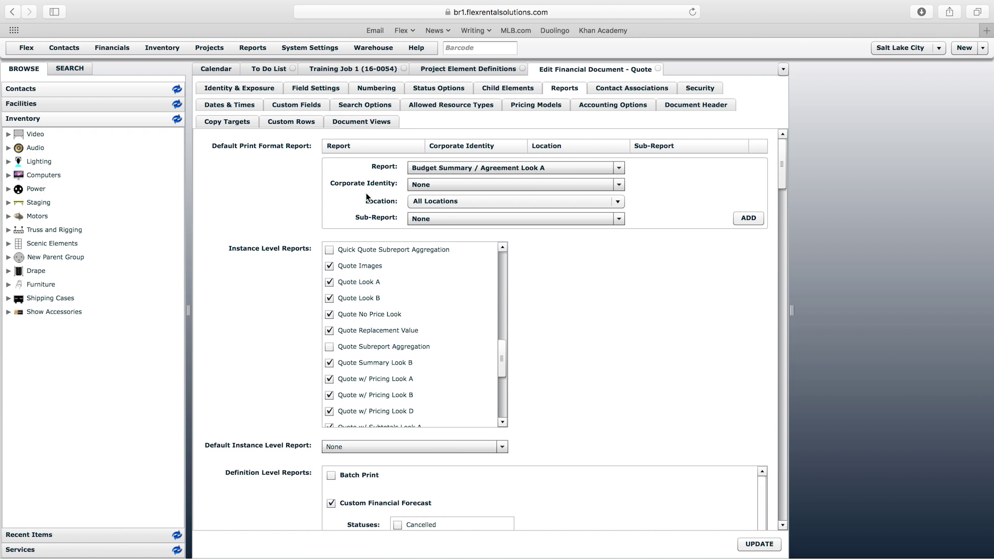
Browse the sub-reports available for the Quote definition's default print format, keeping None selected.
{"action": "left_click", "coordinate": [446, 218]}
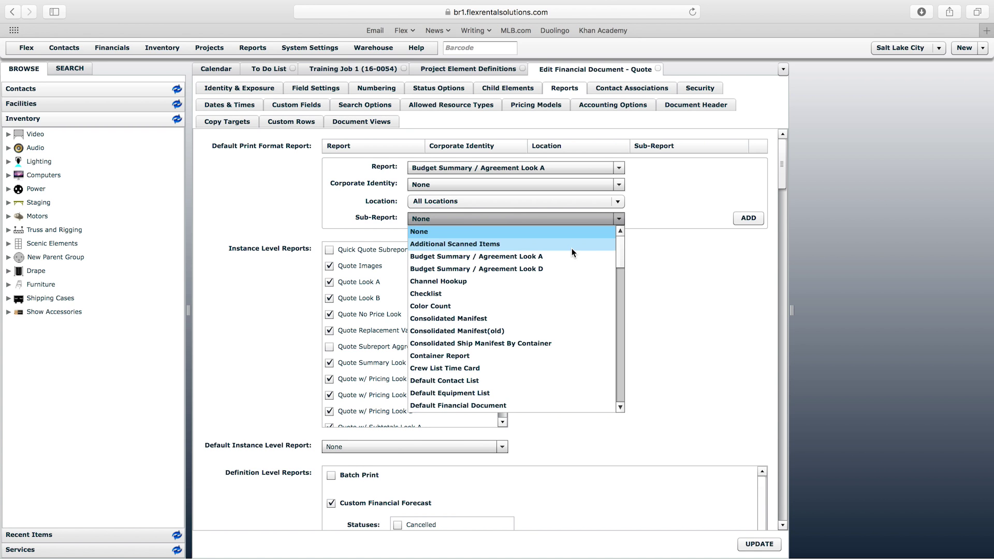
{"action": "left_click_drag", "start_coordinate": [623, 242], "coordinate": [623, 337]}
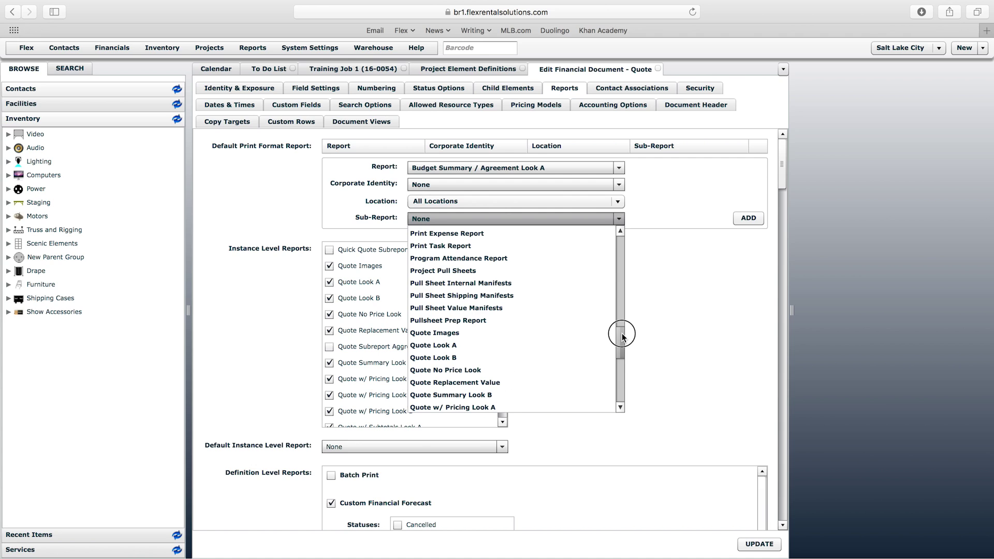
{"action": "left_click", "coordinate": [657, 296]}
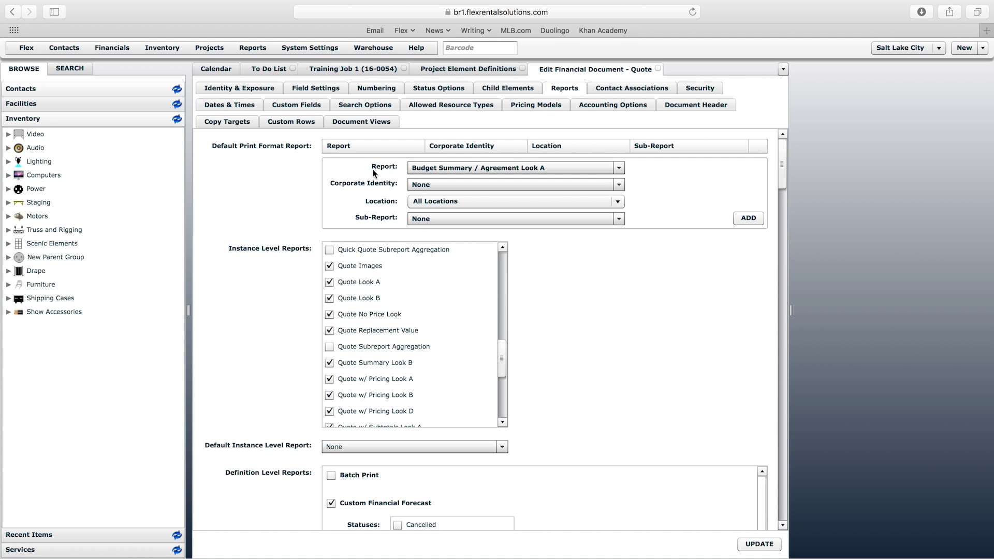
Look at the Training Job 1 quote and open the NYCWFF event folder from the calendar.
{"action": "left_click", "coordinate": [343, 71]}
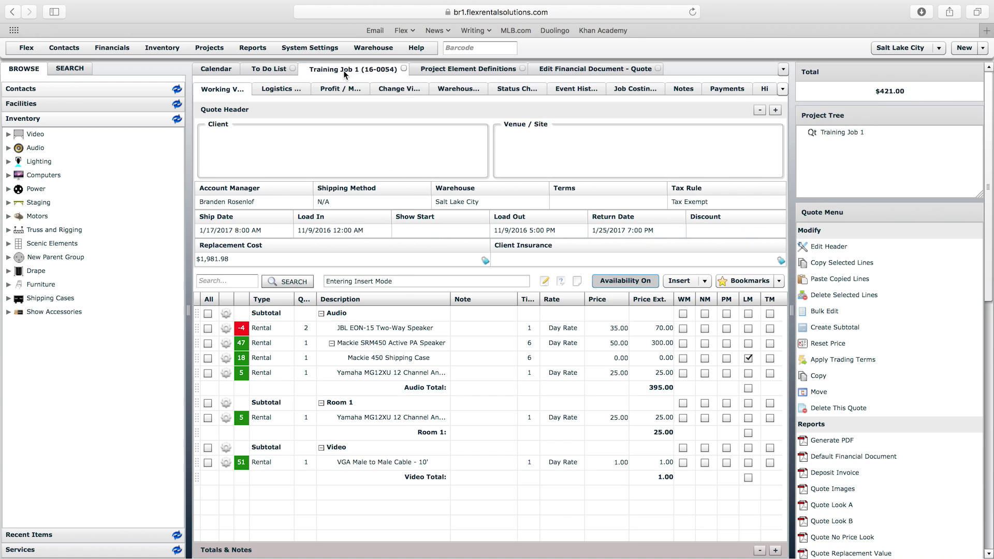
{"action": "left_click", "coordinate": [216, 70]}
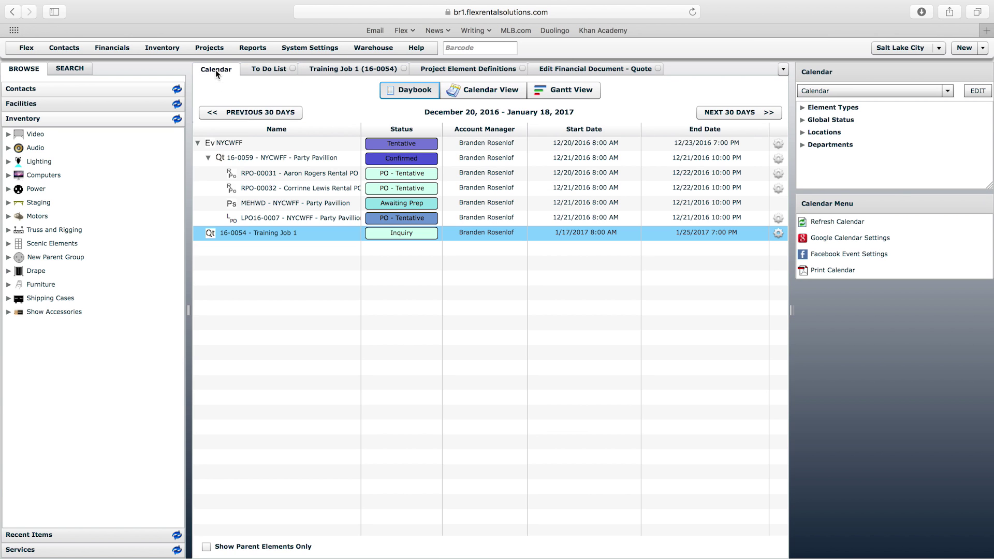
{"action": "double_click", "coordinate": [233, 146]}
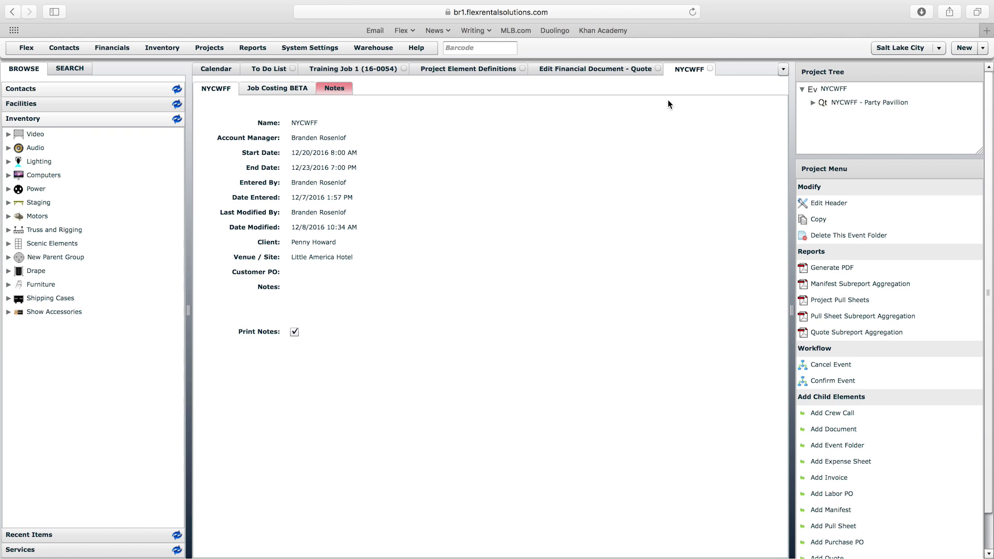
Review the report and sub-report choices for the Quote definition's default print format without changing them.
{"action": "left_click", "coordinate": [607, 68]}
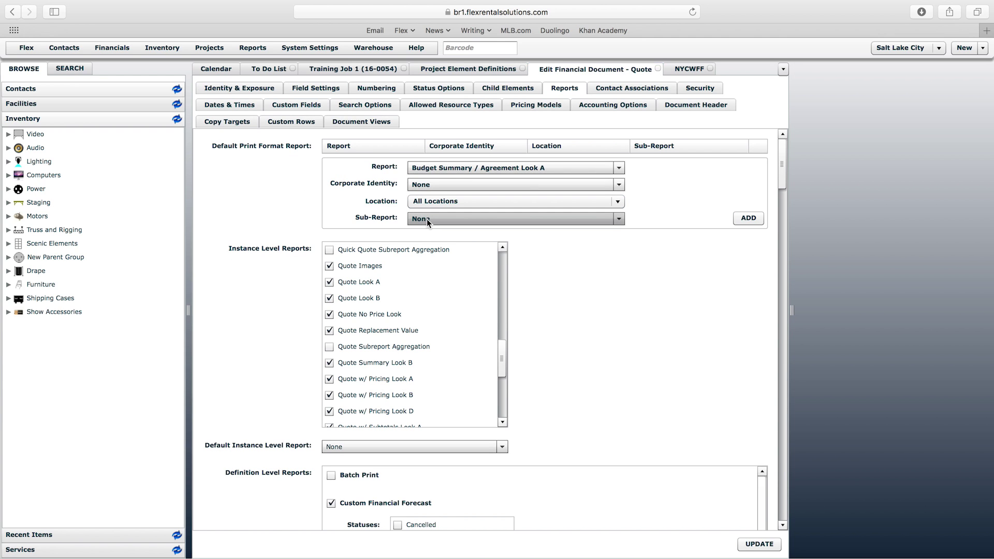
{"action": "left_click", "coordinate": [430, 171]}
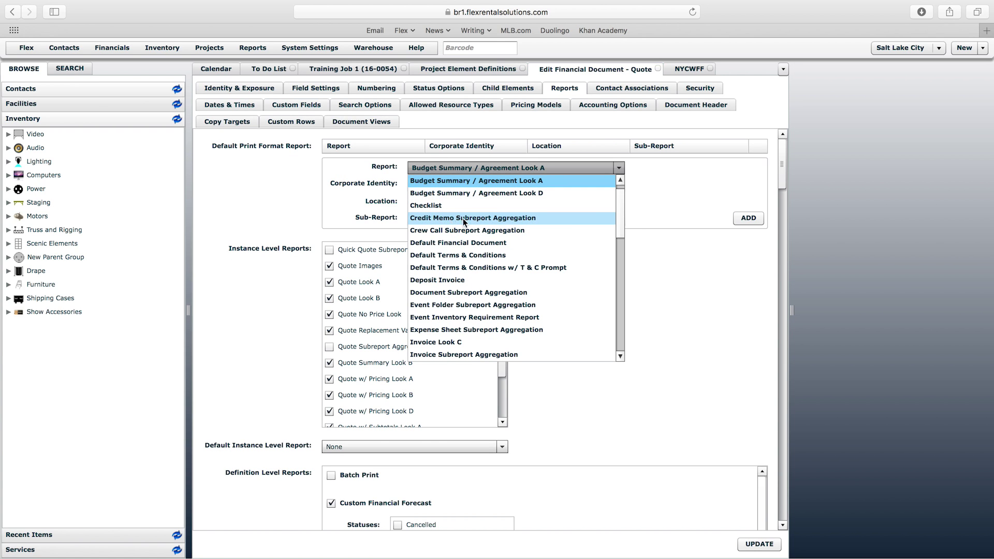
{"action": "left_click", "coordinate": [408, 214]}
{"action": "left_click", "coordinate": [440, 217]}
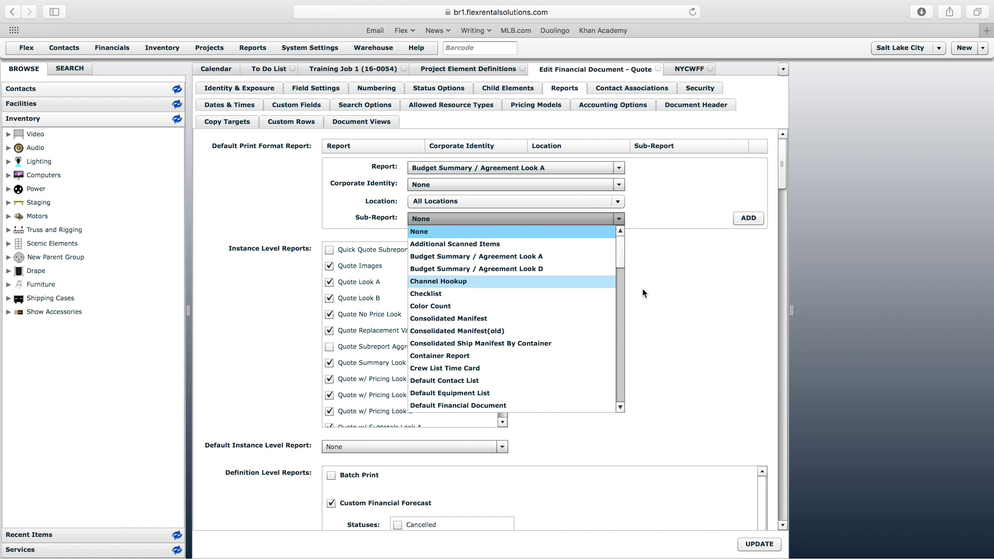
{"action": "left_click_drag", "start_coordinate": [618, 253], "coordinate": [625, 338]}
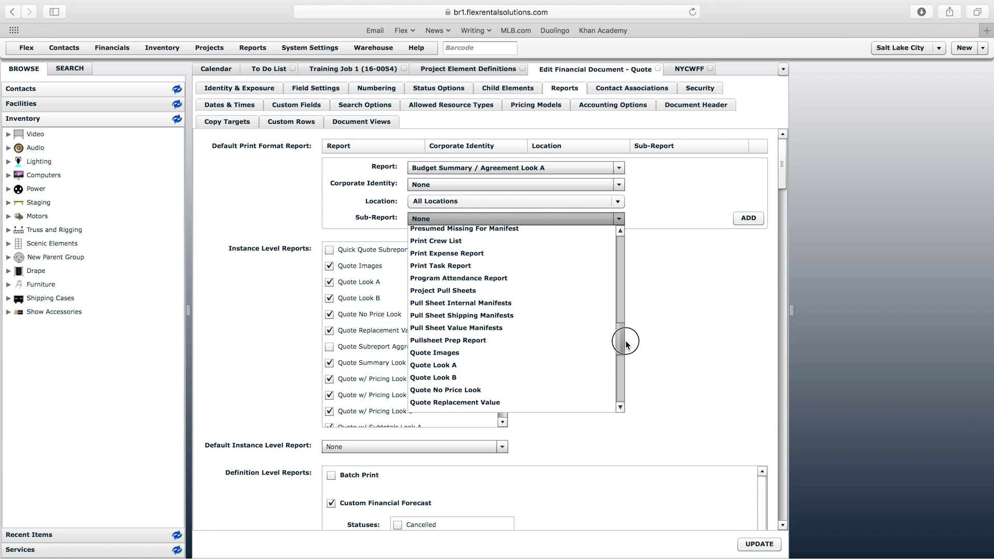
{"action": "left_click", "coordinate": [393, 176]}
Open the Event Folder element definition and examine its default print format reports, widening the Report column to read full names.
{"action": "left_click", "coordinate": [452, 73]}
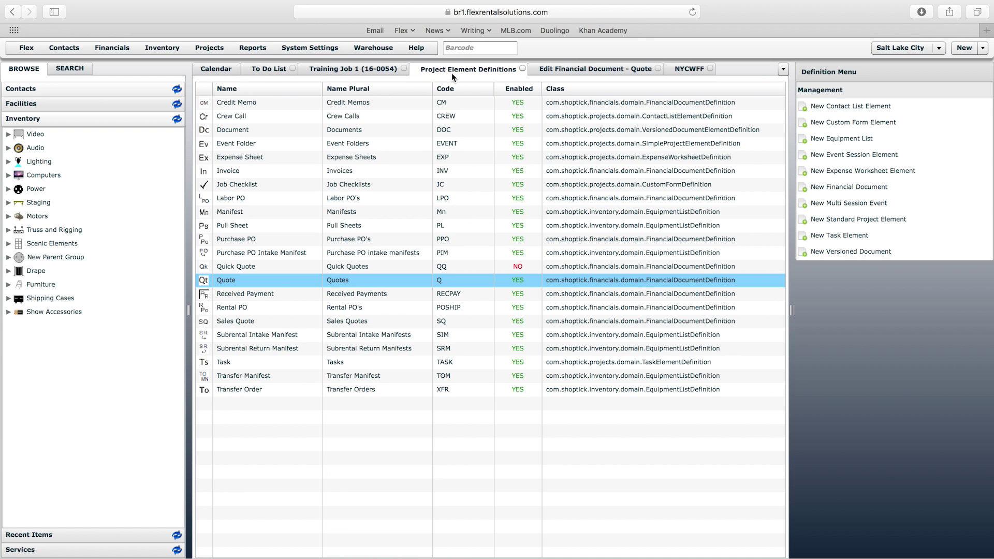
{"action": "left_click", "coordinate": [222, 146]}
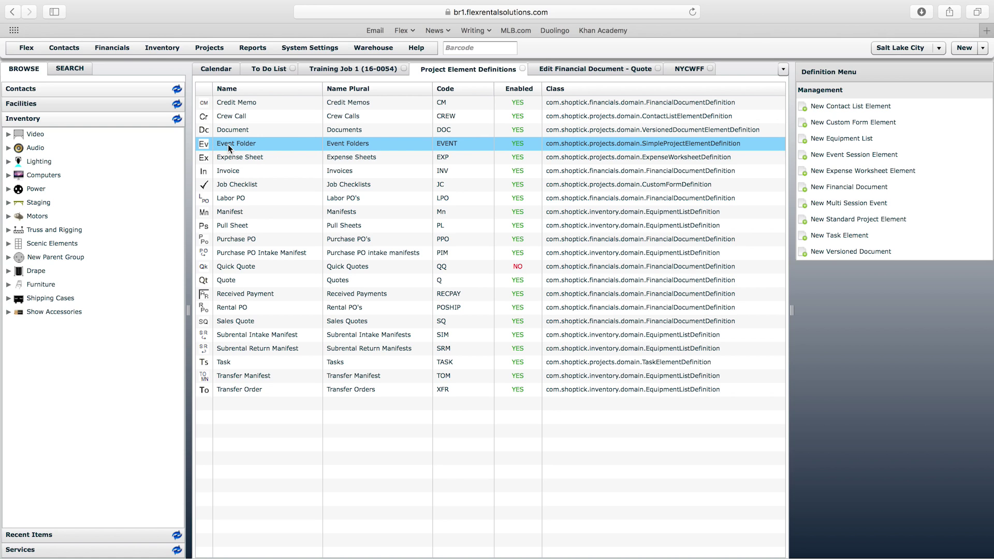
{"action": "double_click", "coordinate": [228, 144]}
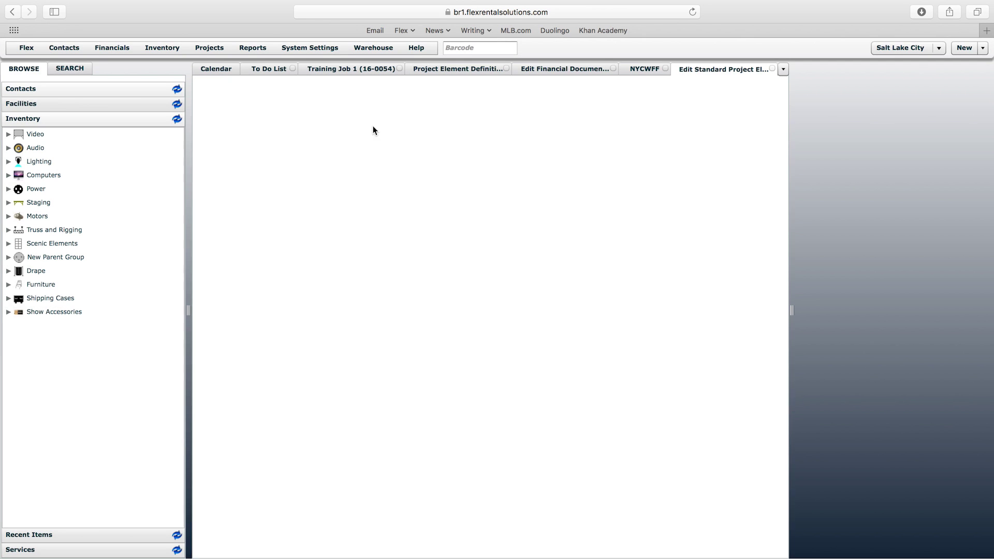
{"action": "left_click", "coordinate": [564, 89]}
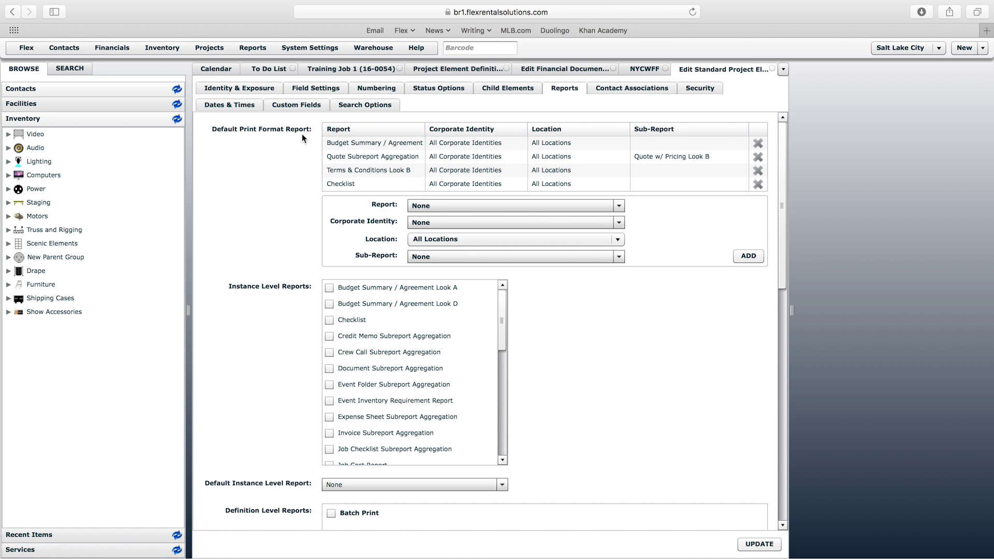
{"action": "left_click_drag", "start_coordinate": [425, 129], "coordinate": [458, 128]}
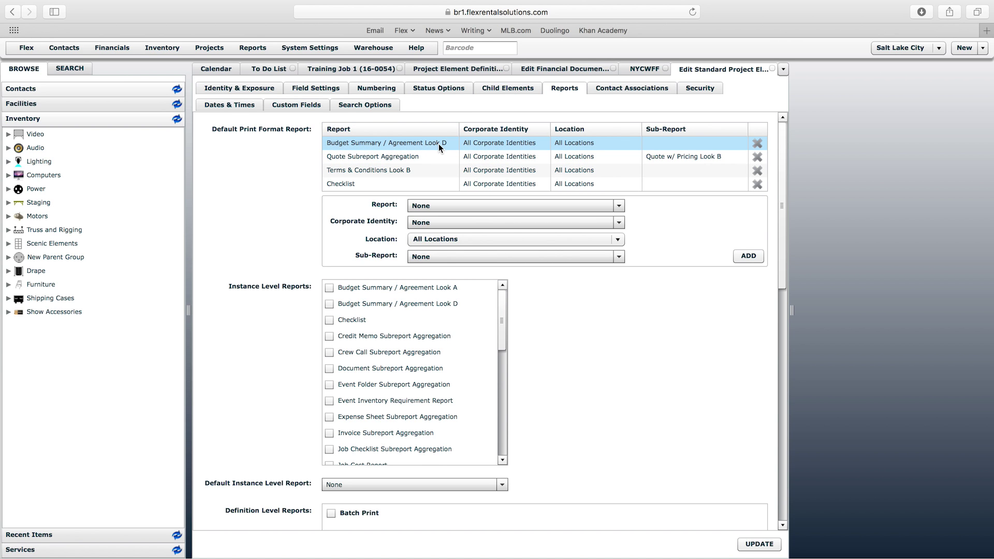
{"action": "left_click", "coordinate": [327, 161]}
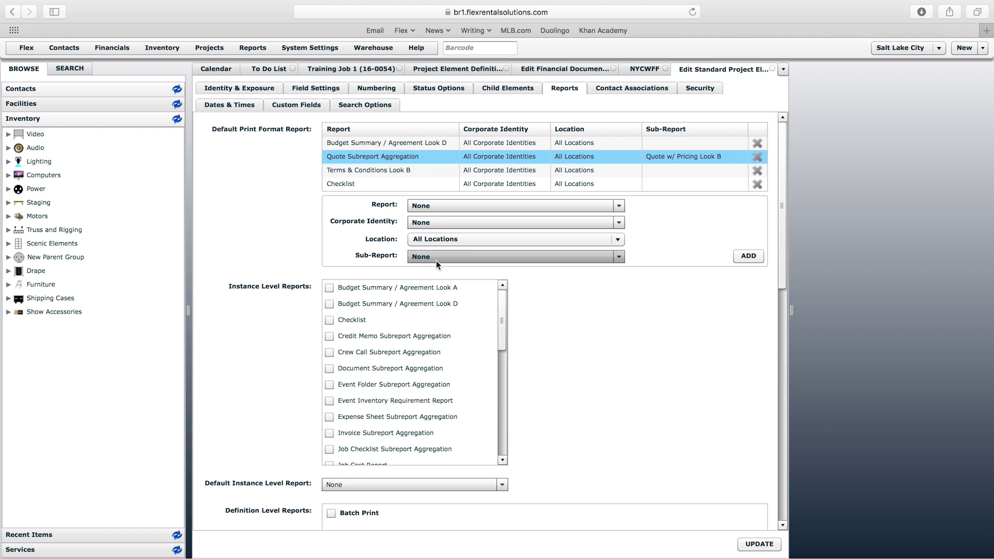
Close the Event Folder definition and NYCWFF, and add Budget Summary / Agreement Look A to the Quote definition's default print format.
{"action": "left_click", "coordinate": [772, 69]}
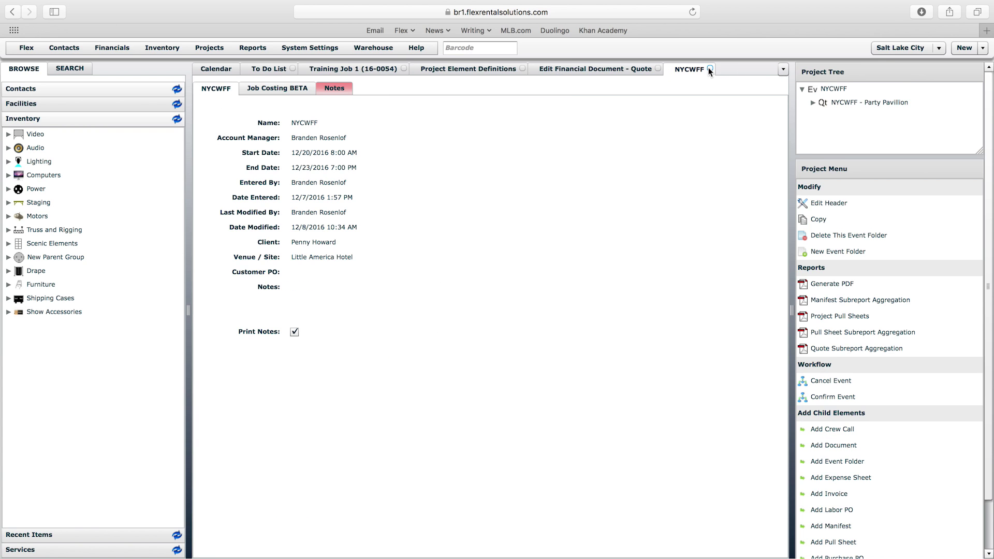
{"action": "left_click", "coordinate": [710, 68]}
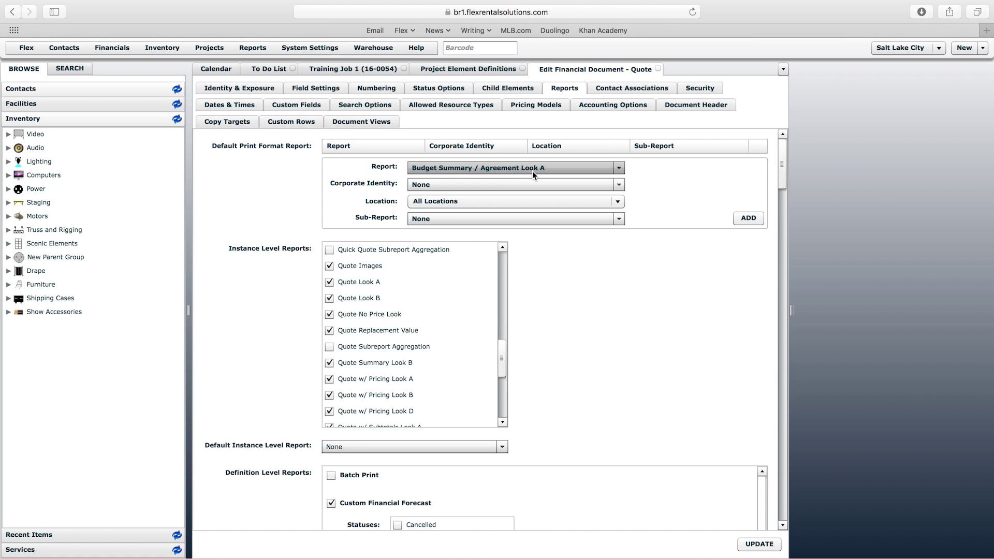
{"action": "left_click", "coordinate": [755, 222]}
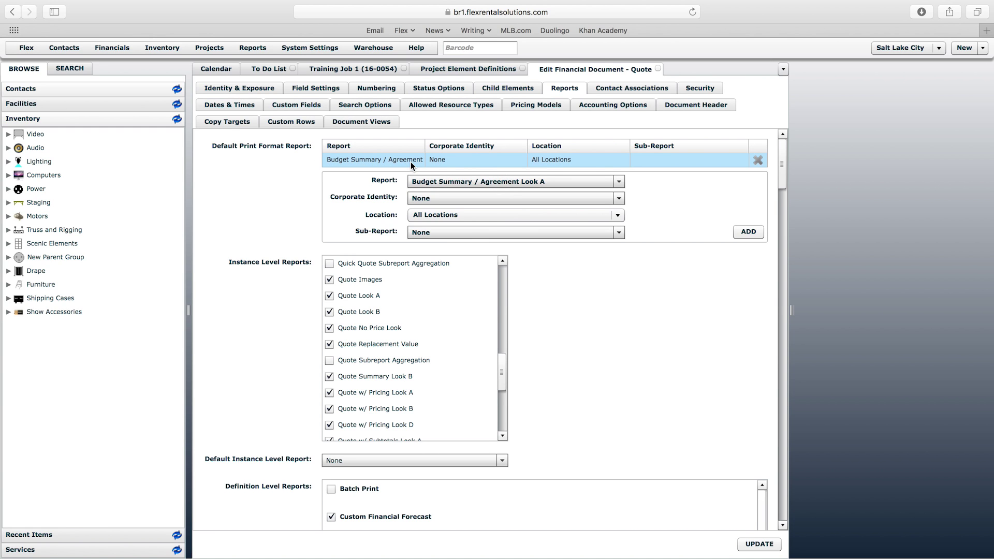
{"action": "left_click", "coordinate": [466, 183]}
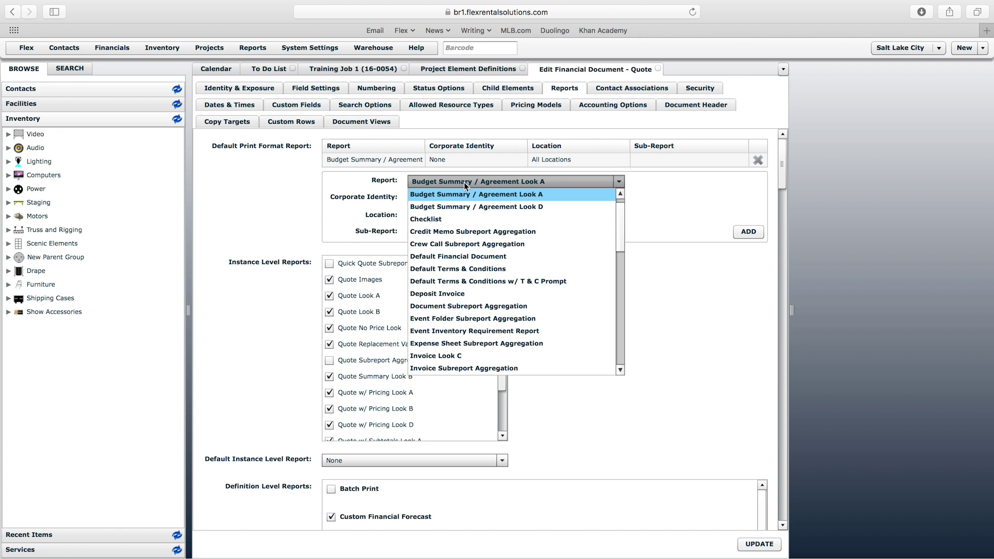
{"action": "mouse_move", "coordinate": [623, 228]}
{"action": "left_mouse_down"}
{"action": "mouse_move", "coordinate": [625, 312]}
{"action": "mouse_move", "coordinate": [627, 227]}
{"action": "left_mouse_up"}
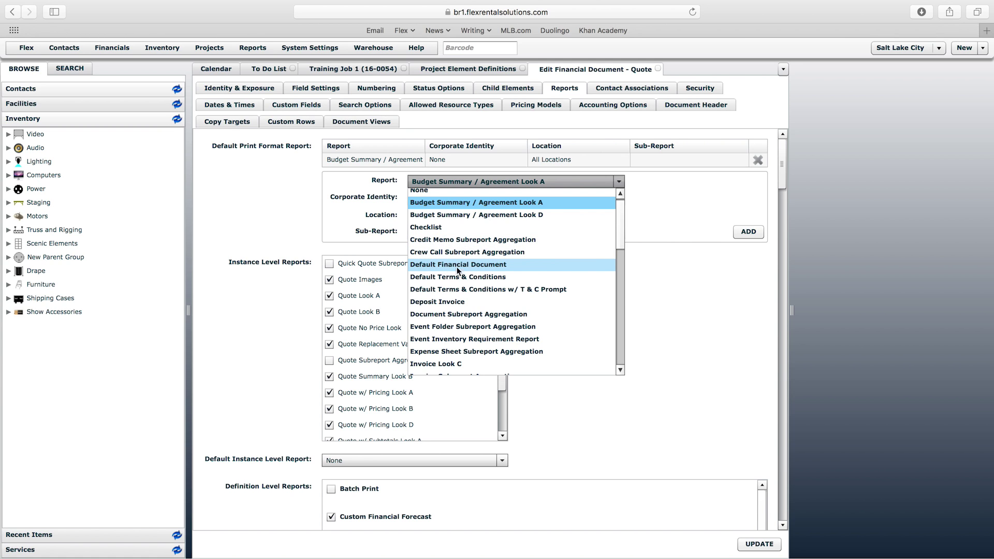
{"action": "left_click", "coordinate": [614, 314]}
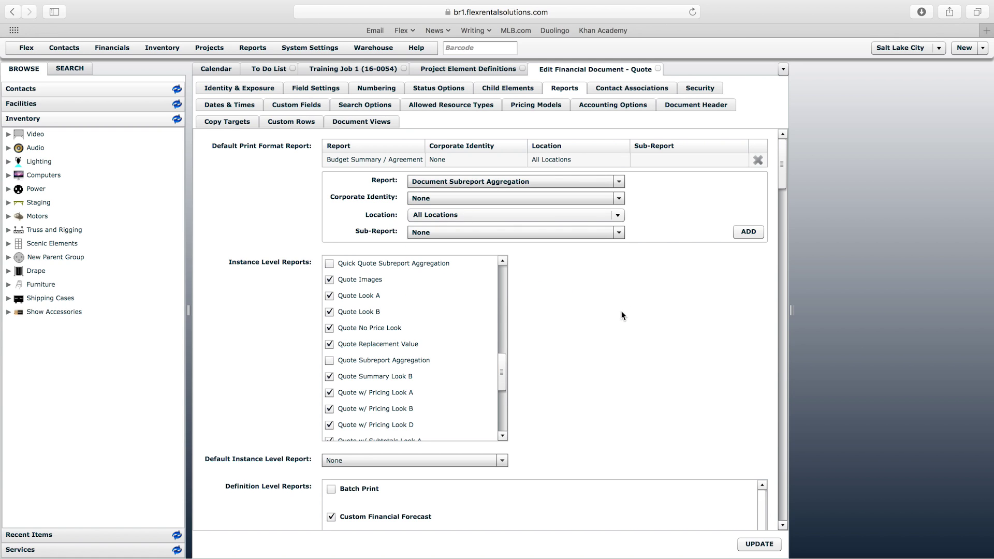
{"action": "left_click", "coordinate": [617, 199]}
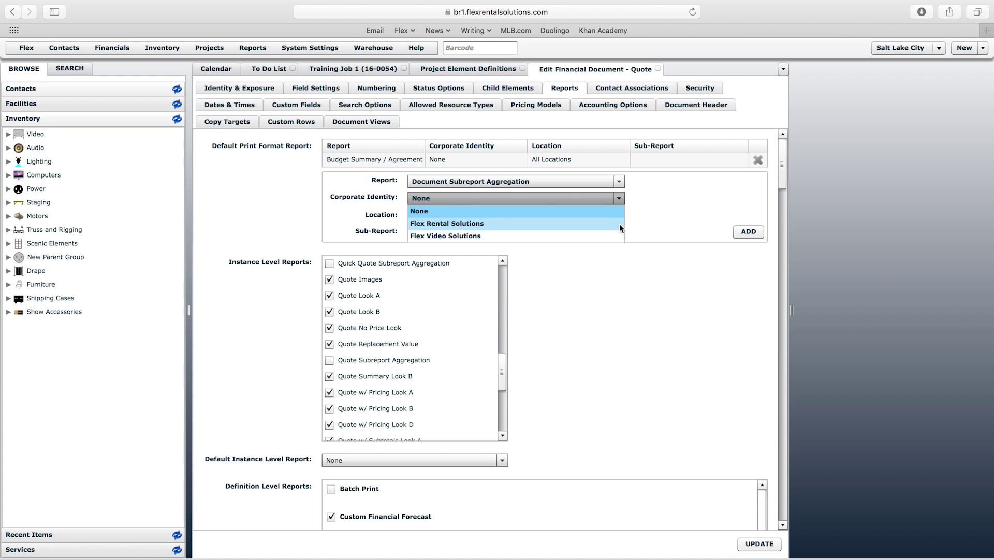
{"action": "left_click", "coordinate": [646, 202]}
Add Quote w/ Pricing Look A for all locations to the Quote definition's default print format reports.
{"action": "left_click", "coordinate": [618, 181]}
{"action": "left_click_drag", "start_coordinate": [621, 217], "coordinate": [620, 291]}
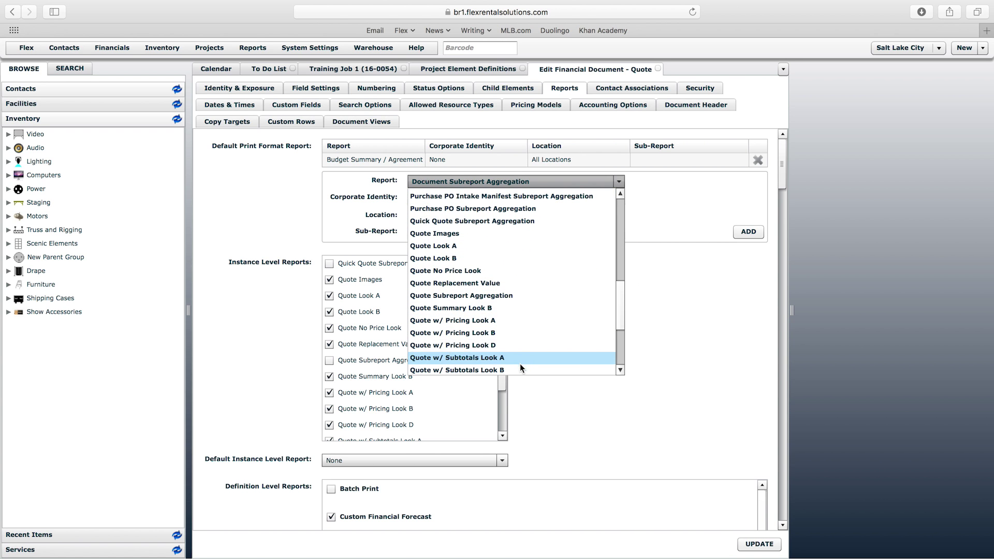
{"action": "left_click", "coordinate": [464, 320]}
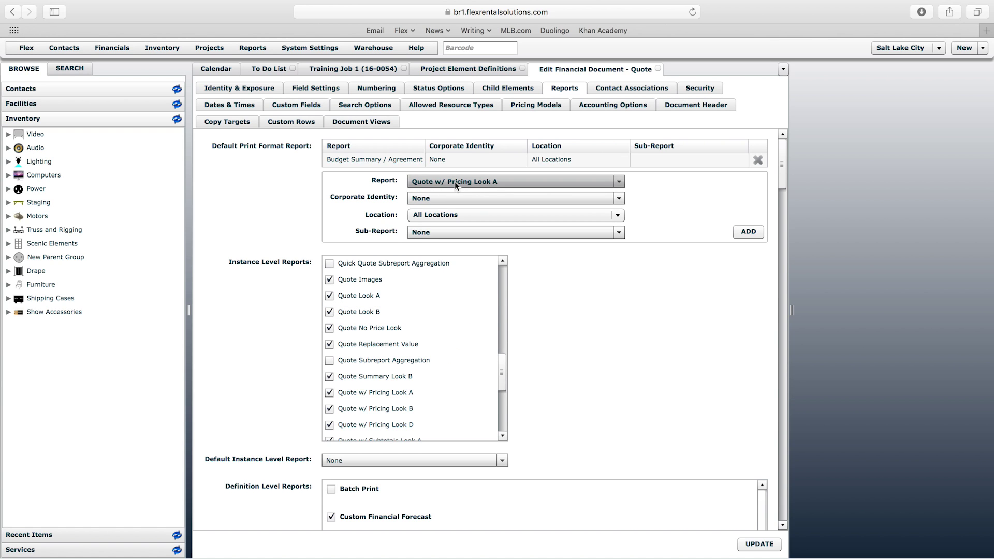
{"action": "left_click", "coordinate": [748, 232]}
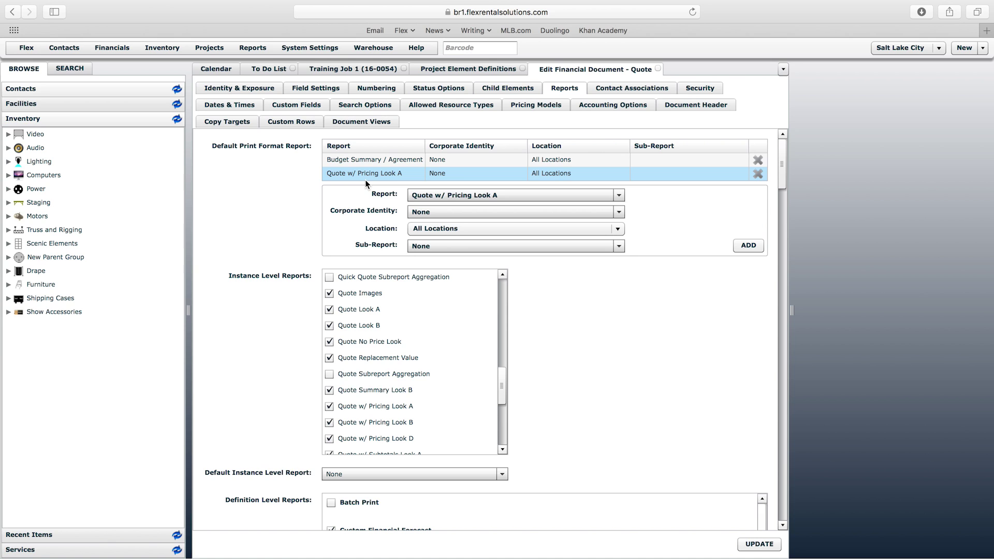
Add Default Terms & Conditions for all locations to the Quote definition's default print format reports.
{"action": "left_click", "coordinate": [558, 195]}
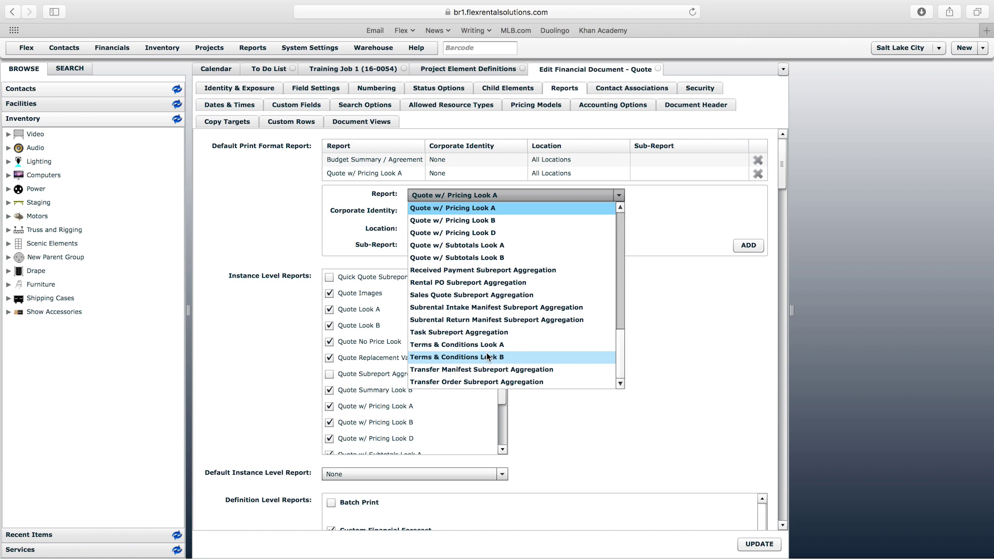
{"action": "left_click_drag", "start_coordinate": [621, 352], "coordinate": [631, 219]}
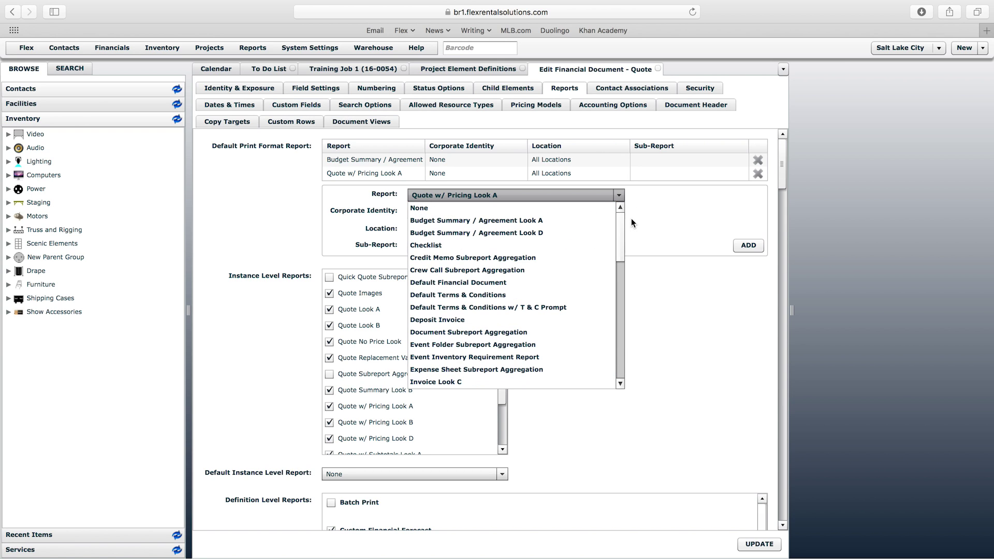
{"action": "left_click", "coordinate": [460, 296]}
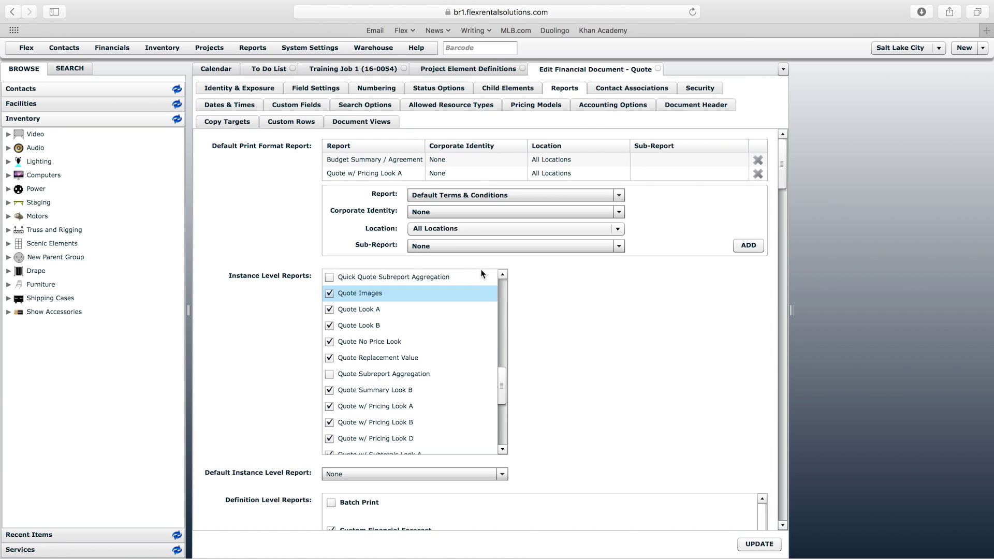
{"action": "left_click", "coordinate": [749, 245]}
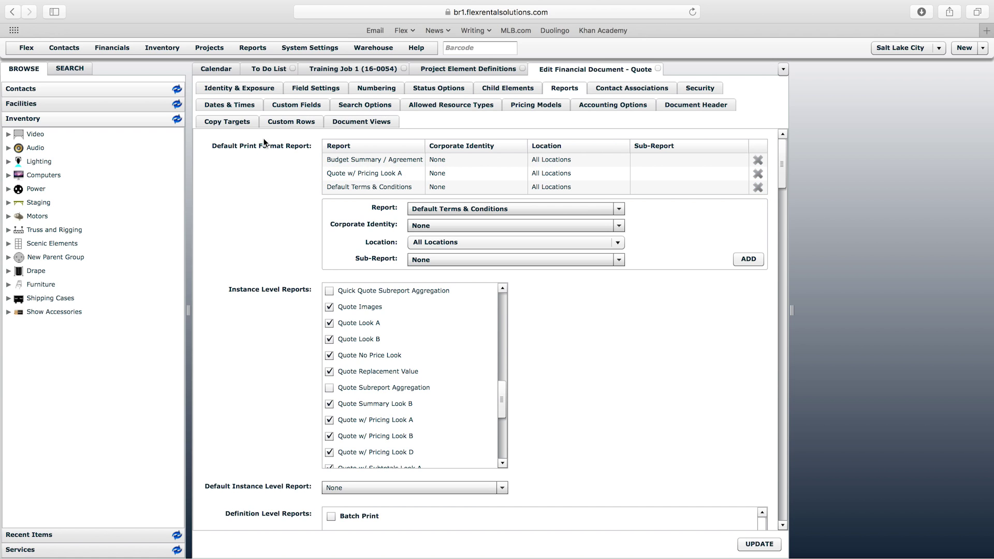
Check the Training Job 1 quote and save the Quote definition with its default print format reports.
{"action": "left_click", "coordinate": [346, 66]}
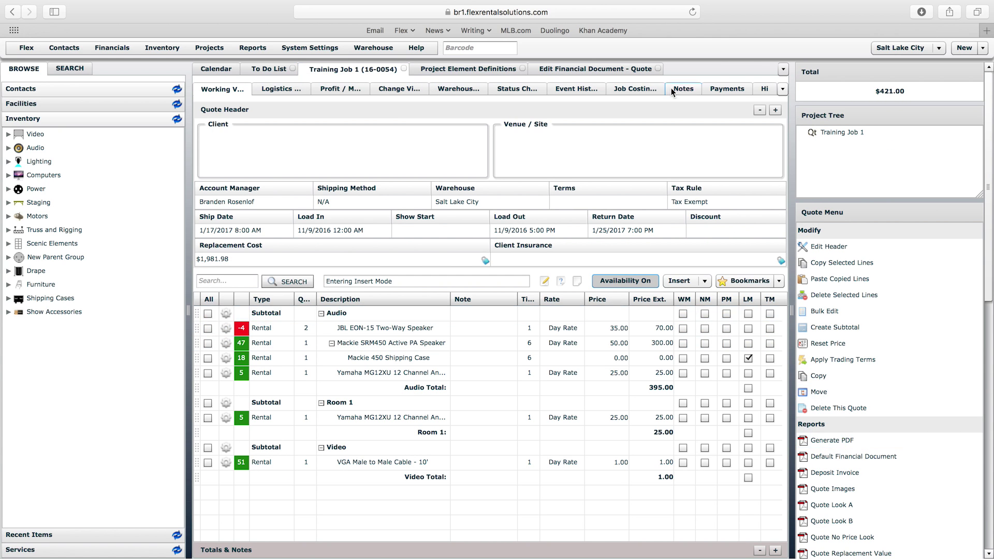
{"action": "left_click", "coordinate": [581, 69]}
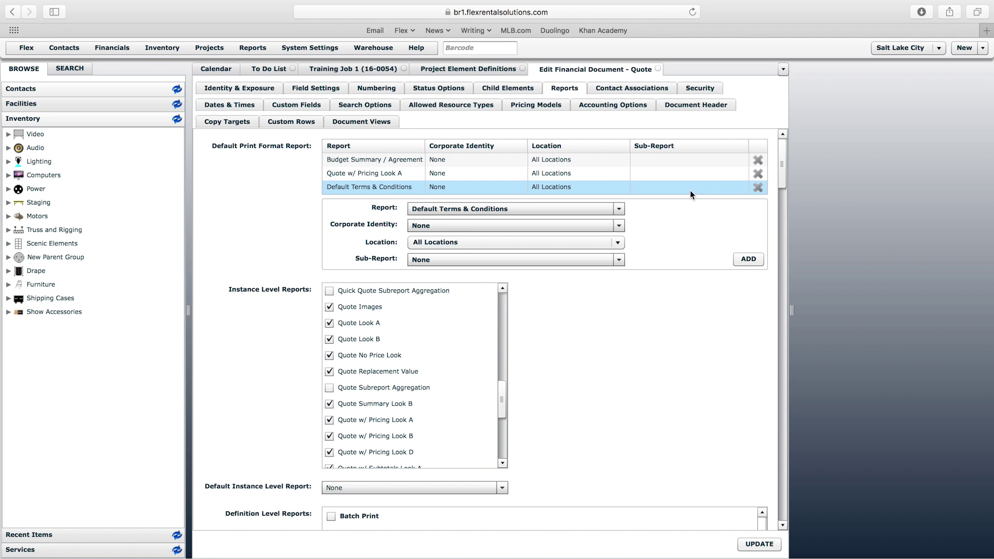
{"action": "left_click", "coordinate": [759, 545]}
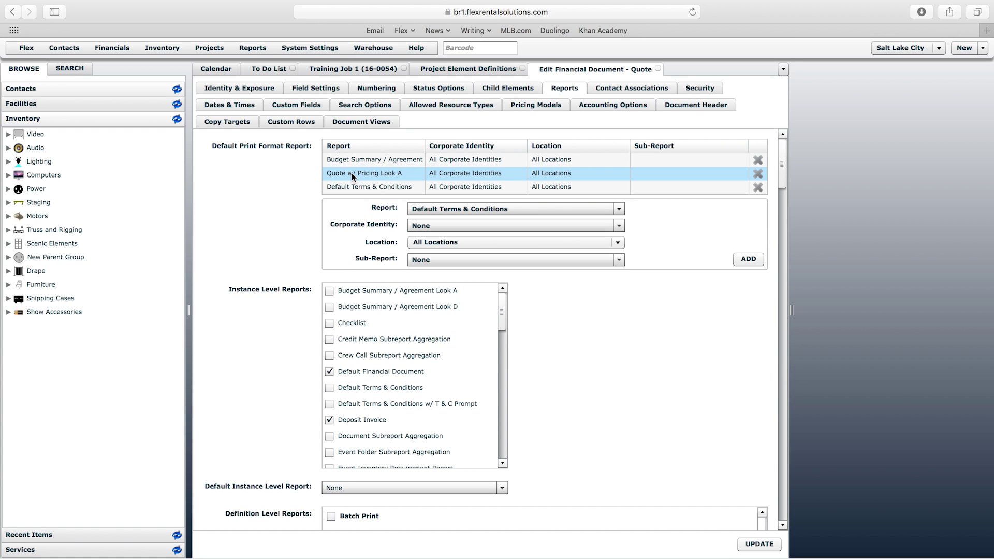
Try reordering Default Terms & Conditions and Quote w/ Pricing Look A in the default print format list and save the Quote definition.
{"action": "mouse_move", "coordinate": [350, 189]}
{"action": "left_mouse_down"}
{"action": "mouse_move", "coordinate": [350, 171]}
{"action": "mouse_move", "coordinate": [364, 175]}
{"action": "left_mouse_up"}
{"action": "left_click_drag", "start_coordinate": [364, 189], "coordinate": [361, 171]}
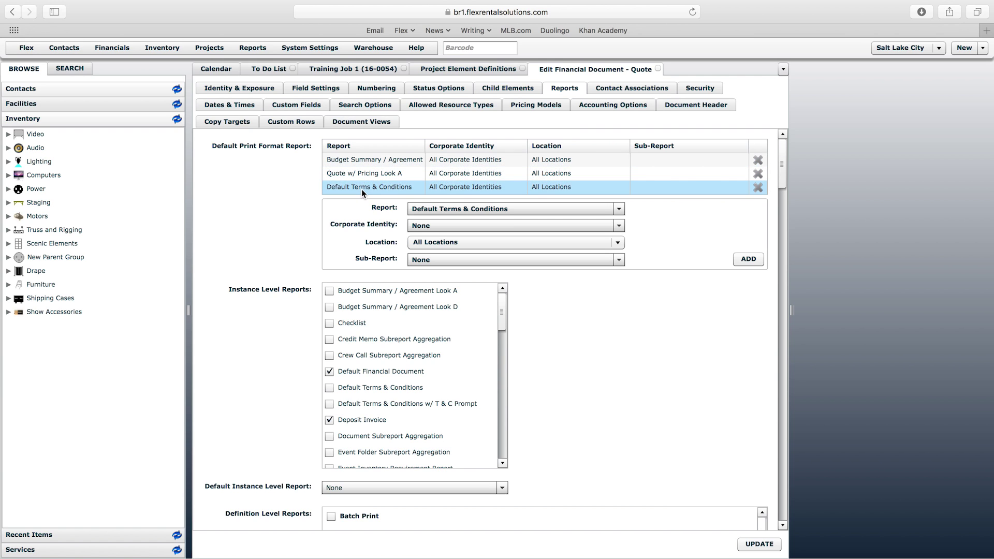
{"action": "left_click", "coordinate": [759, 544]}
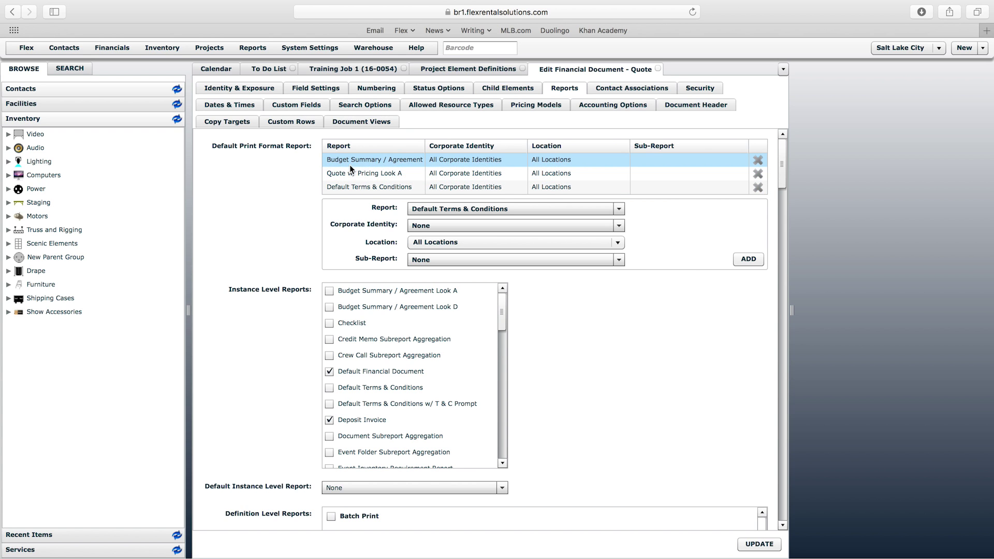
Generate a US Letter PDF report of the Training Job 1 quote with default orientation and widen its preview window.
{"action": "left_click", "coordinate": [356, 69]}
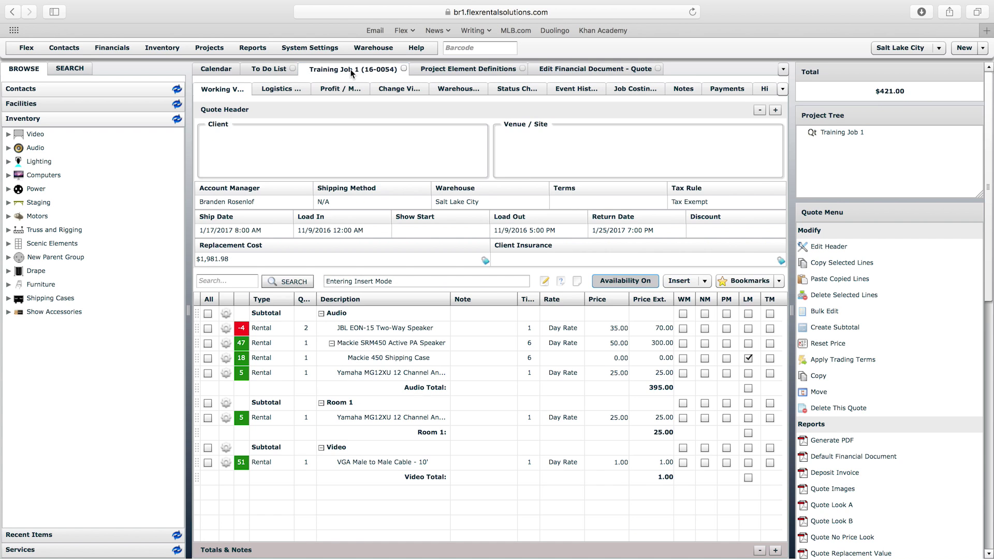
{"action": "left_click", "coordinate": [831, 439]}
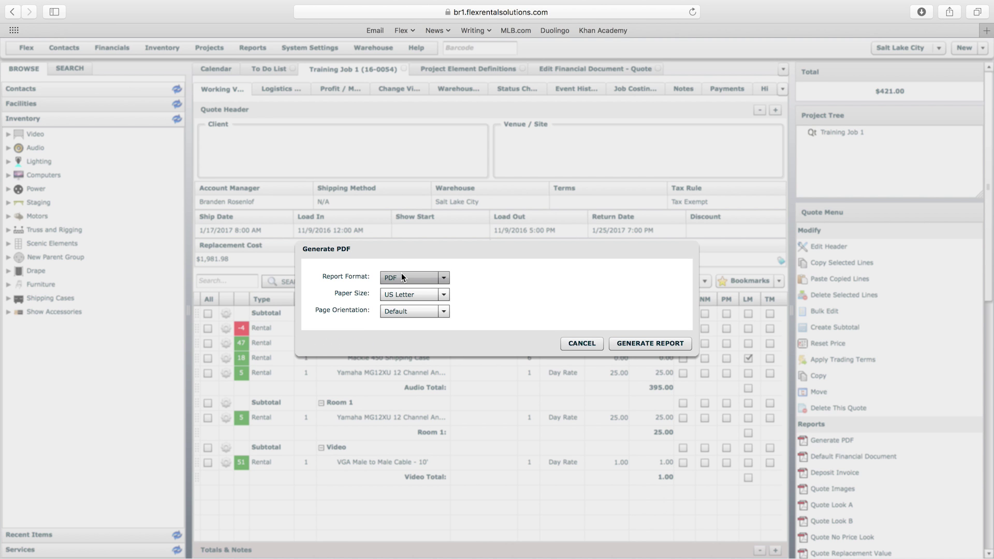
{"action": "left_click", "coordinate": [647, 340]}
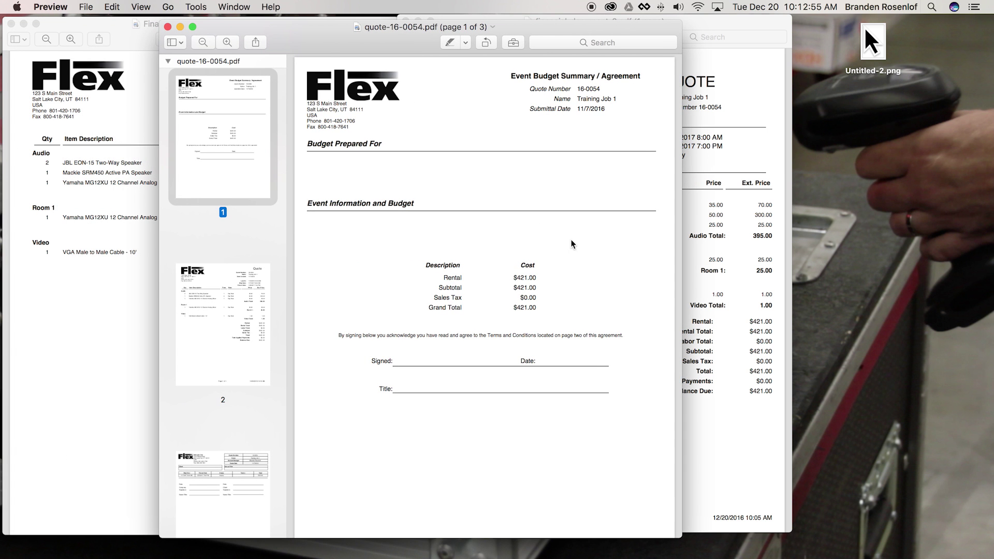
{"action": "left_click_drag", "start_coordinate": [682, 218], "coordinate": [987, 243]}
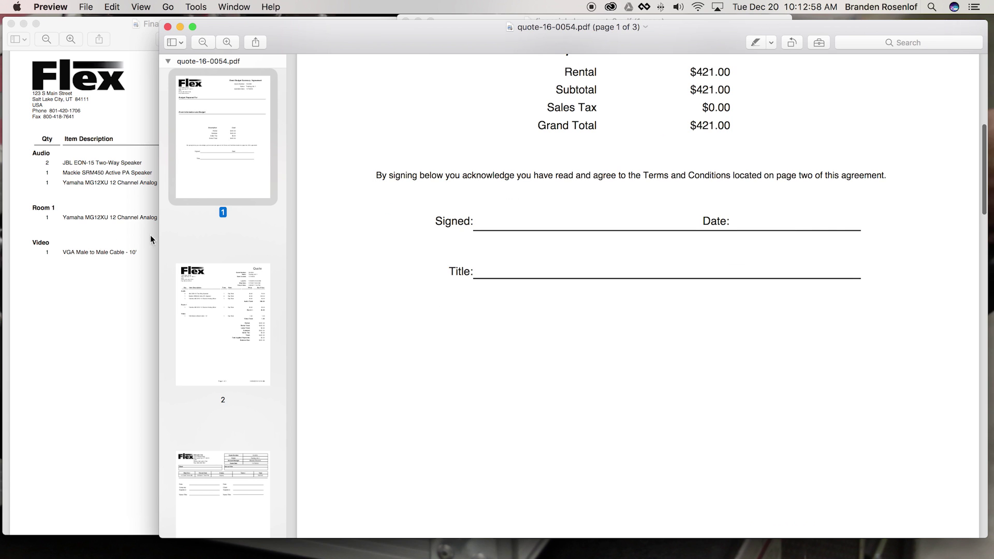
{"action": "left_click_drag", "start_coordinate": [159, 237], "coordinate": [1, 238]}
Read through the generated quote PDF from the budget summary and agreement page through the priced quote to the signature page.
{"action": "scroll", "coordinate": [332, 281], "scroll_direction": "up", "scroll_amount": 10}
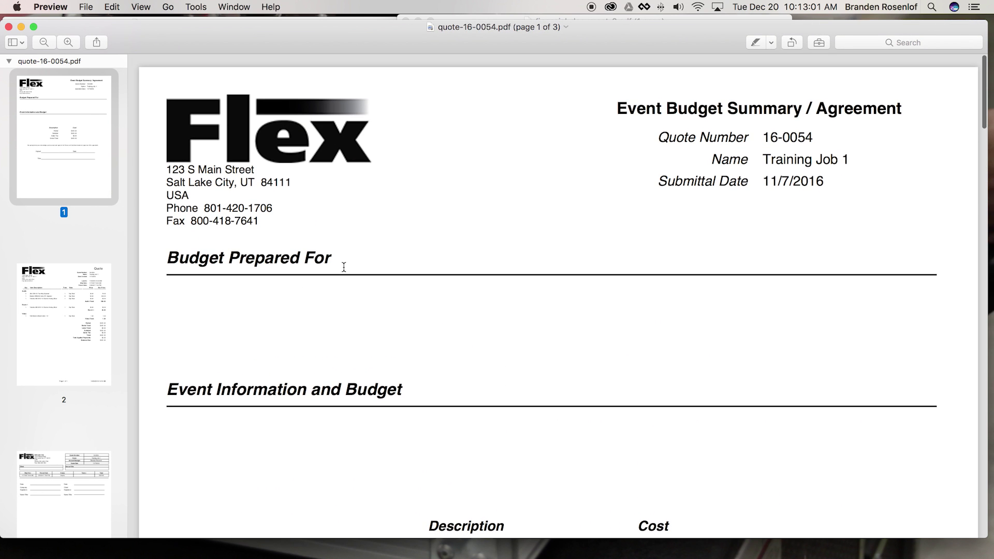
{"action": "scroll", "coordinate": [339, 268], "scroll_direction": "down", "scroll_amount": 5}
{"action": "scroll", "coordinate": [343, 268], "scroll_direction": "down", "scroll_amount": 6}
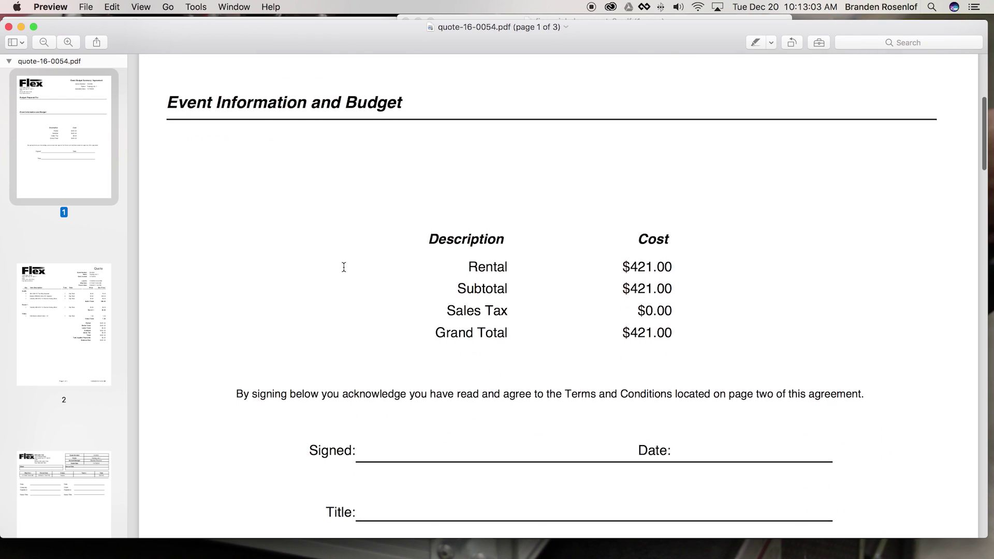
{"action": "scroll", "coordinate": [344, 268], "scroll_direction": "down", "scroll_amount": 10}
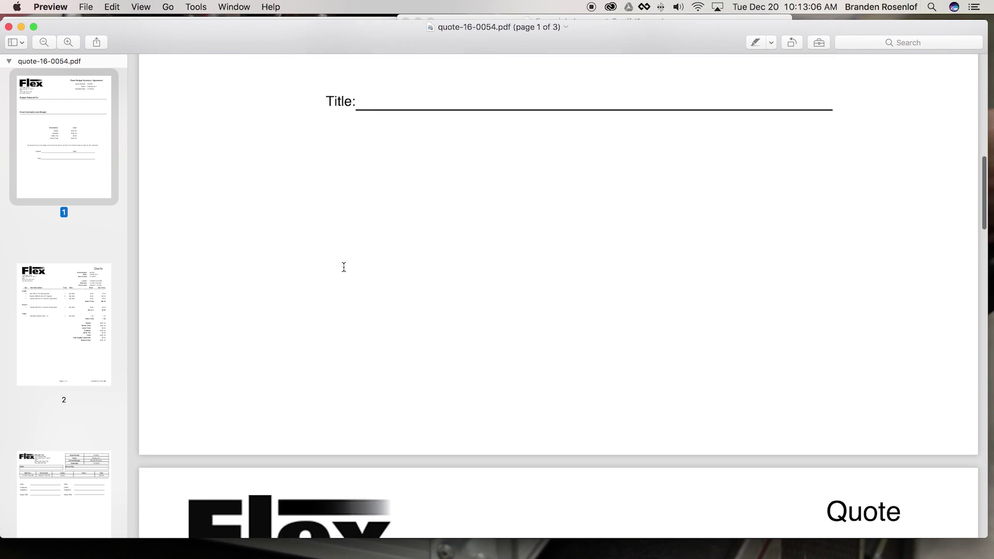
{"action": "scroll", "coordinate": [344, 267], "scroll_direction": "down", "scroll_amount": 4}
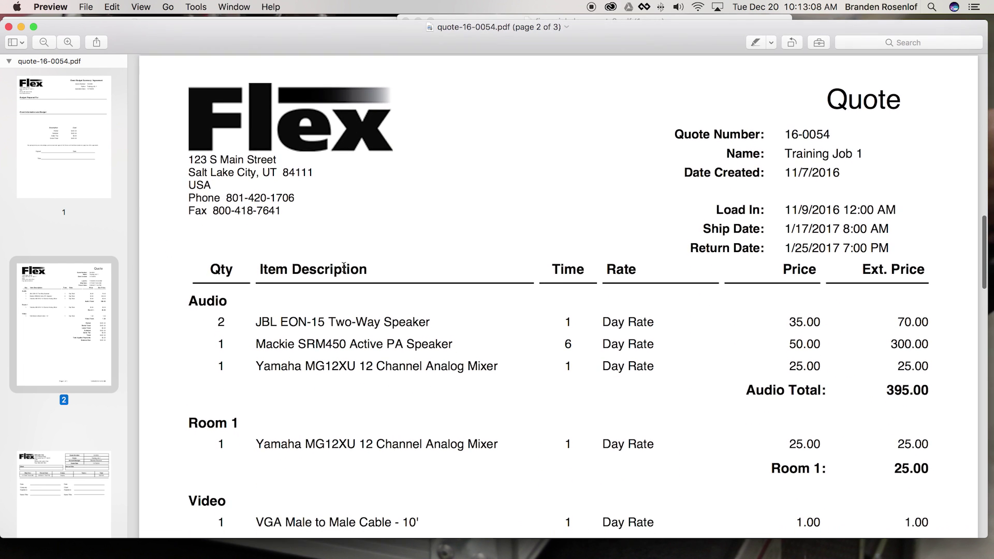
{"action": "scroll", "coordinate": [344, 267], "scroll_direction": "down", "scroll_amount": 15}
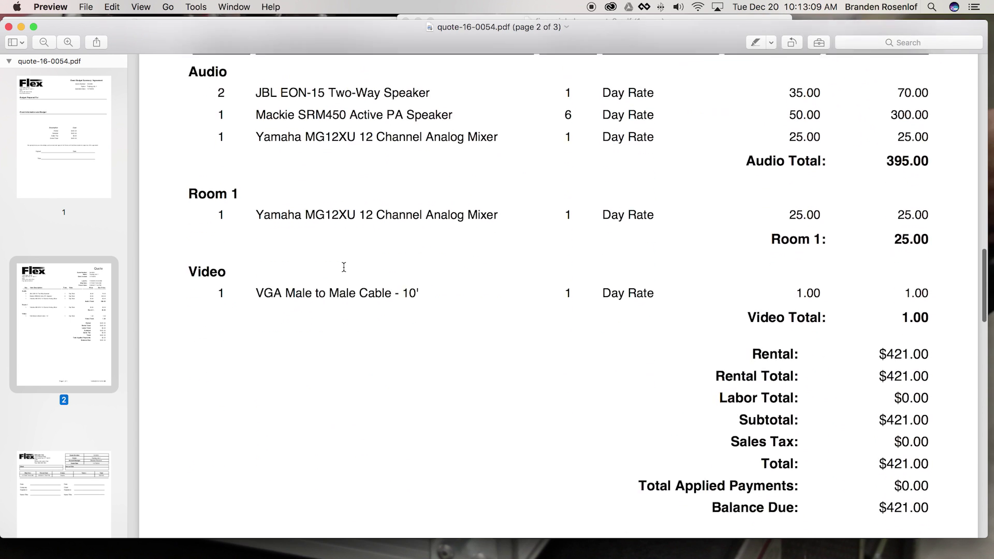
{"action": "scroll", "coordinate": [344, 267], "scroll_direction": "down", "scroll_amount": 20}
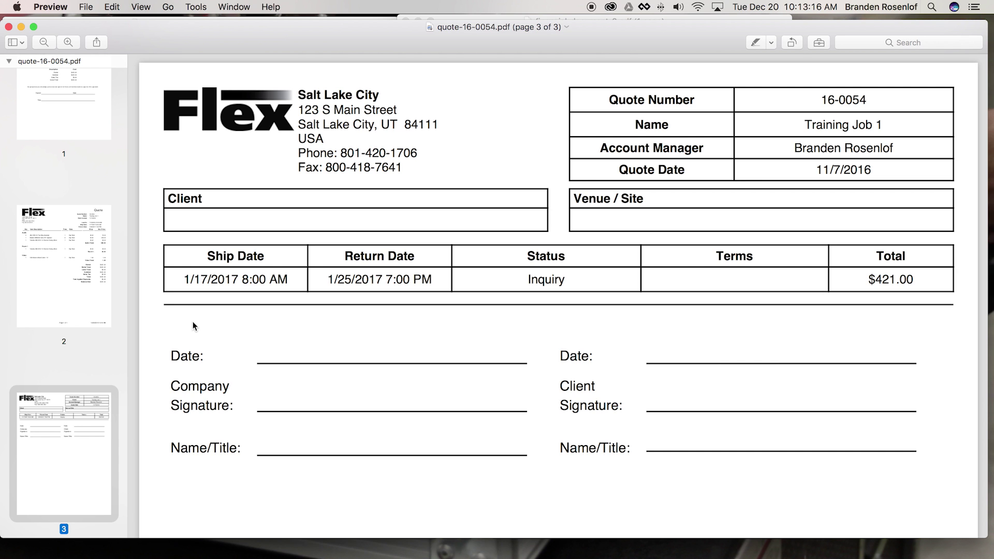
Revisit the priced quote page and check the order of all three pages in the generated PDF.
{"action": "scroll", "coordinate": [218, 238], "scroll_direction": "up", "scroll_amount": 20}
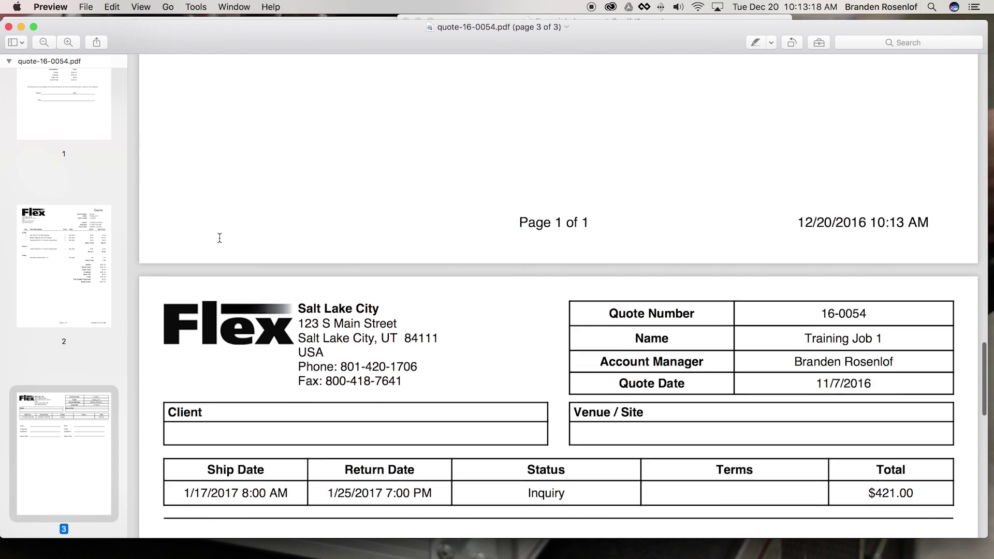
{"action": "scroll", "coordinate": [220, 238], "scroll_direction": "up", "scroll_amount": 10}
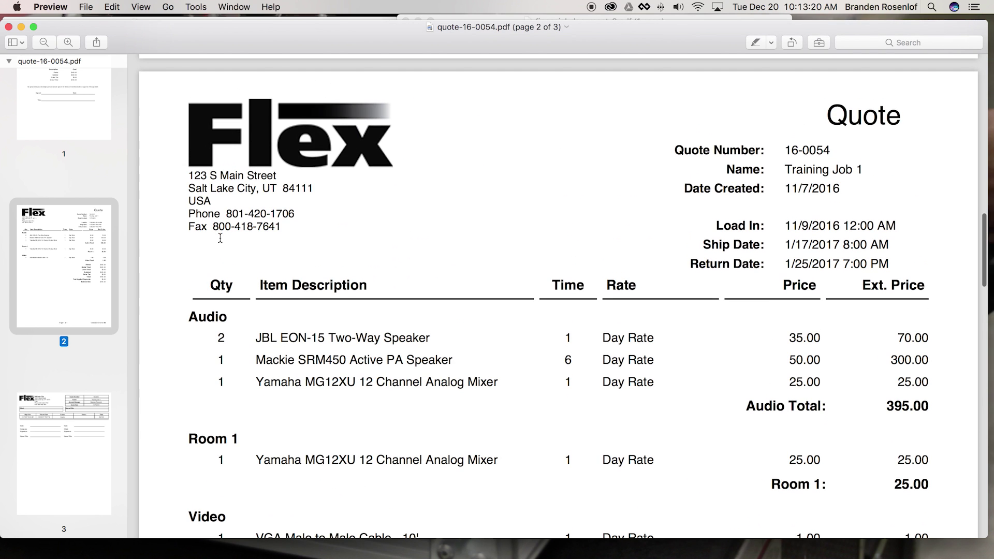
{"action": "scroll", "coordinate": [240, 221], "scroll_direction": "down", "scroll_amount": 20}
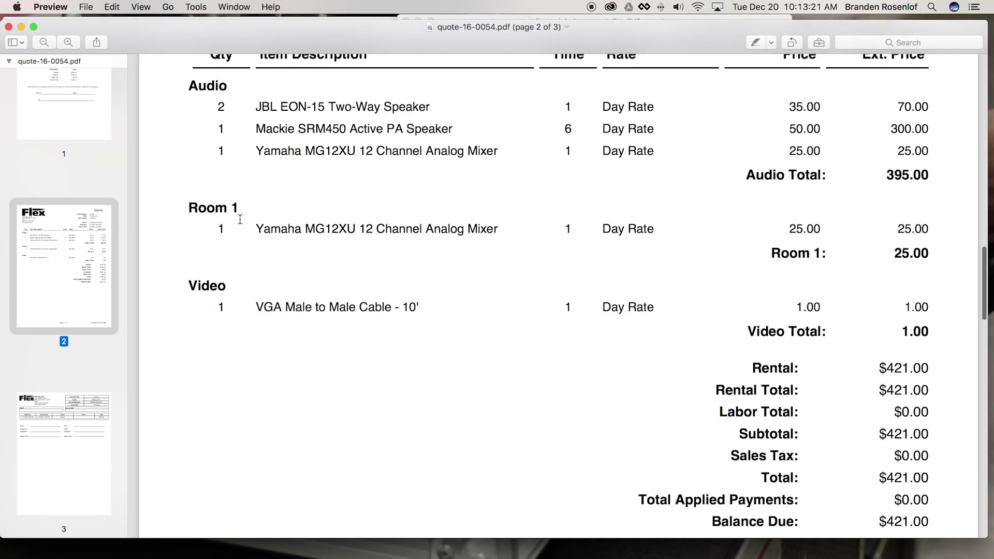
{"action": "scroll", "coordinate": [239, 219], "scroll_direction": "down", "scroll_amount": 8}
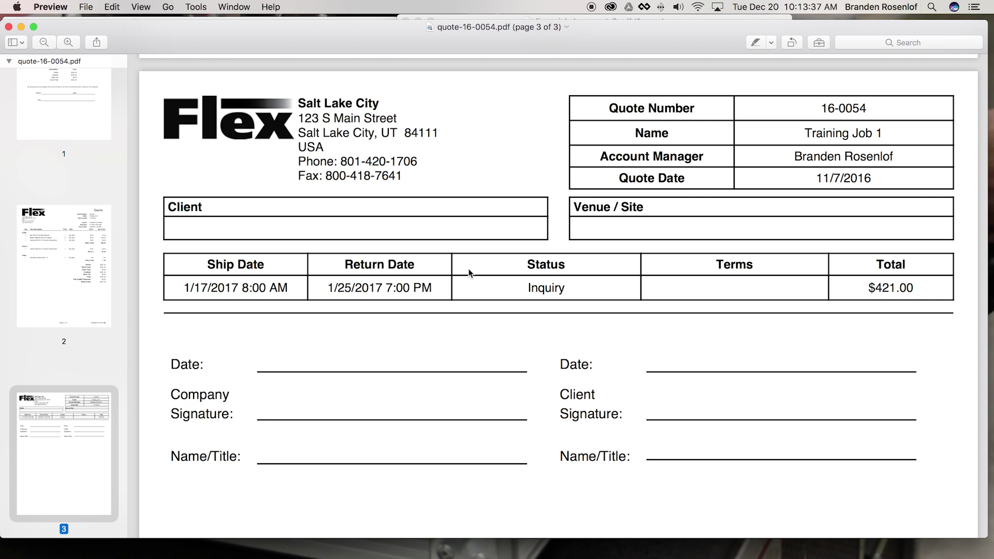
{"action": "scroll", "coordinate": [41, 242], "scroll_direction": "up", "scroll_amount": 2}
{"action": "scroll", "coordinate": [41, 243], "scroll_direction": "up", "scroll_amount": 5}
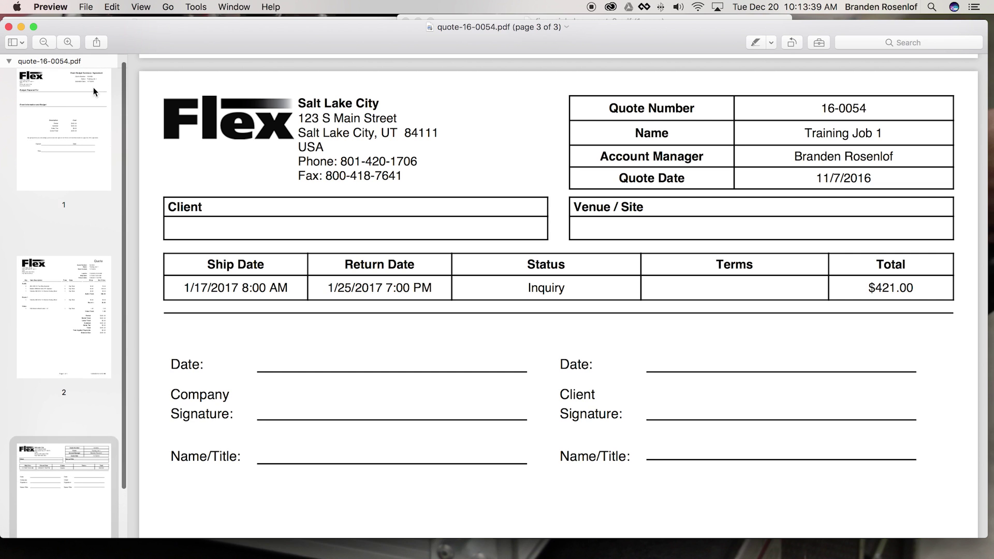
{"action": "left_click", "coordinate": [79, 111]}
{"action": "left_click", "coordinate": [81, 295]}
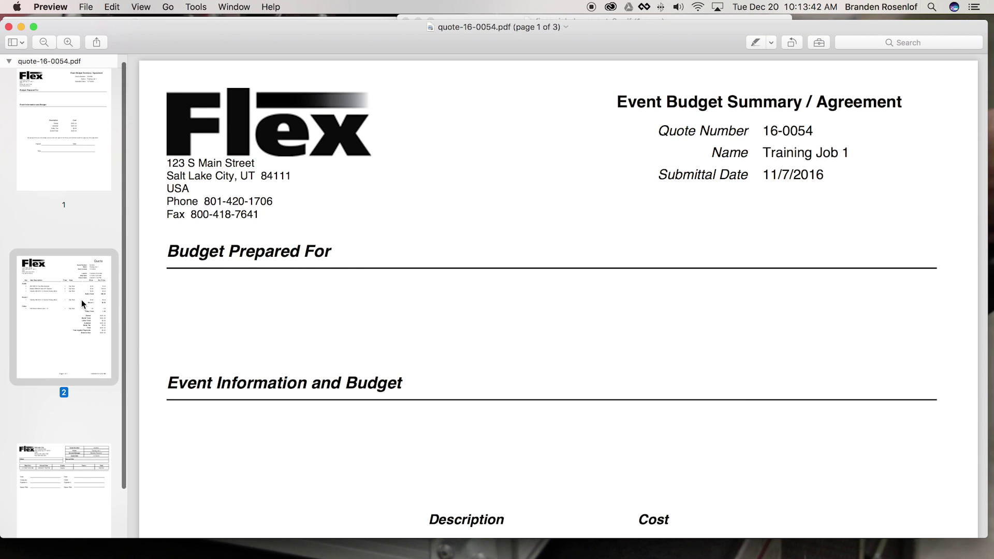
{"action": "left_click", "coordinate": [79, 480]}
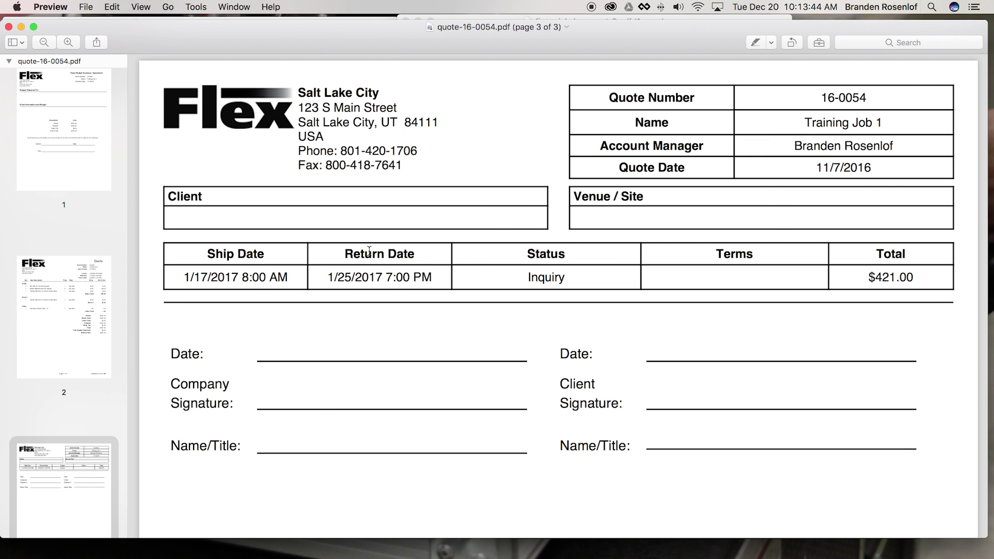
Return to the Quote definition in Flex and examine its default print format and instance level reports.
{"action": "key", "text": "ctrl+Right"}
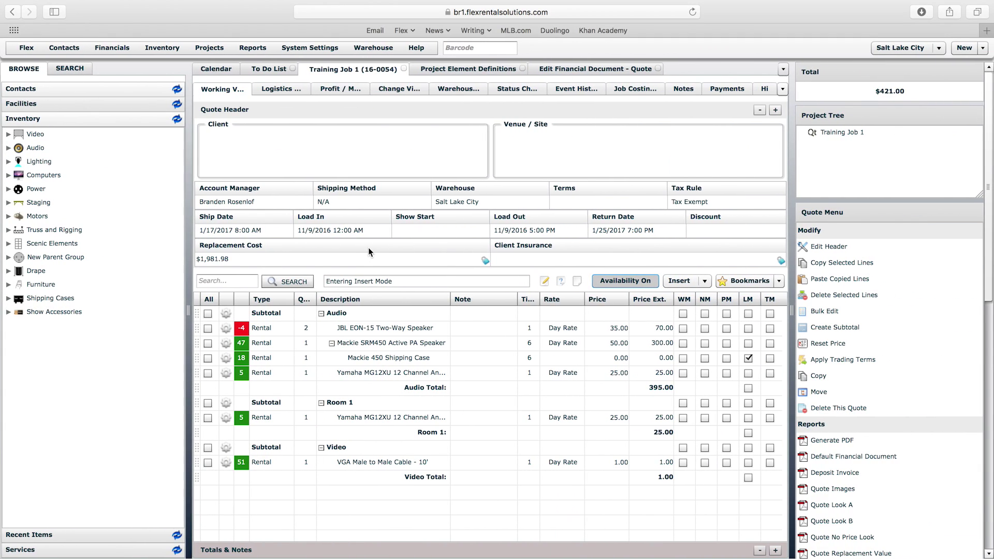
{"action": "left_click", "coordinate": [584, 68]}
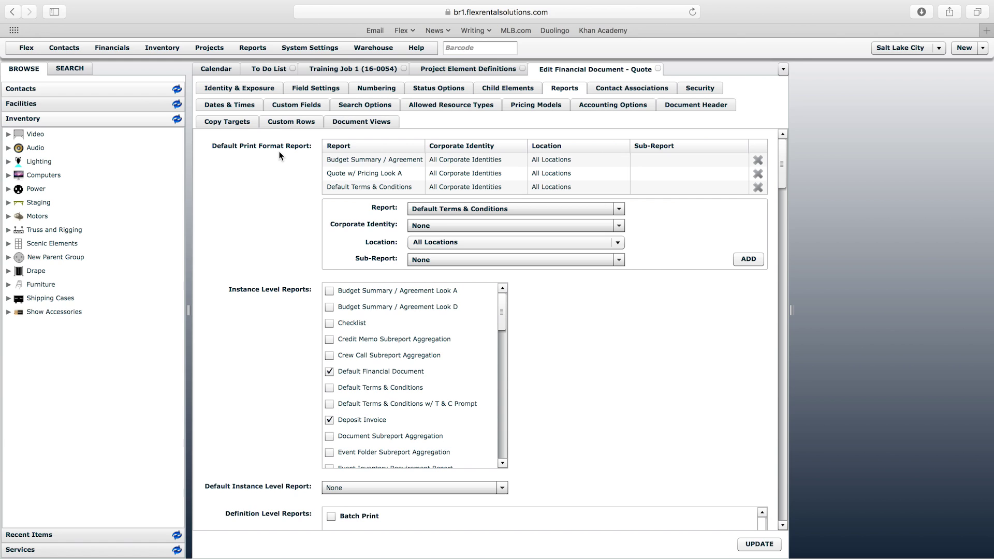
{"action": "left_click", "coordinate": [335, 162]}
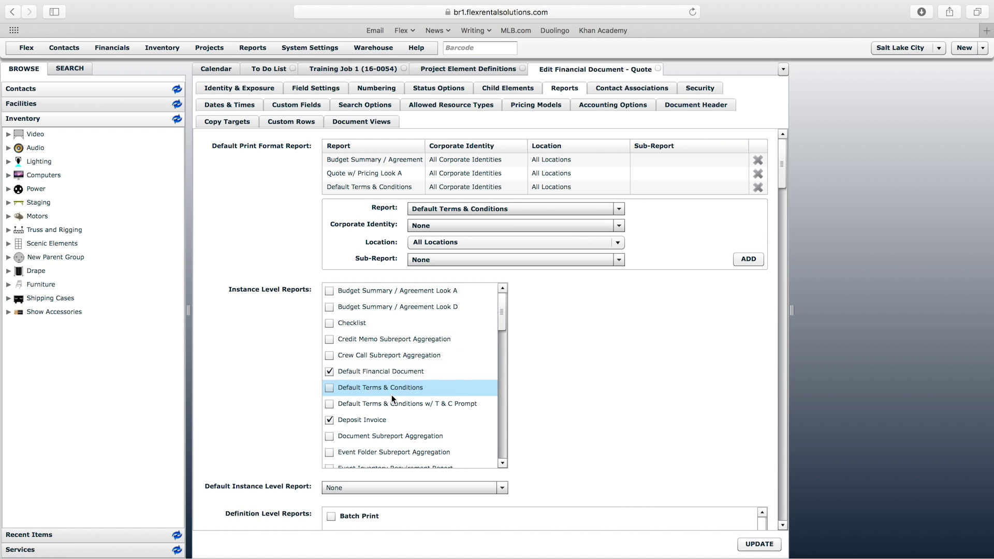
{"action": "left_click_drag", "start_coordinate": [504, 324], "coordinate": [504, 341]}
{"action": "left_click", "coordinate": [243, 325]}
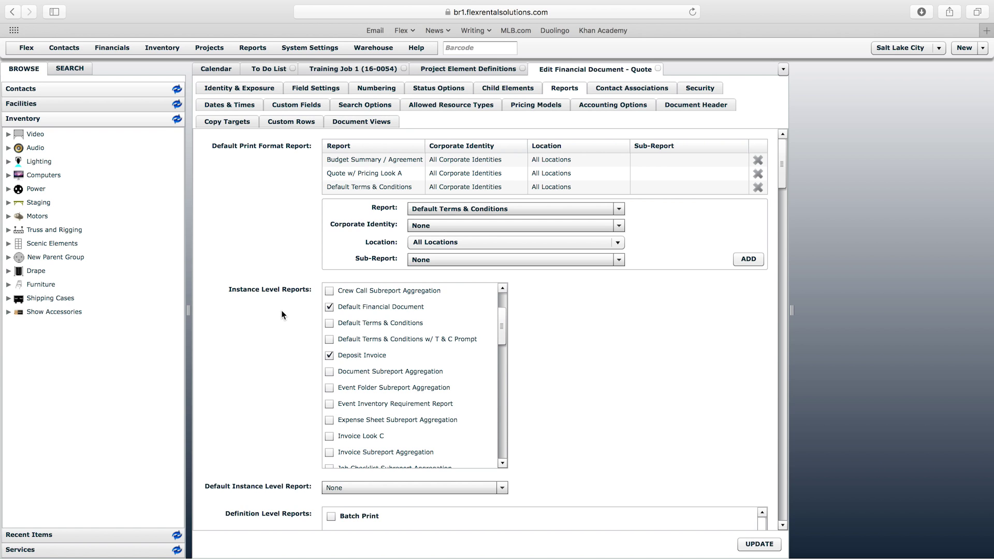
Locate the Static Reports entry in the system settings without opening it.
{"action": "left_click", "coordinate": [291, 50]}
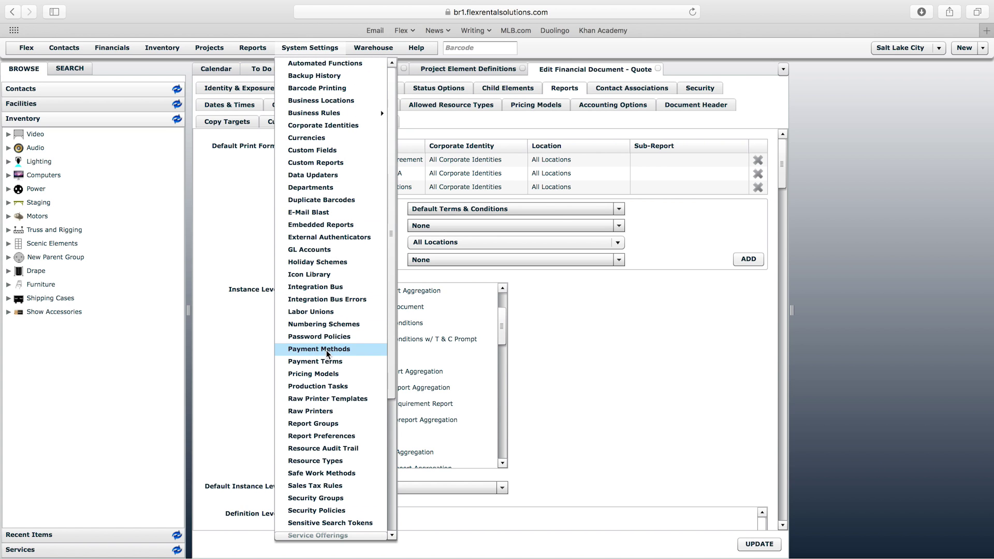
{"action": "left_click", "coordinate": [396, 464]}
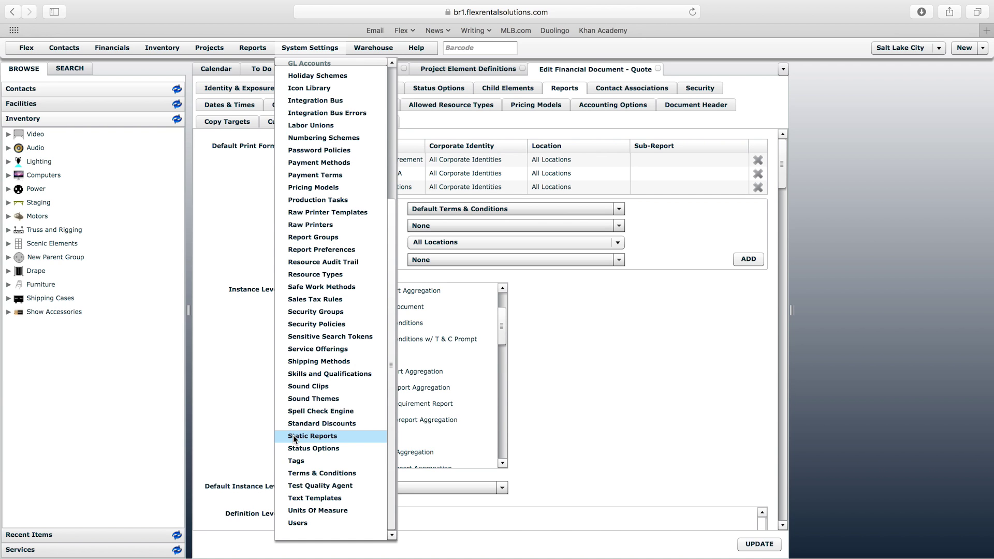
{"action": "left_click", "coordinate": [234, 390]}
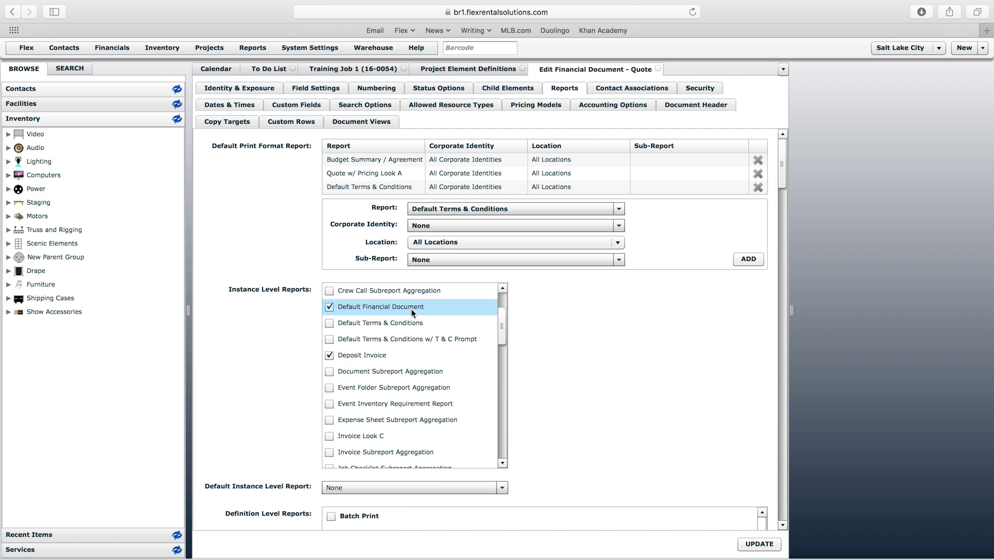
Examine the enabled quote reports in the Quote definition's instance level list and compare them with the Training Job 1 reports.
{"action": "left_click_drag", "start_coordinate": [504, 315], "coordinate": [506, 319]}
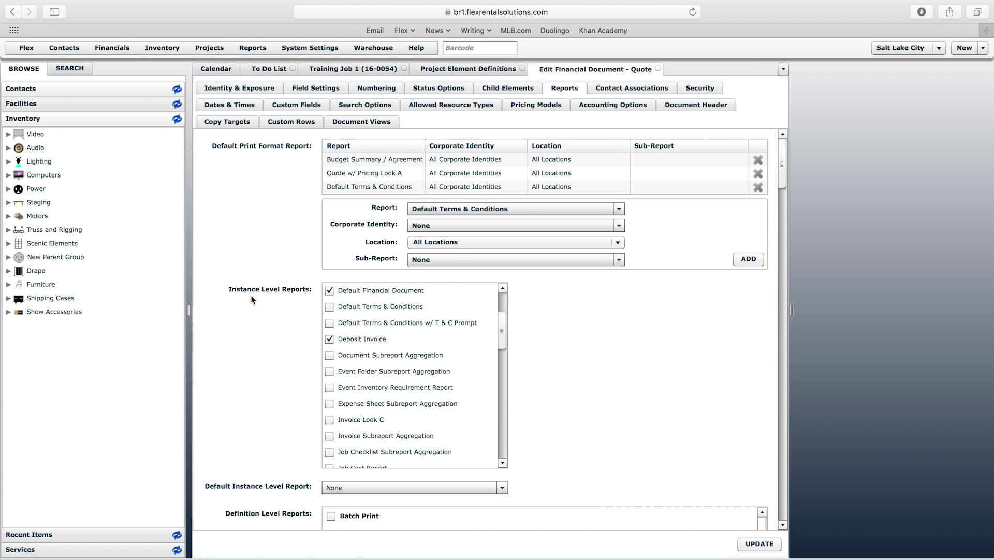
{"action": "left_click_drag", "start_coordinate": [502, 335], "coordinate": [501, 395]}
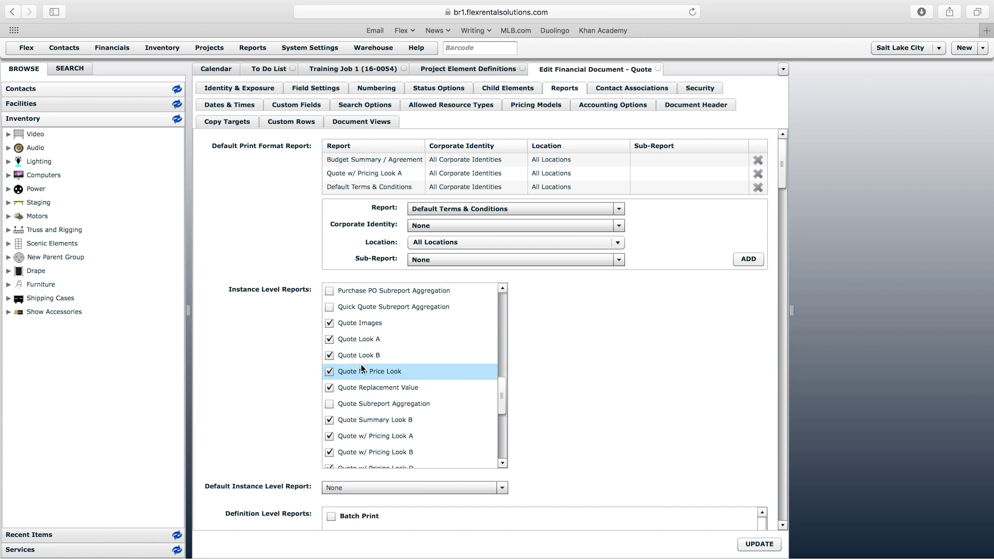
{"action": "left_click", "coordinate": [373, 68]}
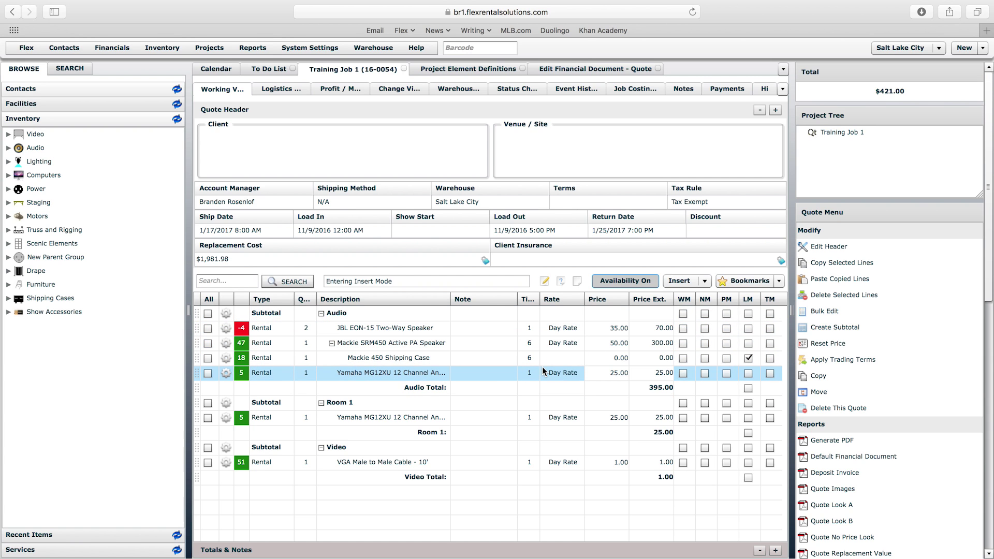
{"action": "left_click", "coordinate": [562, 70]}
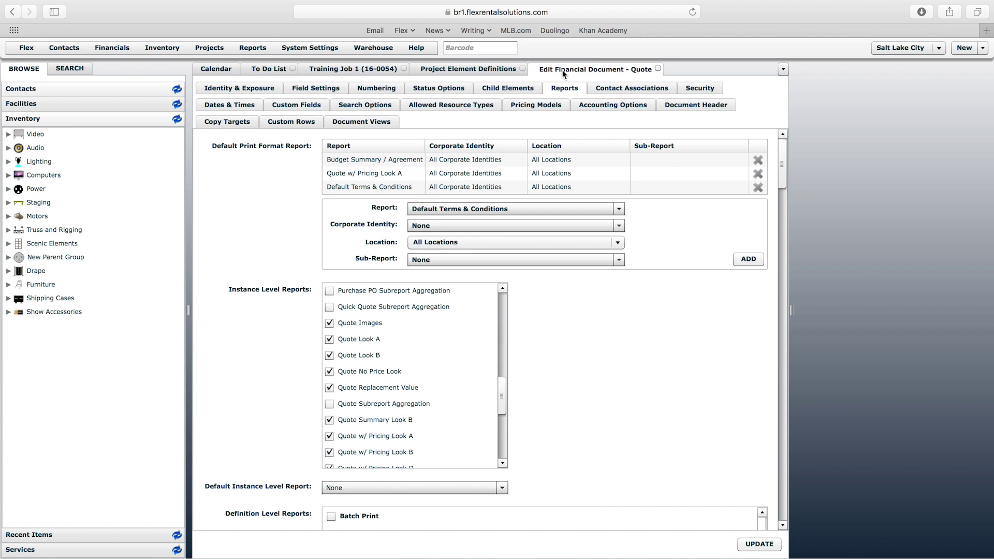
{"action": "left_click_drag", "start_coordinate": [501, 396], "coordinate": [504, 409]}
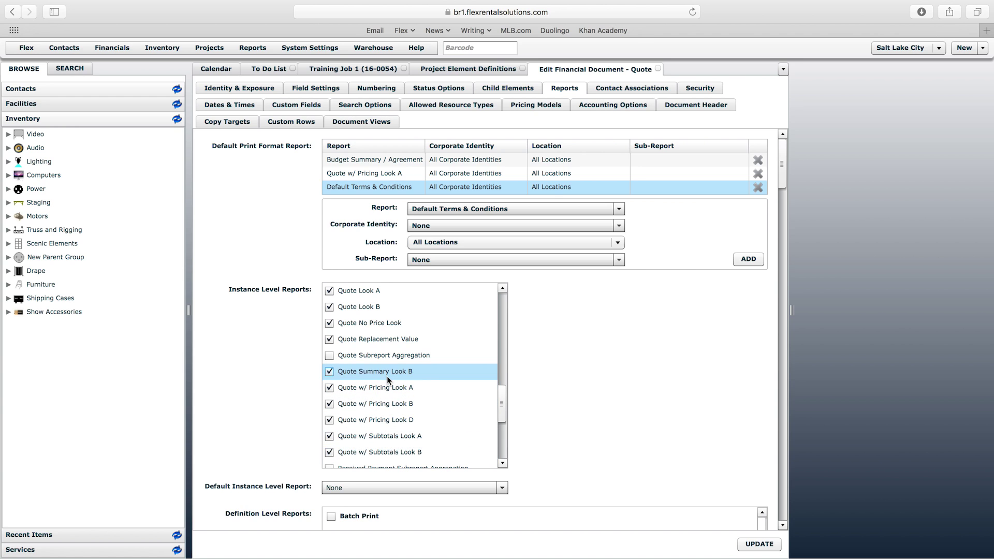
{"action": "scroll", "coordinate": [386, 376], "scroll_direction": "down", "scroll_amount": 3}
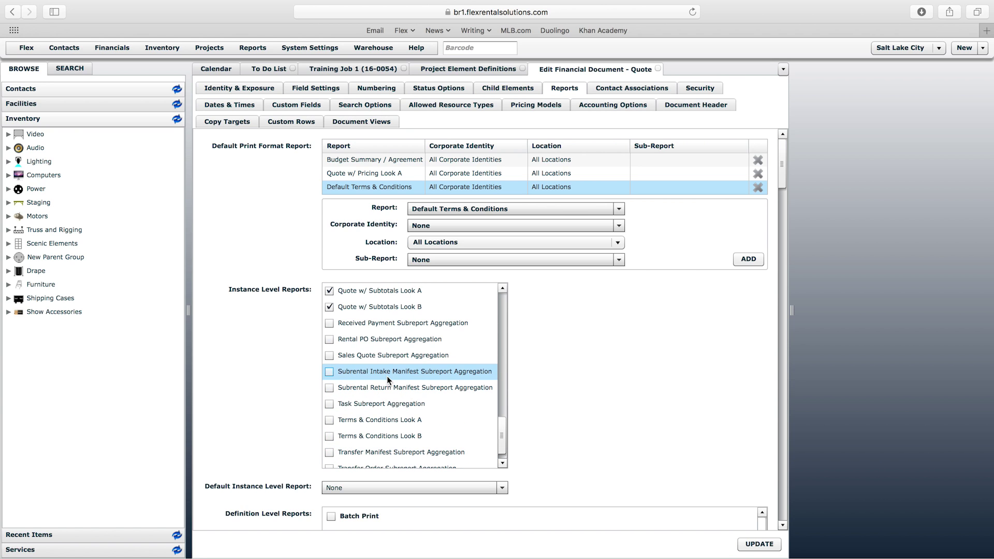
{"action": "left_click_drag", "start_coordinate": [502, 448], "coordinate": [543, 402]}
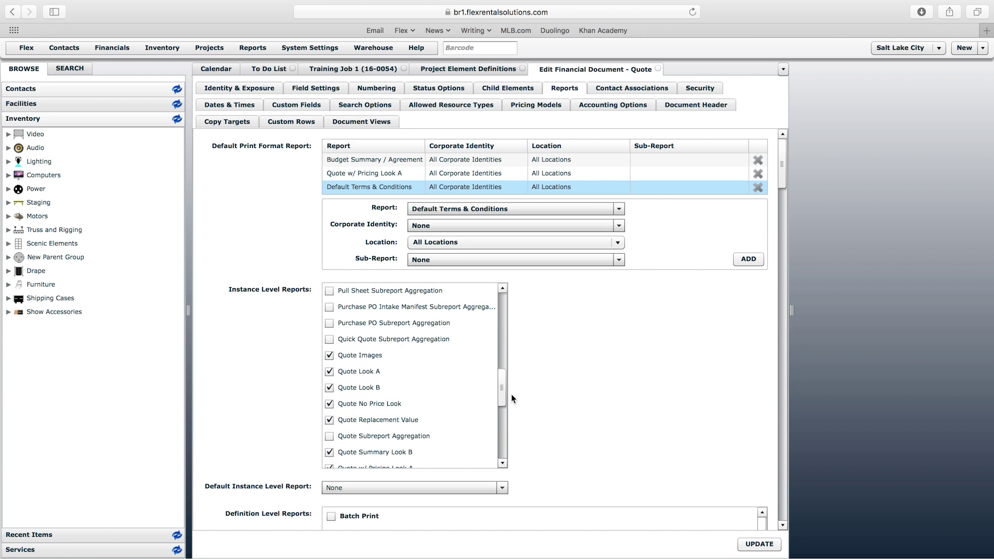
{"action": "left_click_drag", "start_coordinate": [503, 397], "coordinate": [501, 412]}
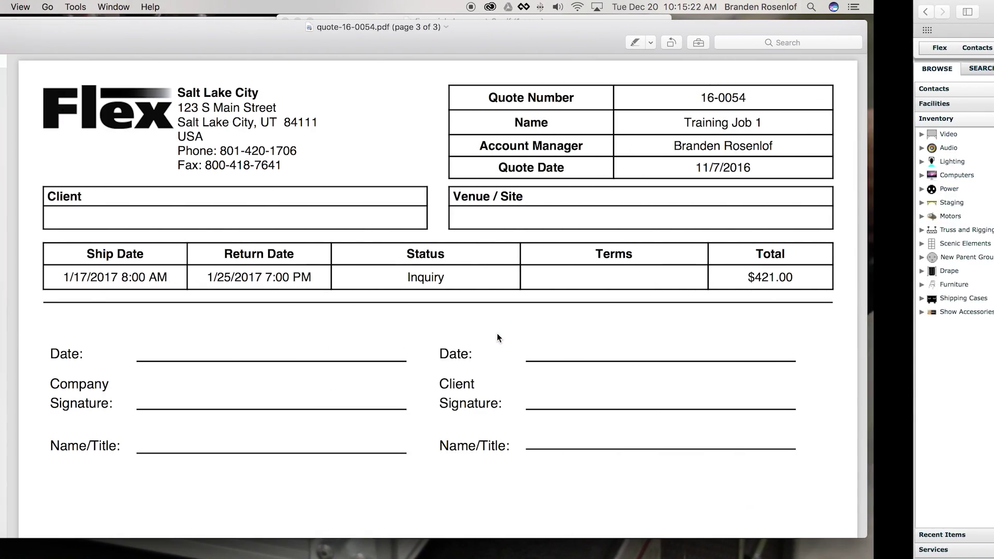
Switch to Preview to inspect the quote details in financial-document-2.pdf, and return to Default Financial Document in Flex's instance level reports list.
{"action": "left_click_drag", "start_coordinate": [425, 48], "coordinate": [442, 205]}
{"action": "left_click", "coordinate": [568, 101]}
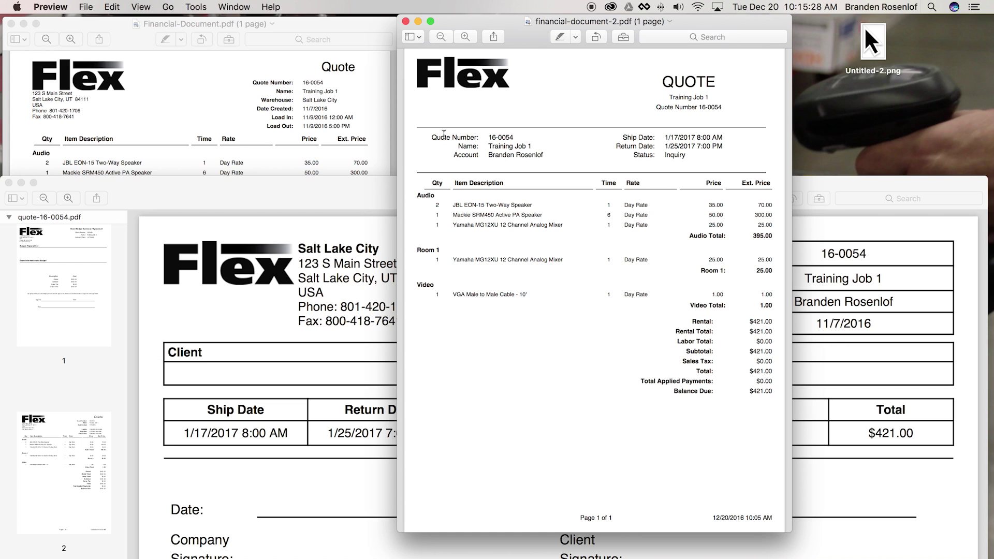
{"action": "left_click_drag", "start_coordinate": [488, 137], "coordinate": [550, 156]}
{"action": "left_click", "coordinate": [547, 163]}
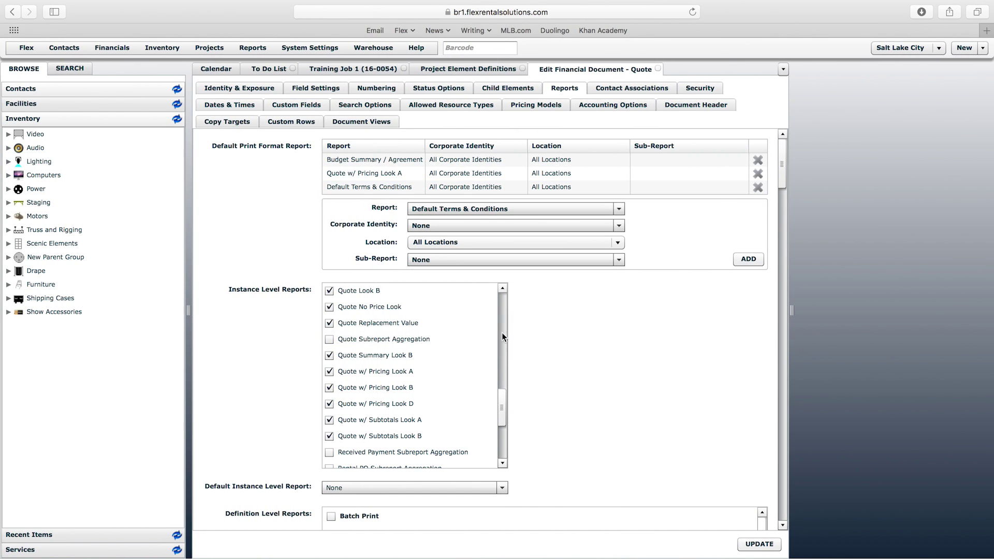
{"action": "scroll", "coordinate": [504, 326], "scroll_direction": "up", "scroll_amount": 10}
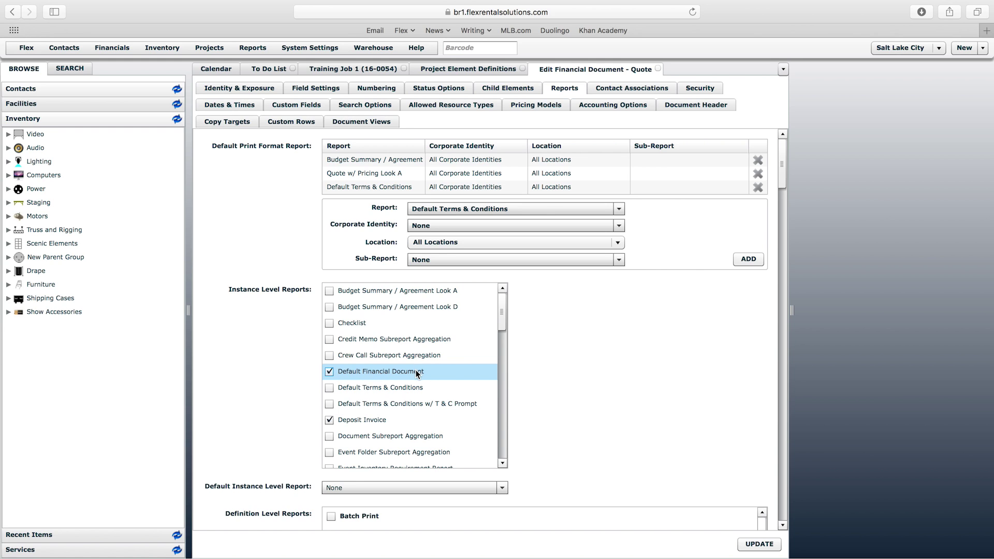
Generate the Default Financial Document report for Training Job 1 as a PDF.
{"action": "left_click", "coordinate": [371, 71]}
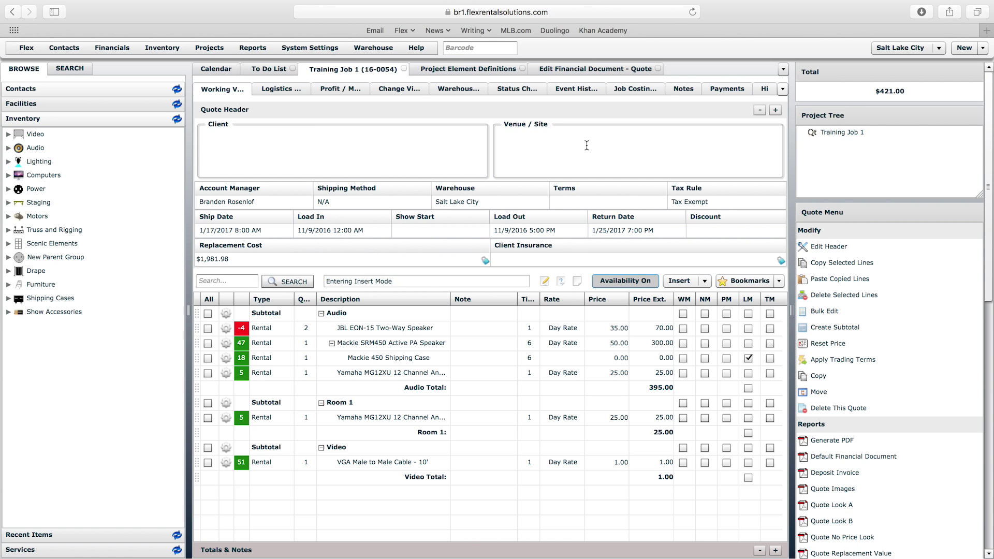
{"action": "left_click_drag", "start_coordinate": [989, 251], "coordinate": [992, 317]}
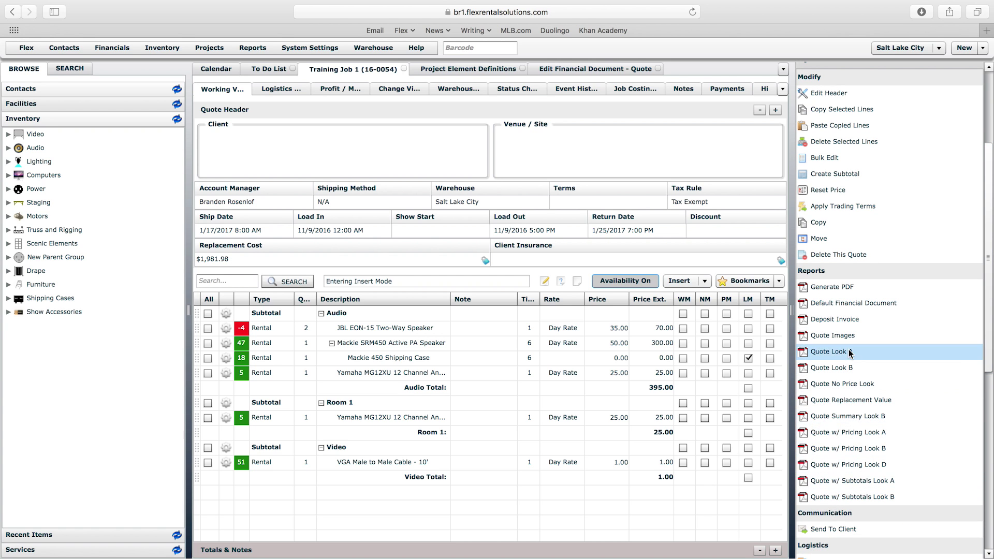
{"action": "left_click", "coordinate": [861, 303]}
{"action": "left_click", "coordinate": [668, 344]}
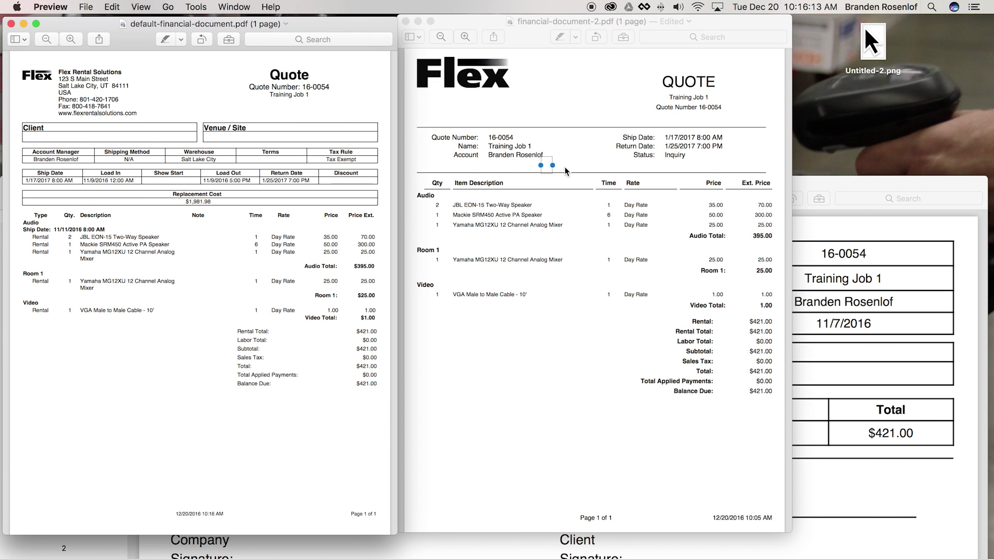
Arrange financial-document-2.pdf and default-financial-document.pdf side by side in Preview and widen both windows.
{"action": "left_click_drag", "start_coordinate": [559, 16], "coordinate": [762, 14]}
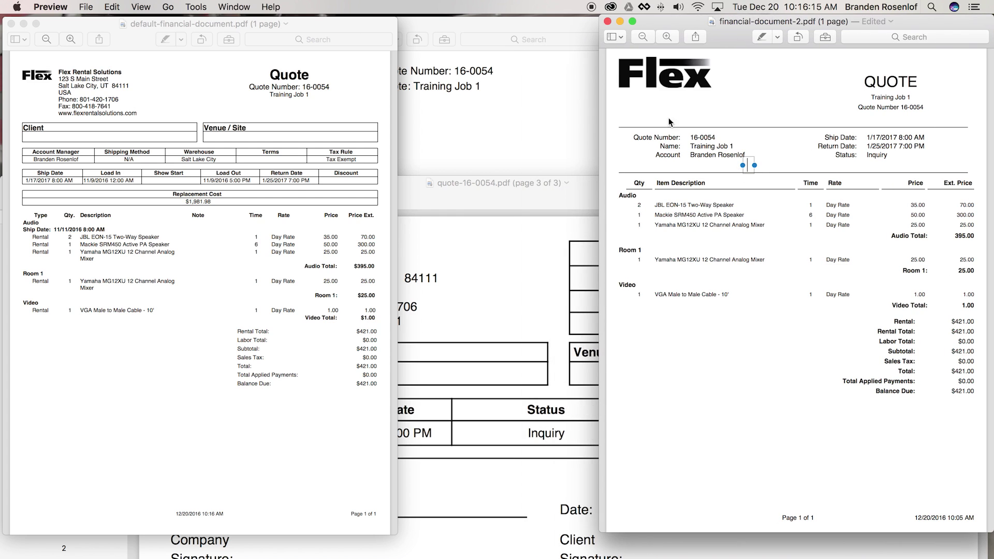
{"action": "left_click", "coordinate": [710, 73]}
{"action": "left_click_drag", "start_coordinate": [600, 171], "coordinate": [522, 176]}
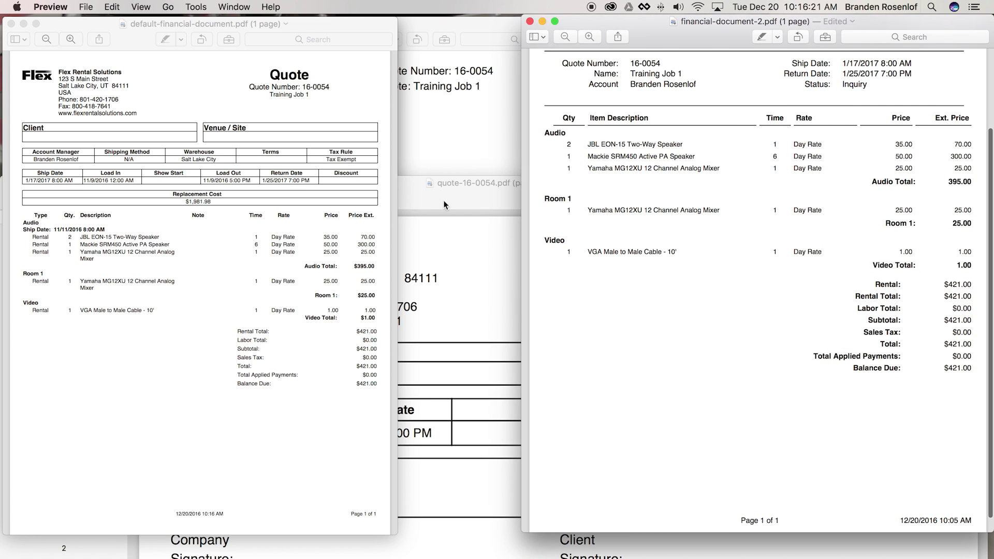
{"action": "left_click", "coordinate": [392, 190]}
{"action": "left_click_drag", "start_coordinate": [398, 191], "coordinate": [499, 191]}
Compare the header fields, line items and totals of default-financial-document.pdf with those of financial-document-2.pdf, then switch back to Flex.
{"action": "scroll", "coordinate": [392, 202], "scroll_direction": "up", "scroll_amount": 5}
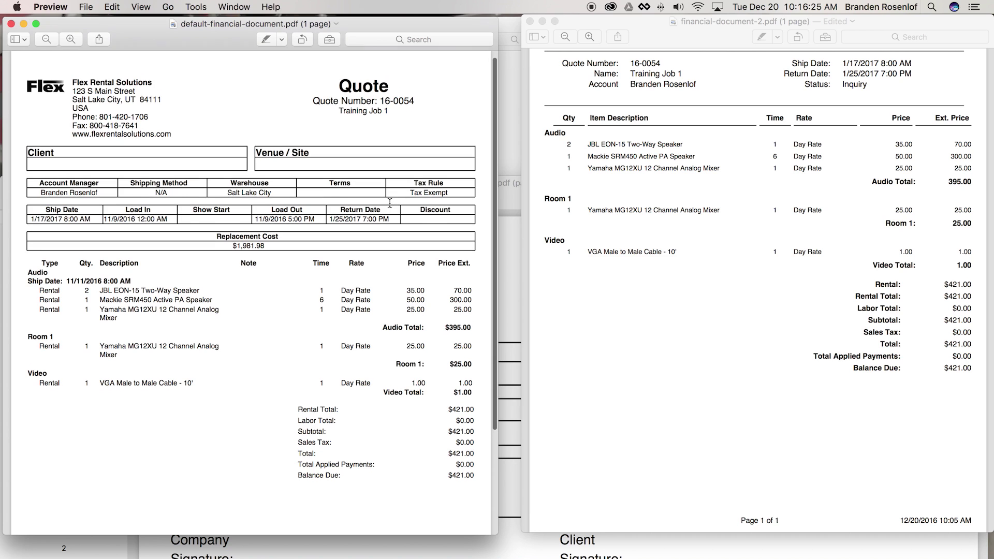
{"action": "scroll", "coordinate": [390, 202], "scroll_direction": "up", "scroll_amount": 1}
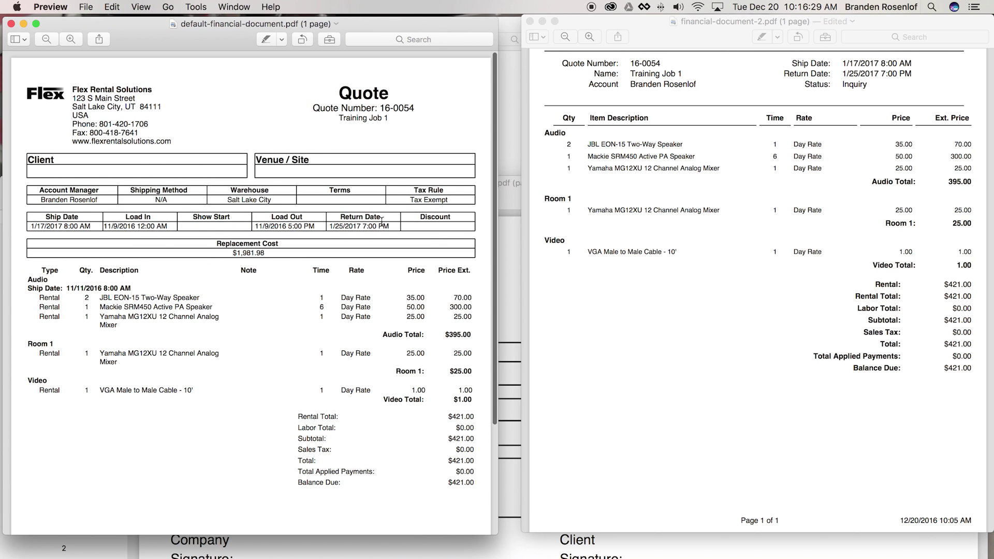
{"action": "scroll", "coordinate": [162, 277], "scroll_direction": "down", "scroll_amount": 3}
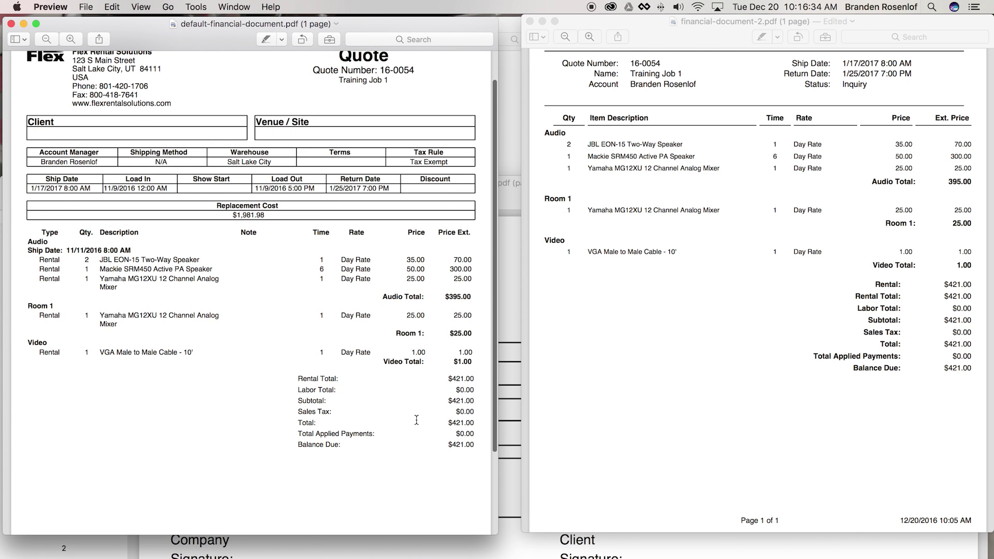
{"action": "scroll", "coordinate": [402, 276], "scroll_direction": "up", "scroll_amount": 3}
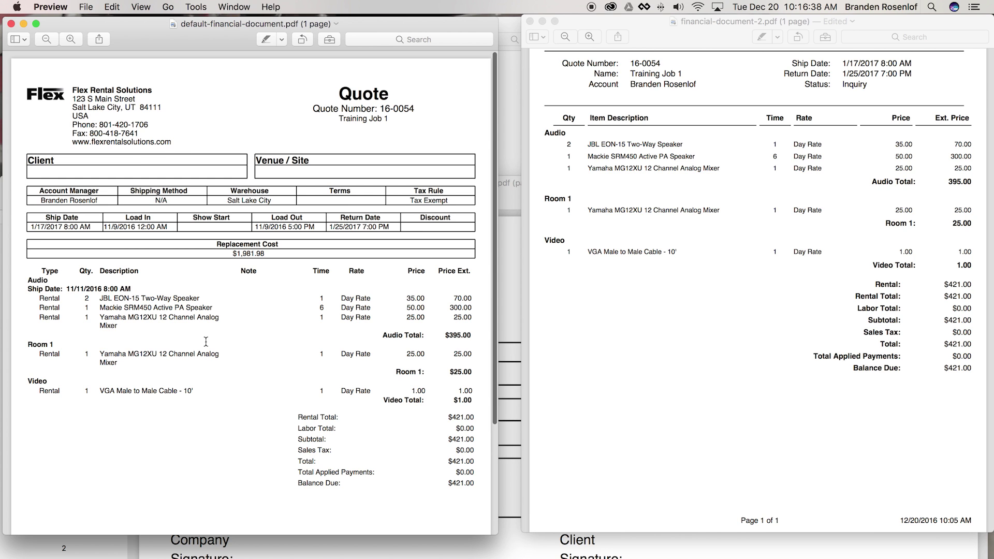
{"action": "scroll", "coordinate": [868, 270], "scroll_direction": "up", "scroll_amount": 4}
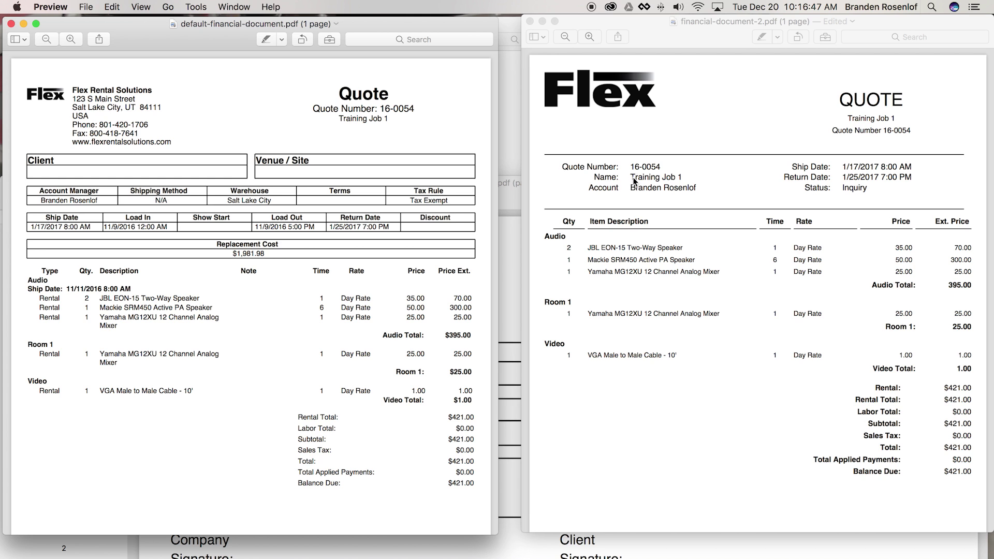
{"action": "key", "text": "ctrl+Right"}
{"action": "left_click", "coordinate": [108, 209]}
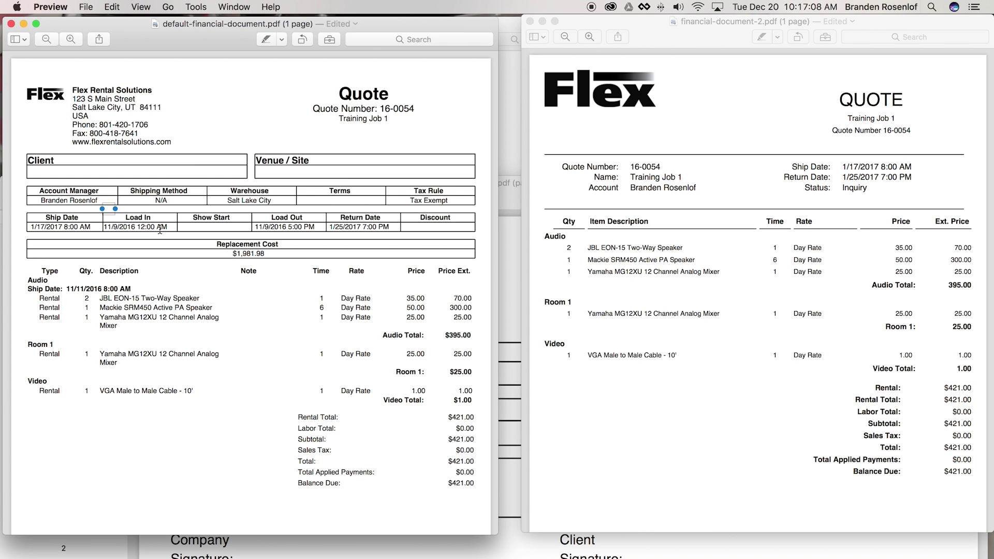
{"action": "left_click", "coordinate": [153, 131]}
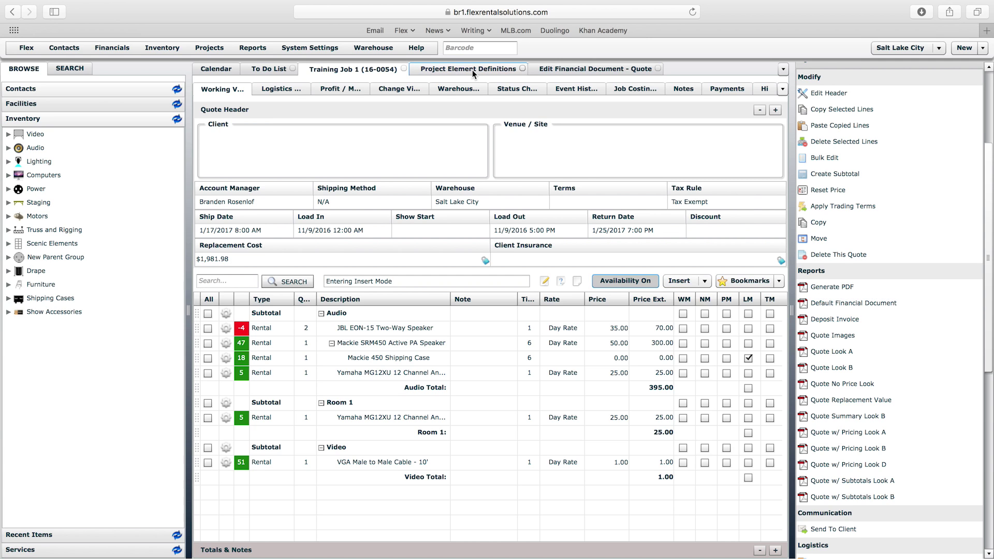
Open the Quote definition from the project element definitions and show its document views.
{"action": "left_click", "coordinate": [209, 48]}
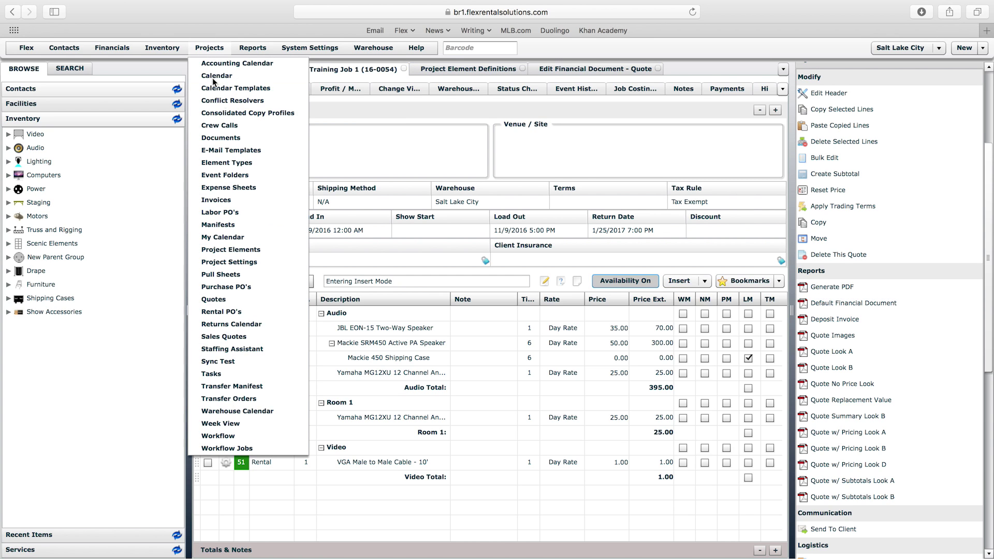
{"action": "left_click", "coordinate": [248, 249]}
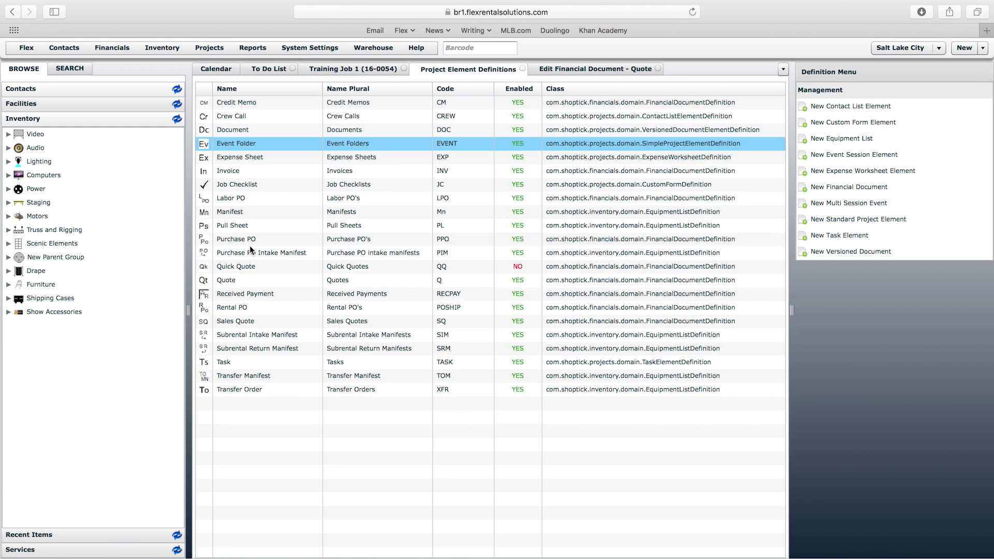
{"action": "double_click", "coordinate": [226, 282]}
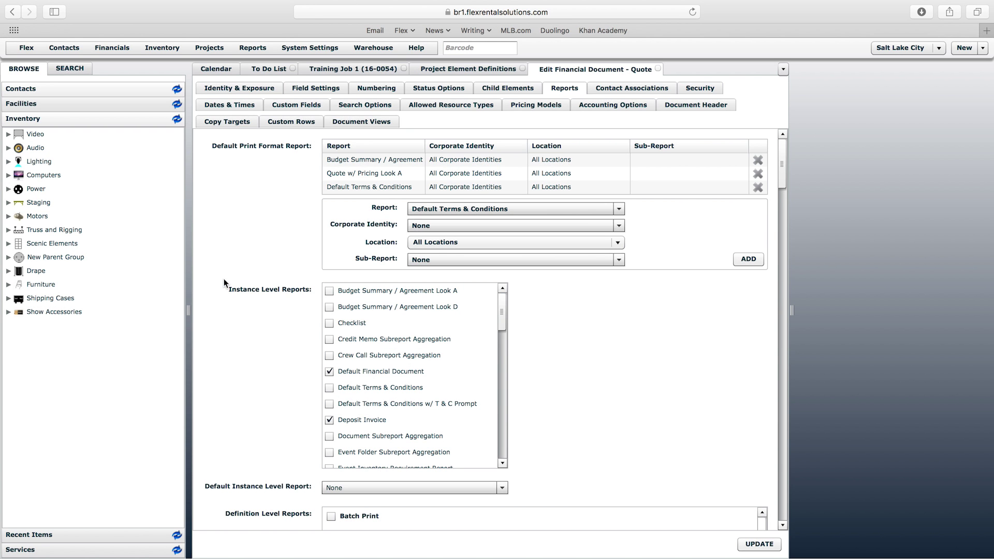
{"action": "left_click", "coordinate": [360, 123]}
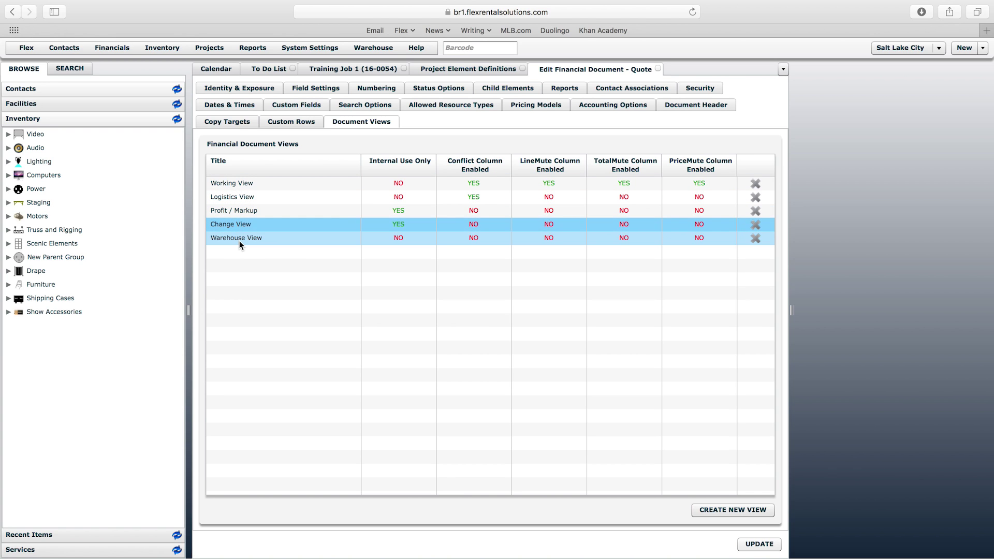
Inspect the Logistics and Profit / Markup views of Training Job 1 and return to its Working View.
{"action": "left_click", "coordinate": [341, 69]}
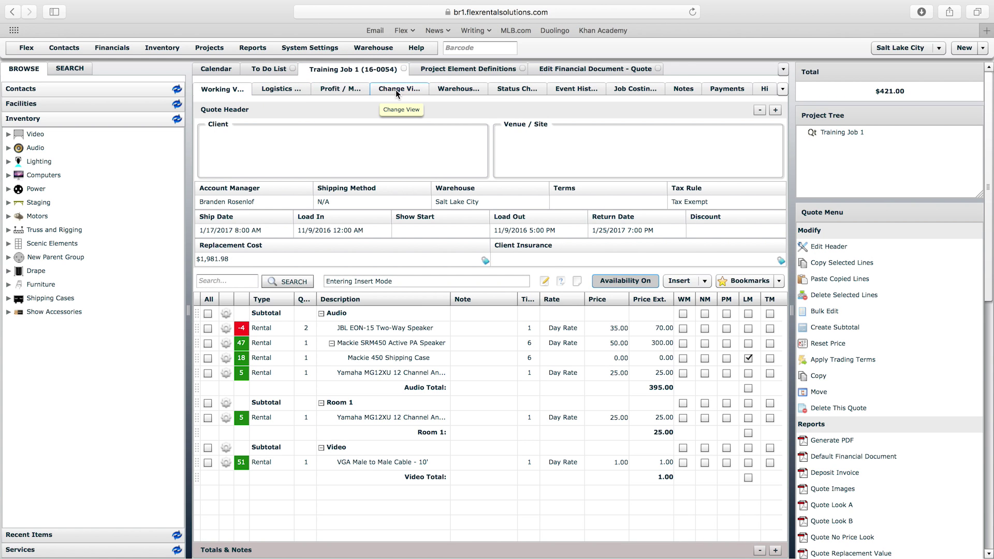
{"action": "left_click", "coordinate": [290, 89]}
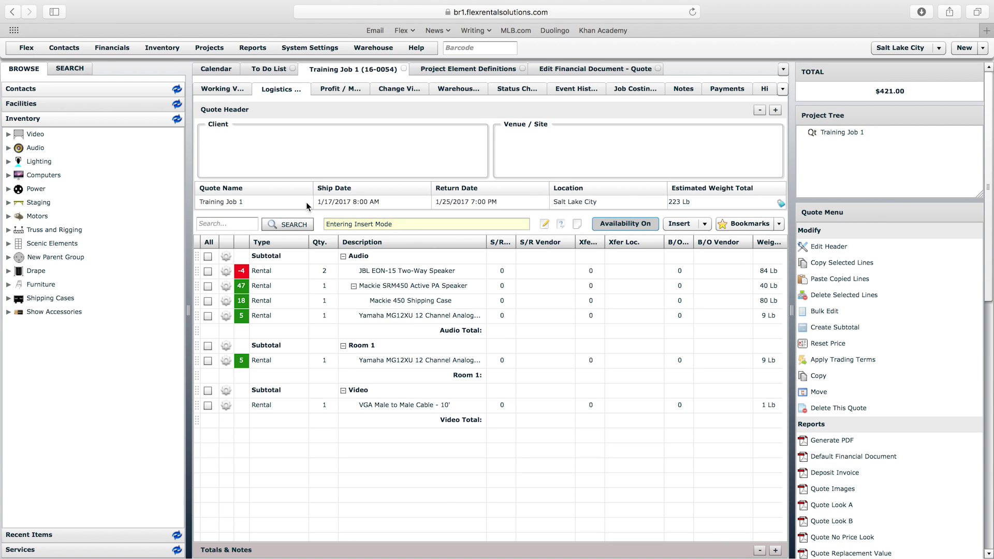
{"action": "left_click", "coordinate": [343, 88]}
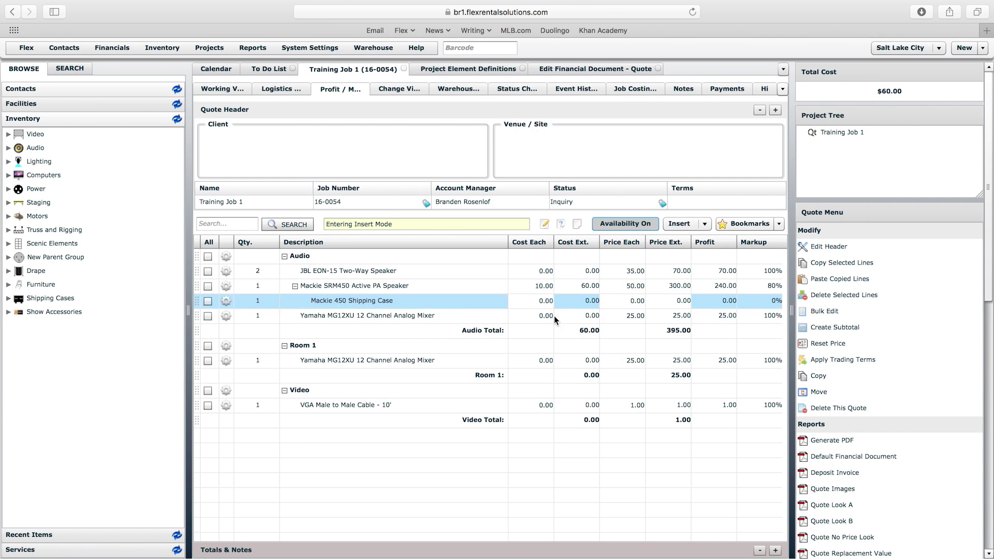
{"action": "left_click", "coordinate": [228, 89]}
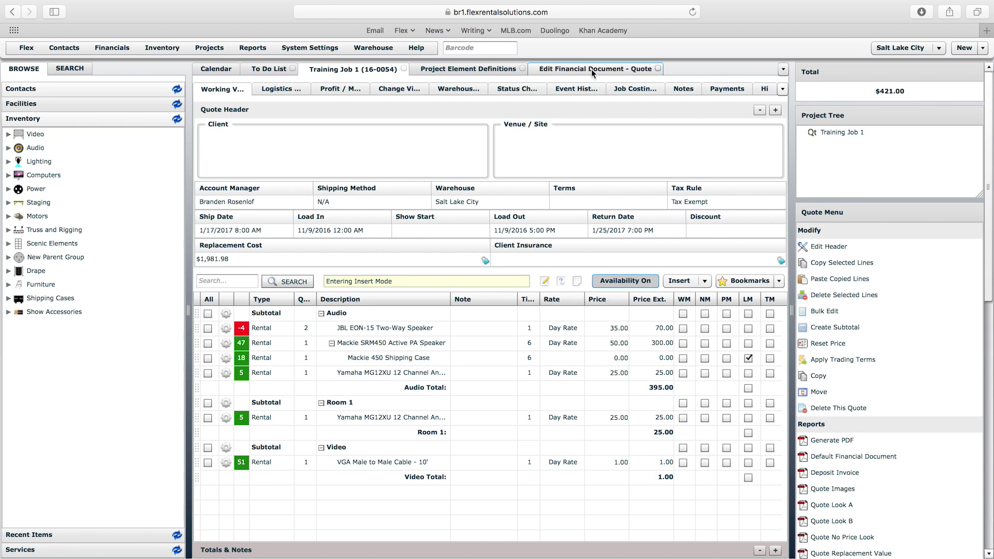
Return to the Quote definition and examine the Working, Logistics and Profit / Markup entries in its document view list.
{"action": "left_click", "coordinate": [592, 69]}
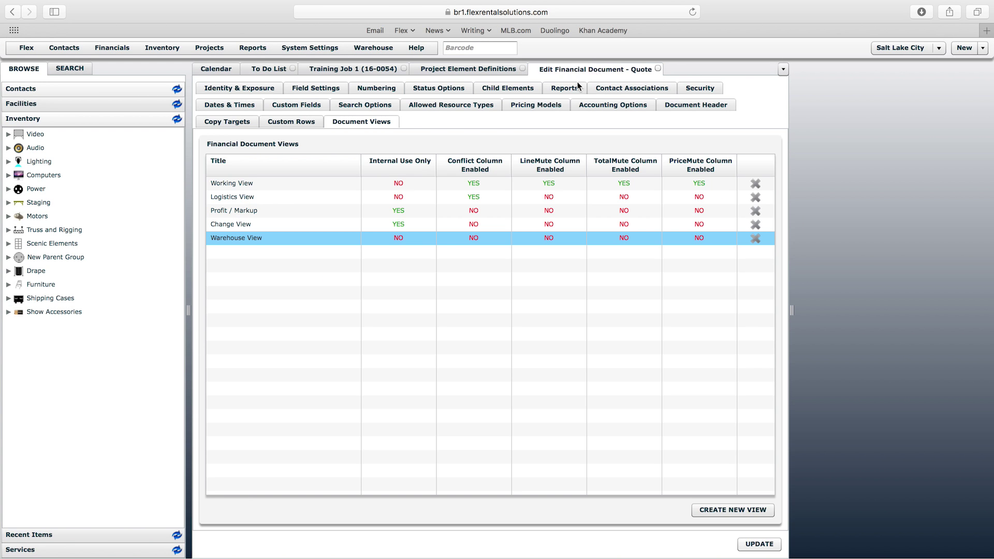
{"action": "left_click", "coordinate": [228, 184]}
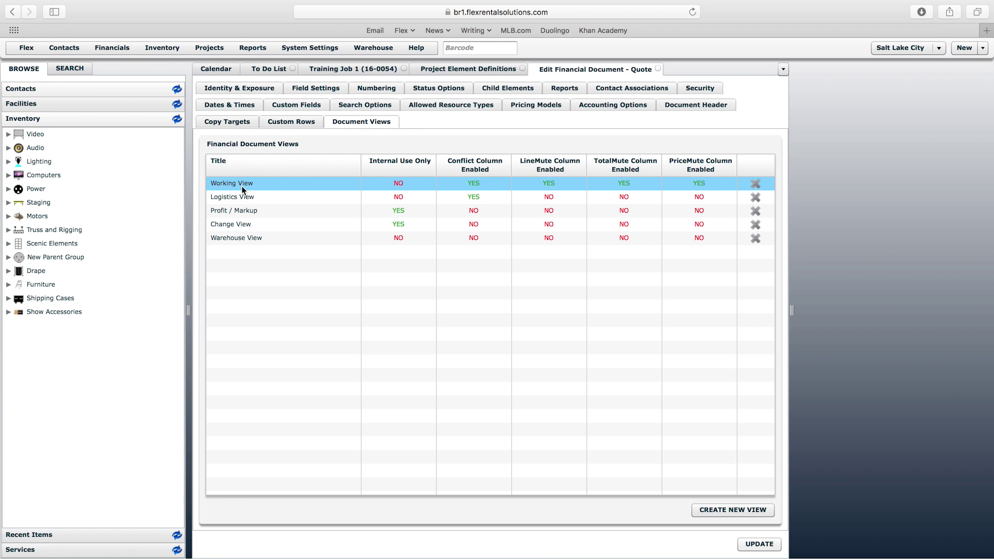
{"action": "left_click", "coordinate": [231, 197]}
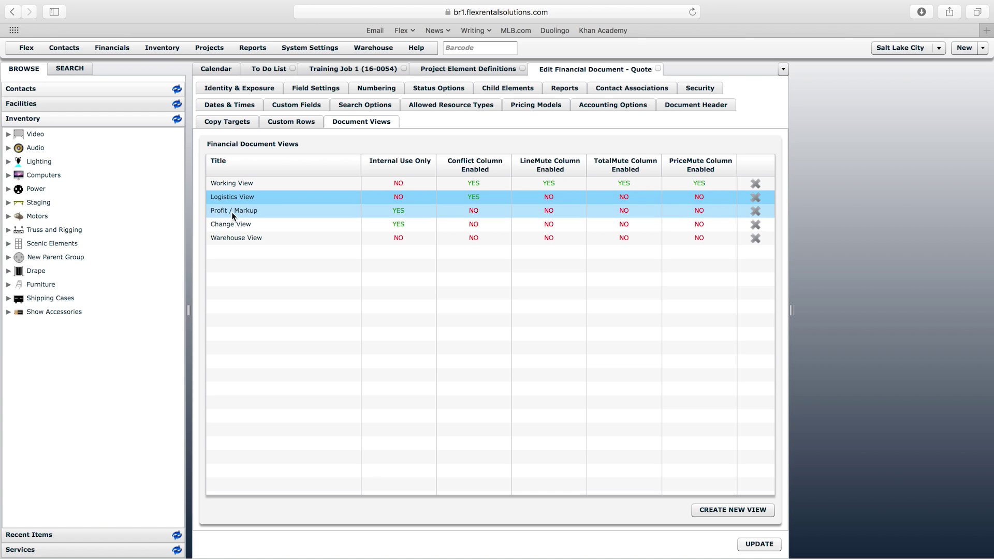
{"action": "left_click", "coordinate": [231, 211]}
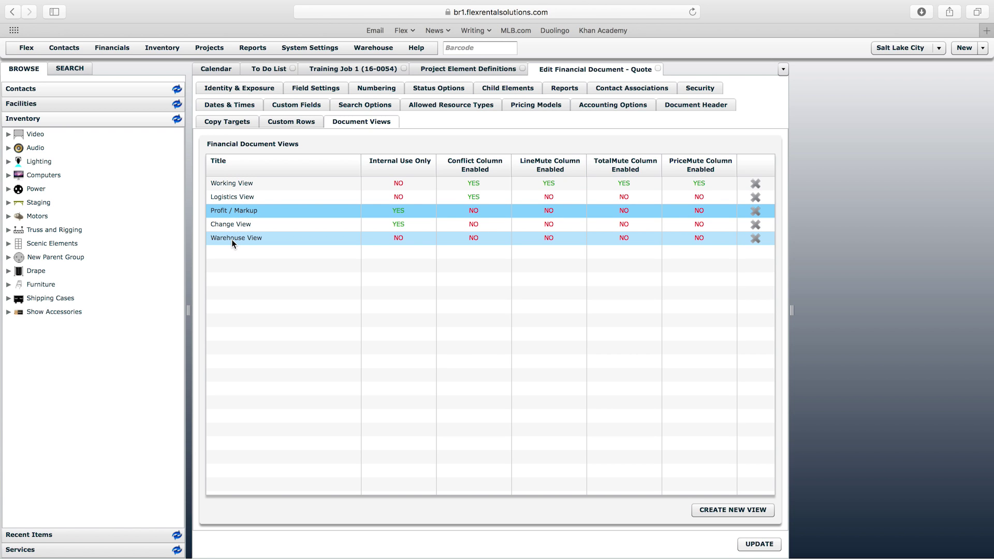
Remove the Replacement Cost and Client Insurance fields from the Working View's header block columns and save the view.
{"action": "double_click", "coordinate": [227, 186]}
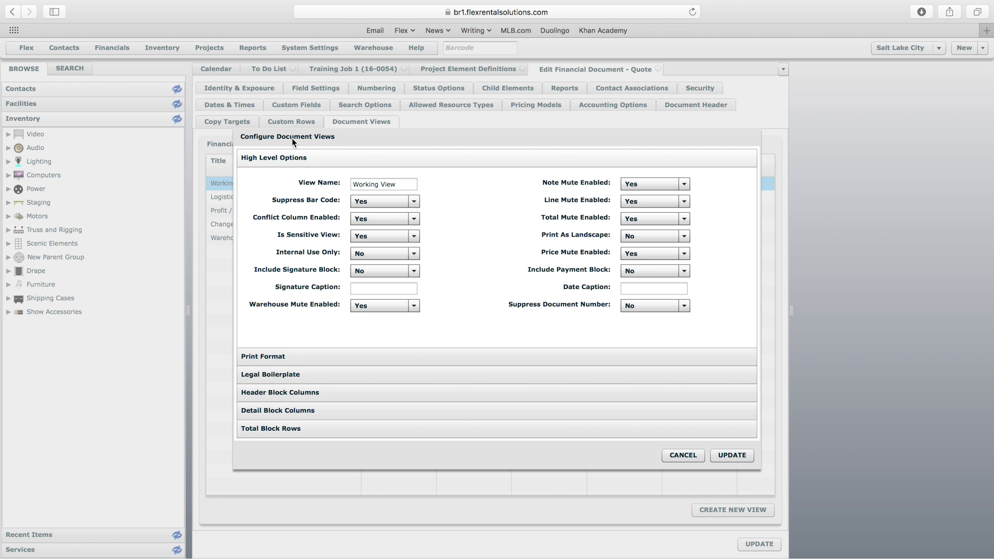
{"action": "left_click", "coordinate": [324, 392]}
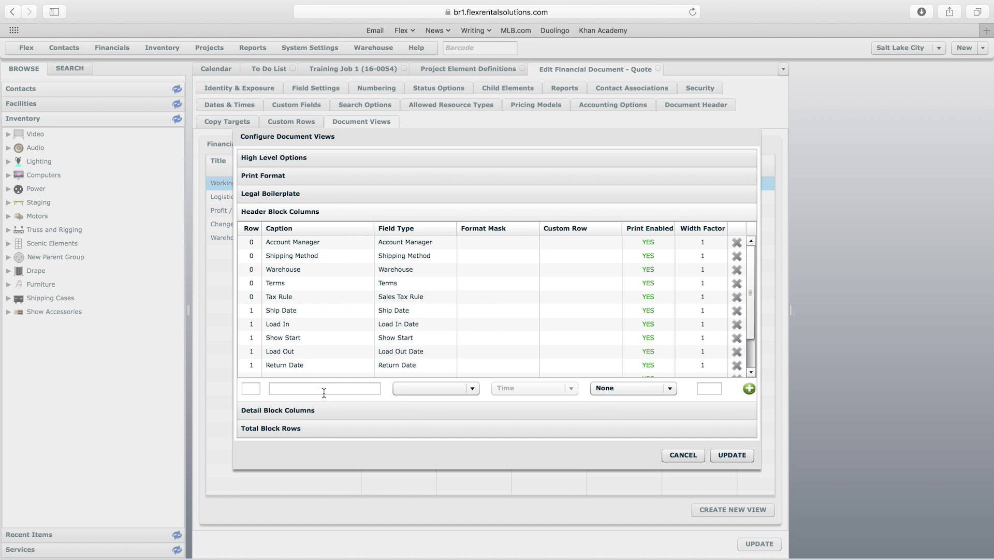
{"action": "mouse_move", "coordinate": [753, 277]}
{"action": "left_mouse_down"}
{"action": "mouse_move", "coordinate": [756, 326]}
{"action": "mouse_move", "coordinate": [756, 268]}
{"action": "left_mouse_up"}
{"action": "scroll", "coordinate": [467, 287], "scroll_direction": "down", "scroll_amount": 3}
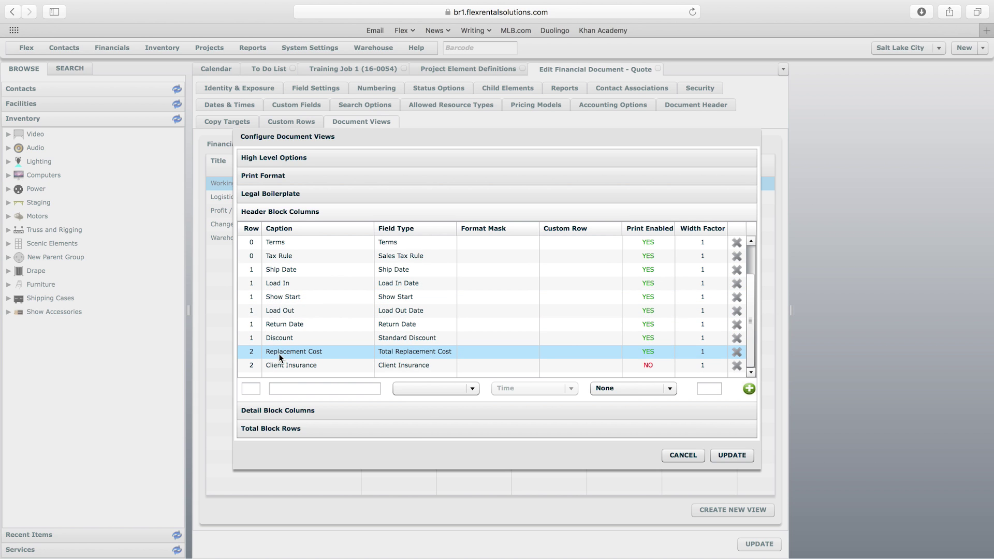
{"action": "left_click", "coordinate": [737, 352]}
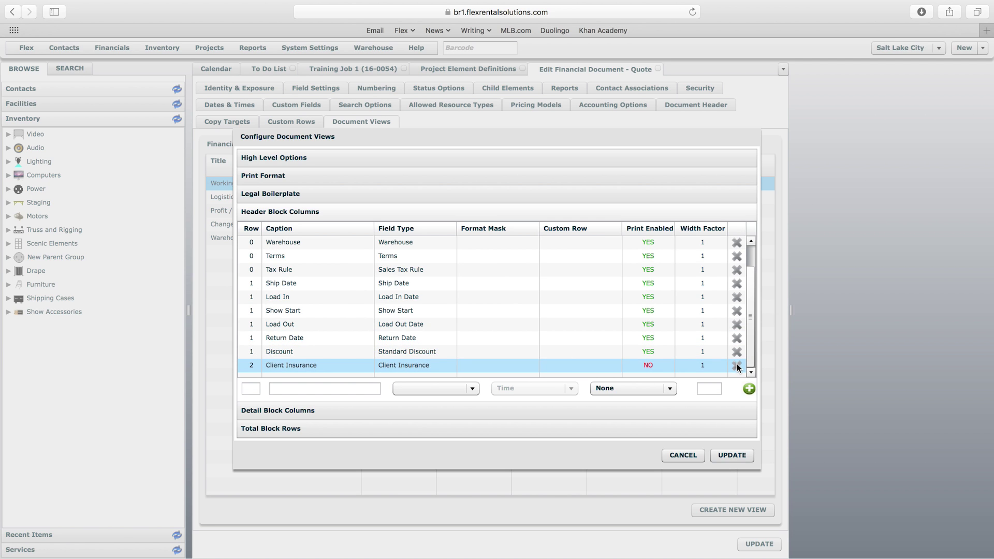
{"action": "left_click", "coordinate": [737, 363]}
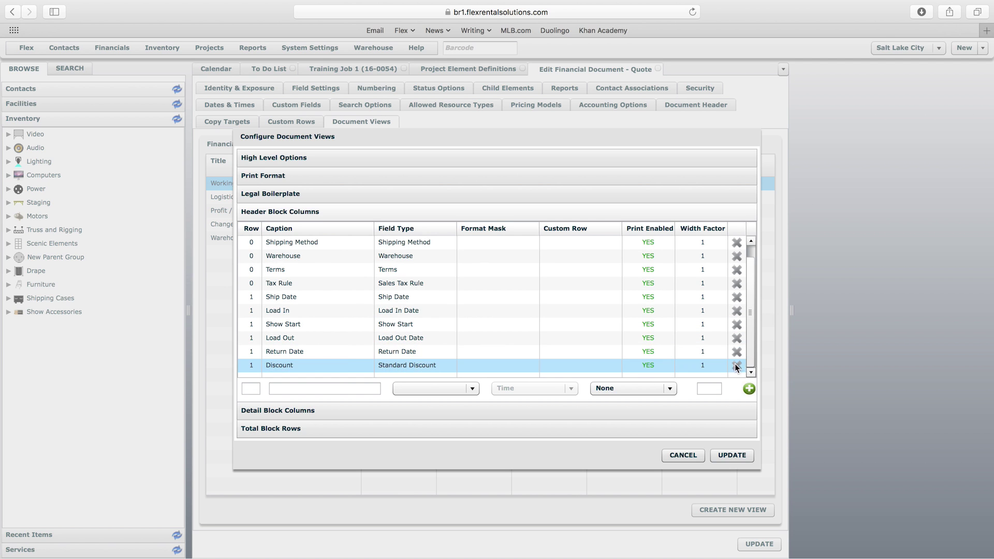
{"action": "left_click", "coordinate": [736, 457]}
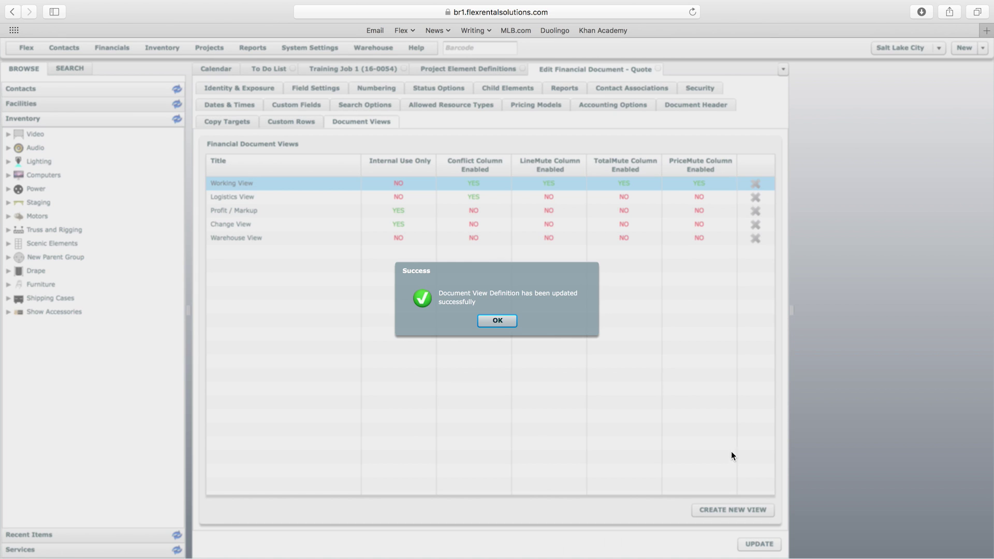
{"action": "left_click", "coordinate": [492, 322]}
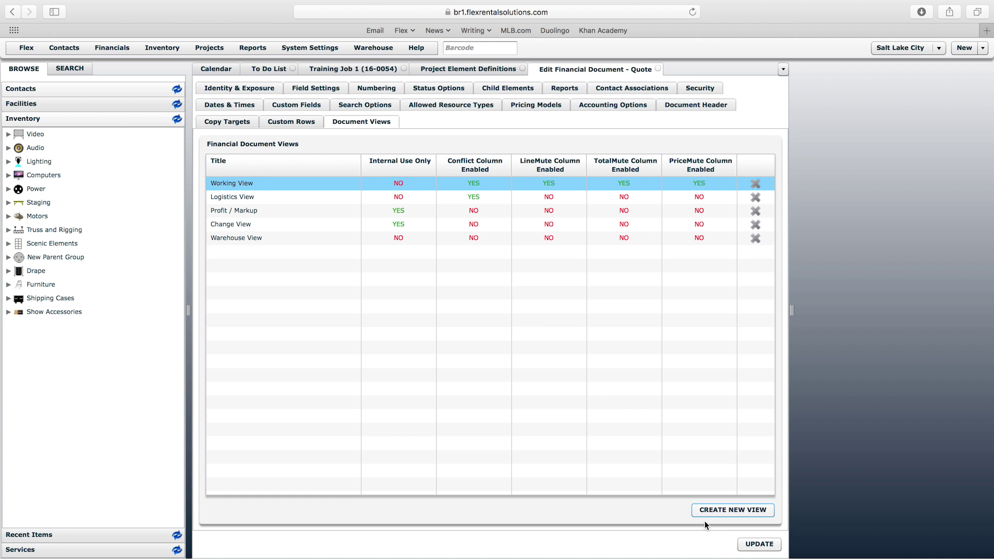
Save the Quote definition and reload Training Job 1 to apply the revised header layout.
{"action": "left_click", "coordinate": [759, 543]}
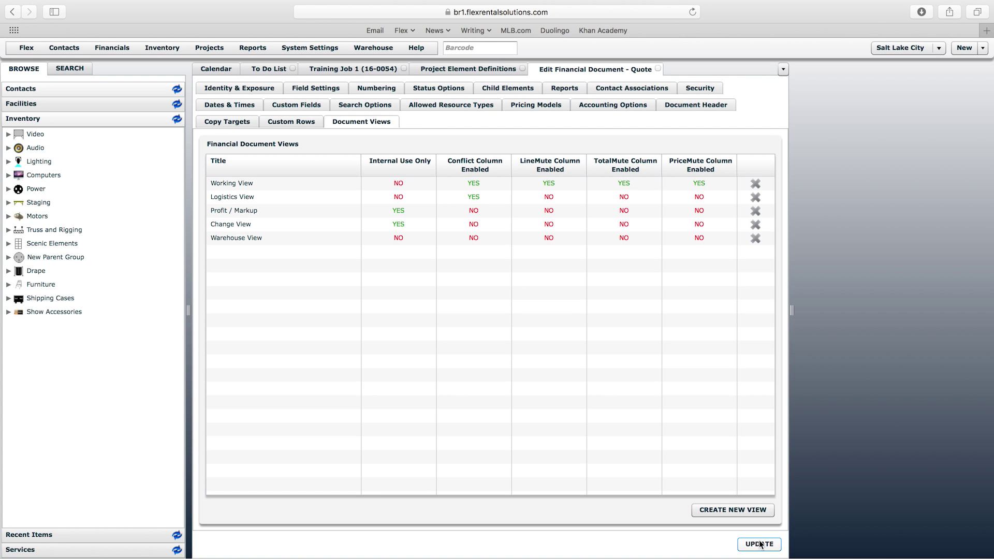
{"action": "left_click", "coordinate": [350, 69]}
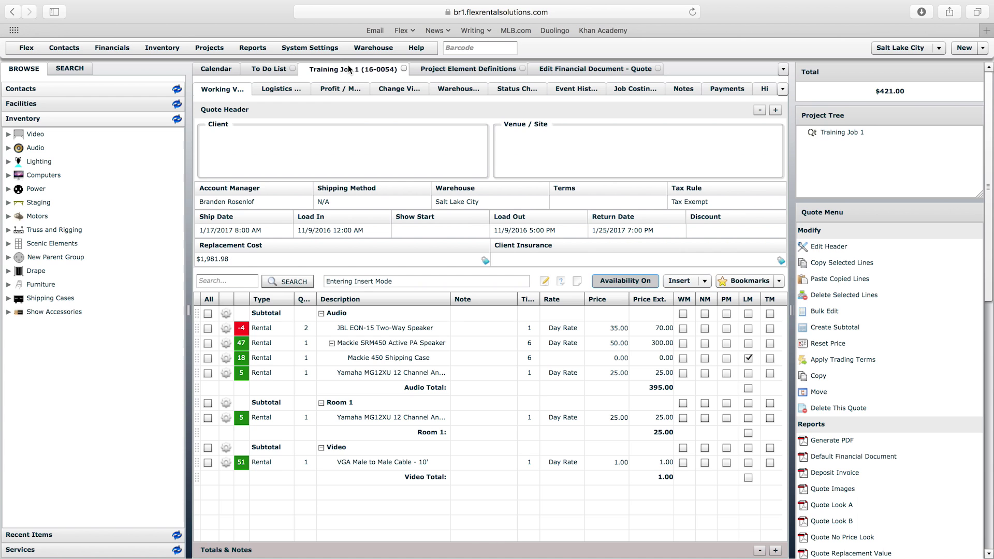
{"action": "right_click", "coordinate": [350, 69]}
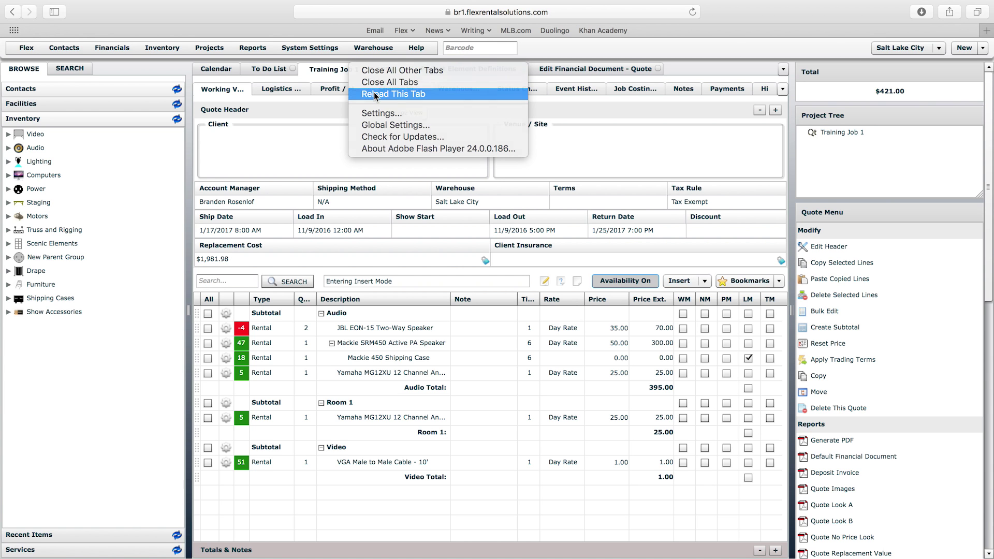
{"action": "left_click", "coordinate": [373, 94]}
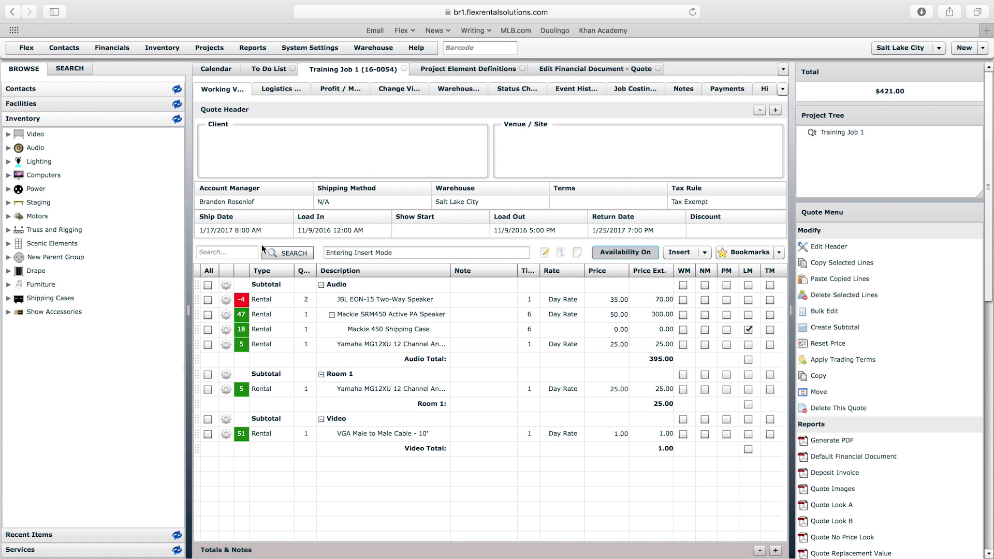
Generate the Default Financial Document from the Working View, open it, compare it with the earlier quote PDFs and return to the quote.
{"action": "left_click", "coordinate": [845, 454]}
{"action": "left_click", "coordinate": [633, 343]}
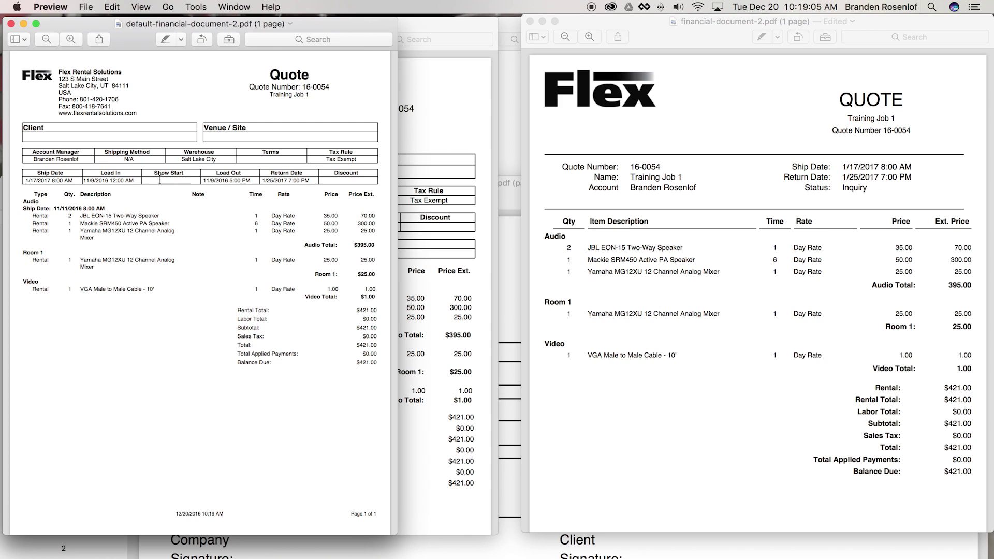
{"action": "left_click_drag", "start_coordinate": [147, 37], "coordinate": [651, 51]}
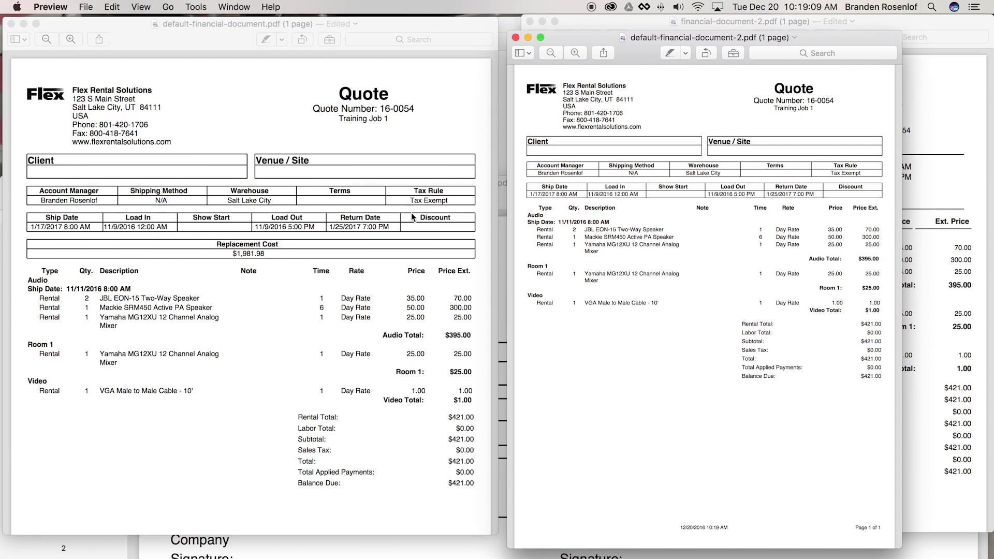
{"action": "left_click_drag", "start_coordinate": [567, 37], "coordinate": [275, 37]}
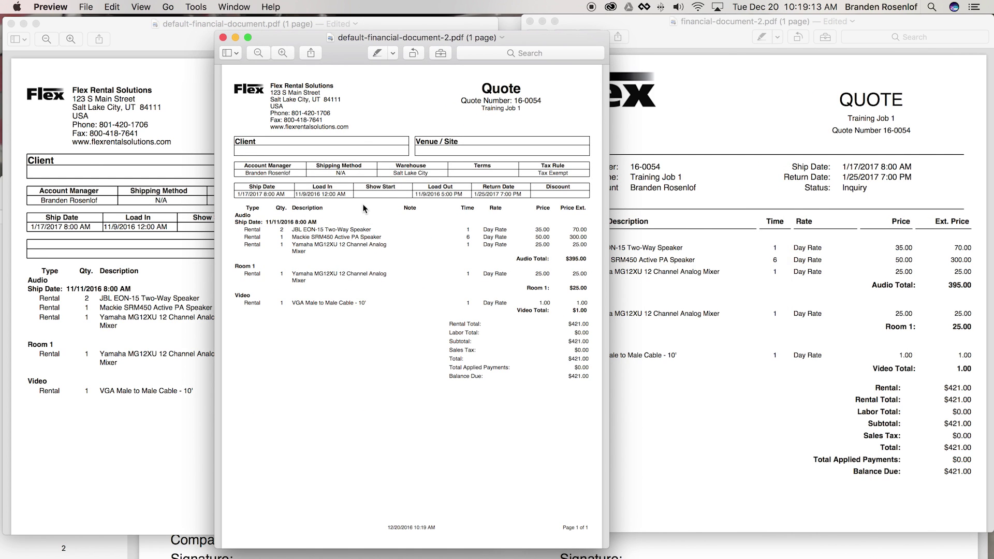
{"action": "key", "text": "ctrl+Right"}
Generate the Default Financial Document from Training Job 1's Logistics View, open the PDF for comparison and return to the quote.
{"action": "left_click_drag", "start_coordinate": [990, 283], "coordinate": [990, 373]}
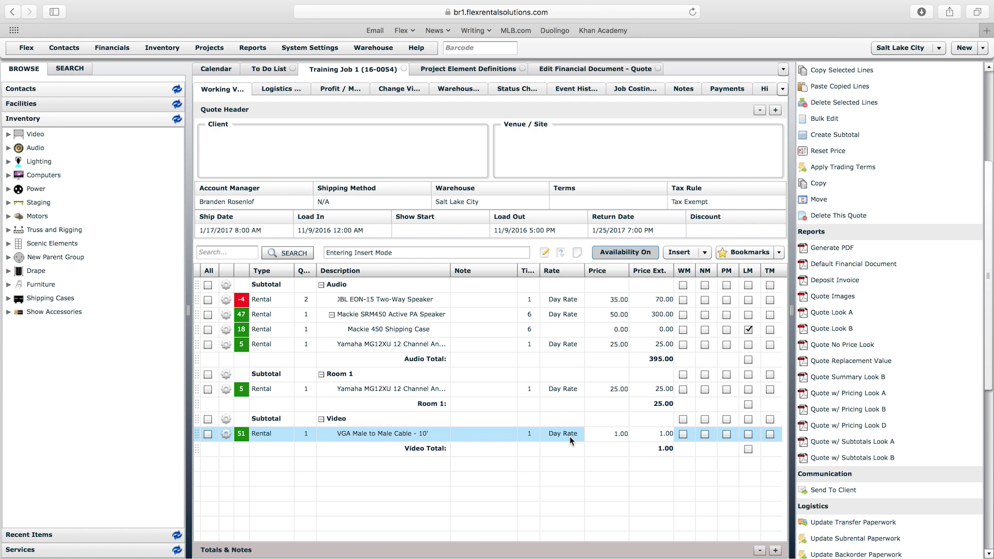
{"action": "left_click", "coordinate": [293, 92]}
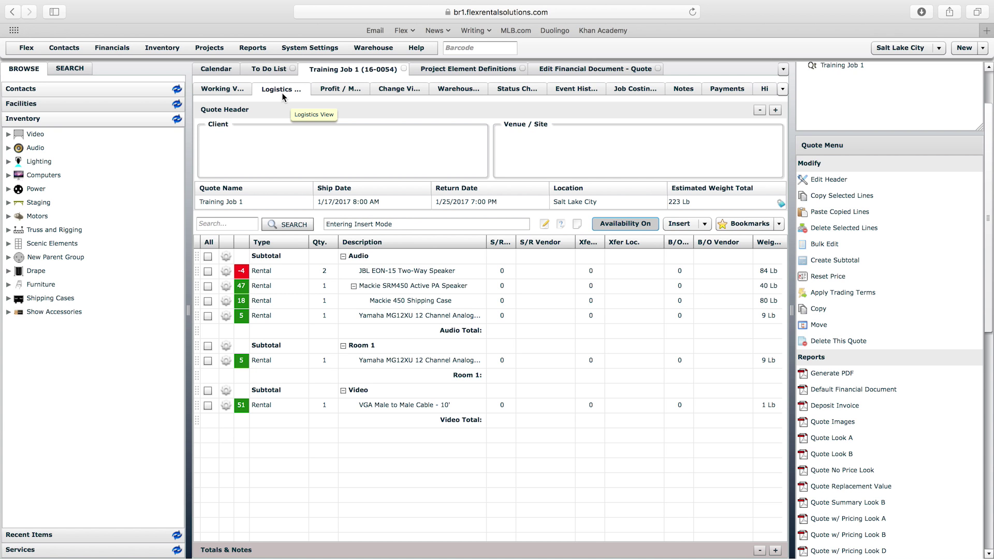
{"action": "left_click", "coordinate": [848, 390]}
{"action": "left_click", "coordinate": [646, 345]}
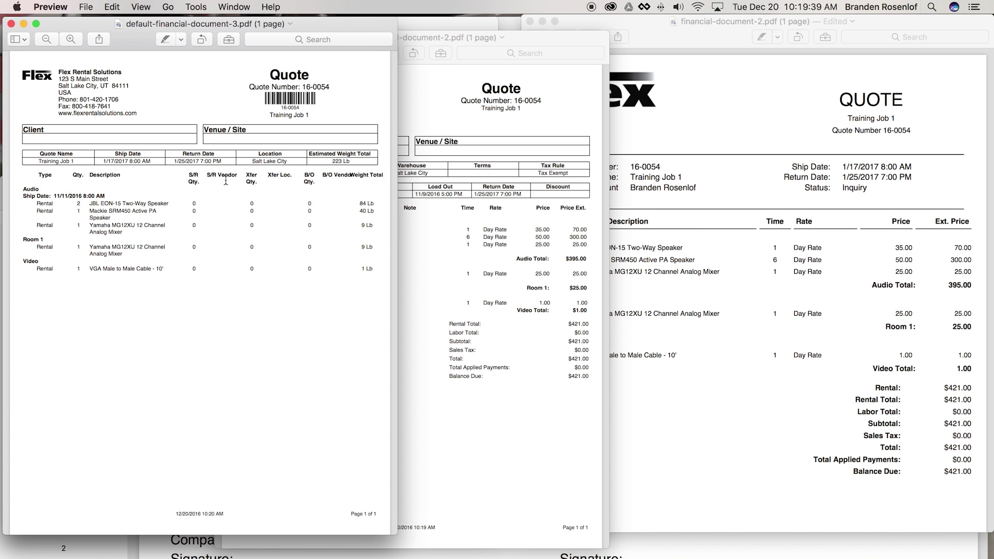
{"action": "left_click_drag", "start_coordinate": [289, 23], "coordinate": [498, 38]}
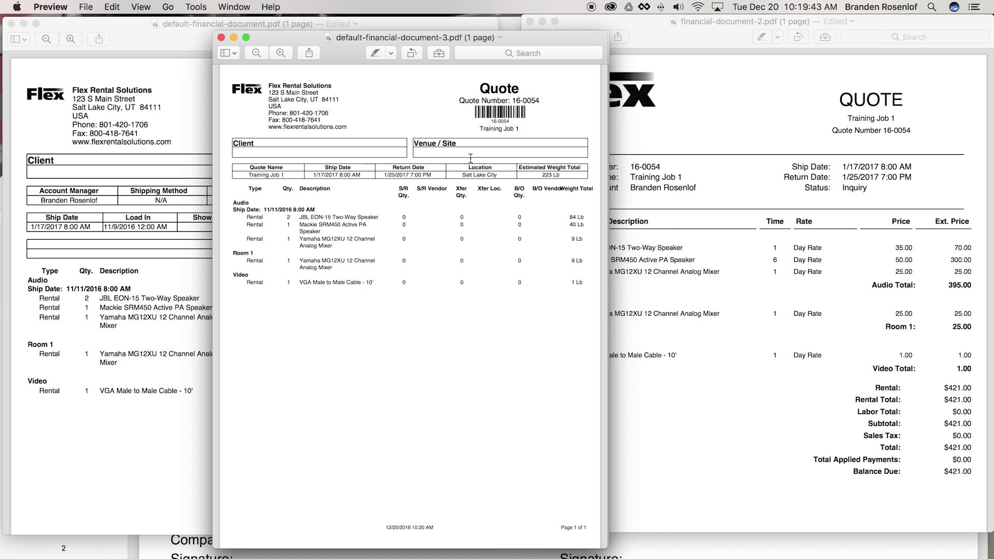
{"action": "key", "text": "ctrl+Right"}
Examine the Working View's header and detail block columns in the Quote definition and leave them without saving.
{"action": "left_click", "coordinate": [228, 89]}
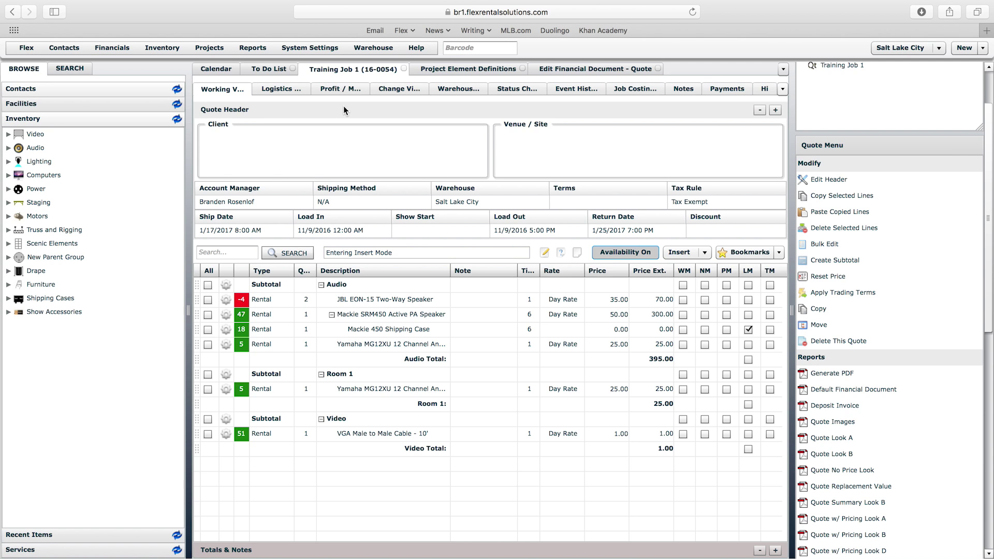
{"action": "left_click", "coordinate": [619, 74]}
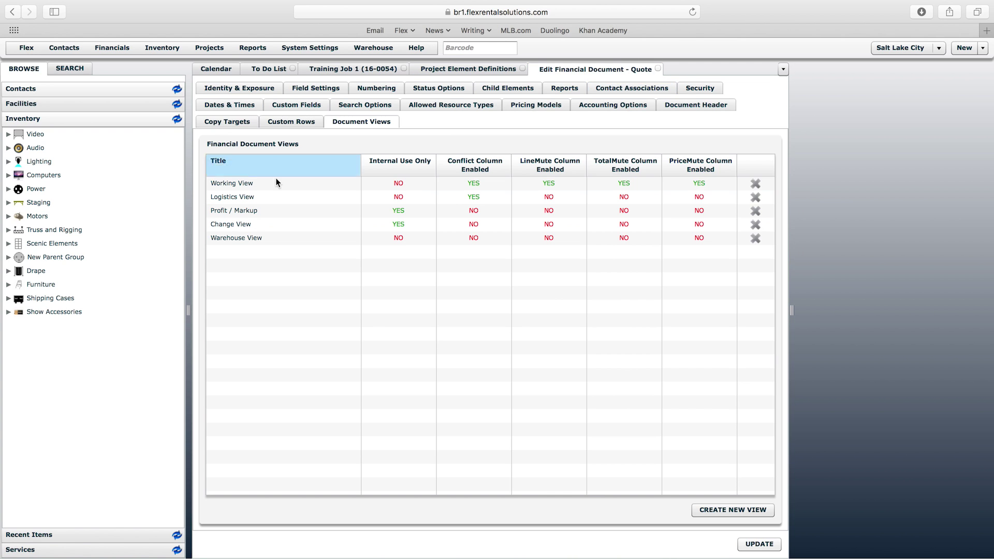
{"action": "double_click", "coordinate": [233, 184]}
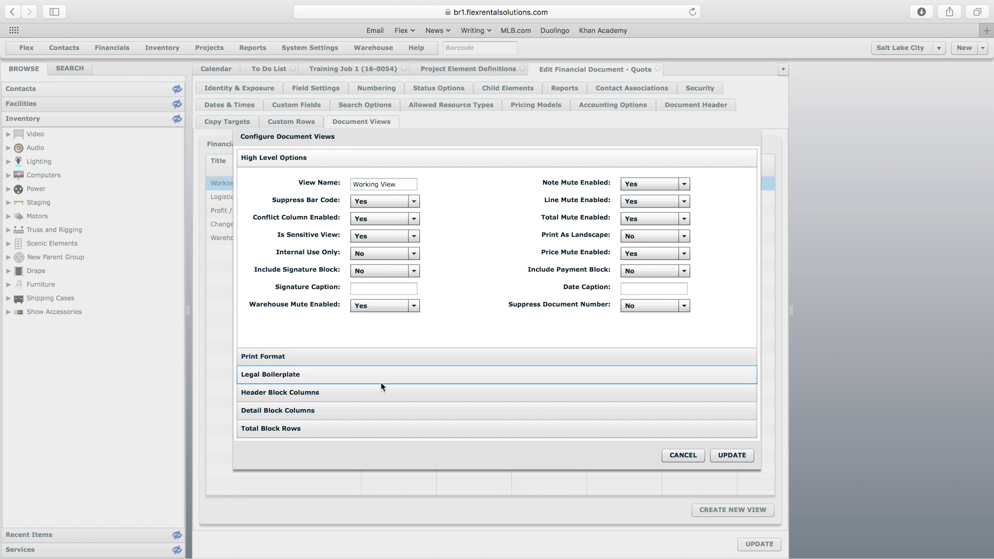
{"action": "left_click", "coordinate": [374, 395]}
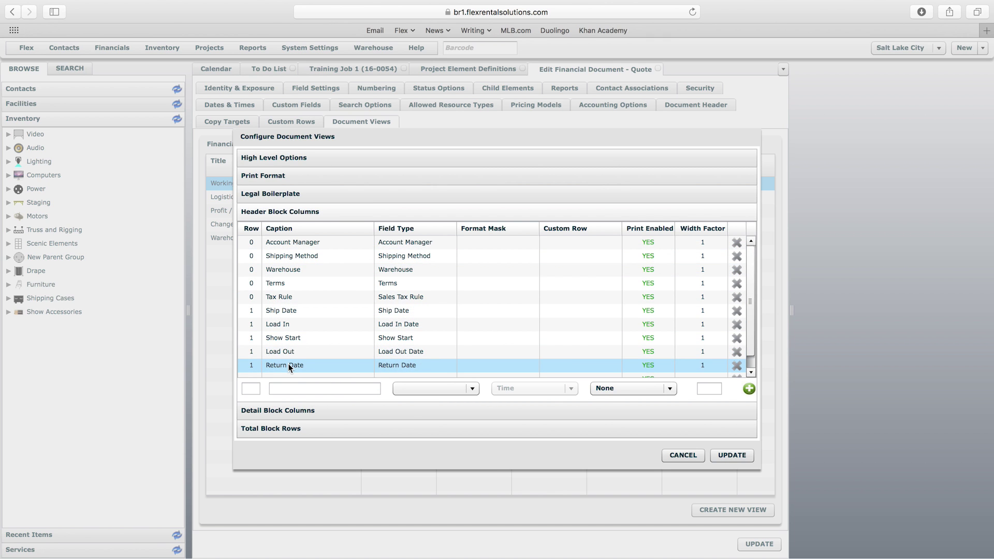
{"action": "left_click_drag", "start_coordinate": [754, 333], "coordinate": [756, 293]}
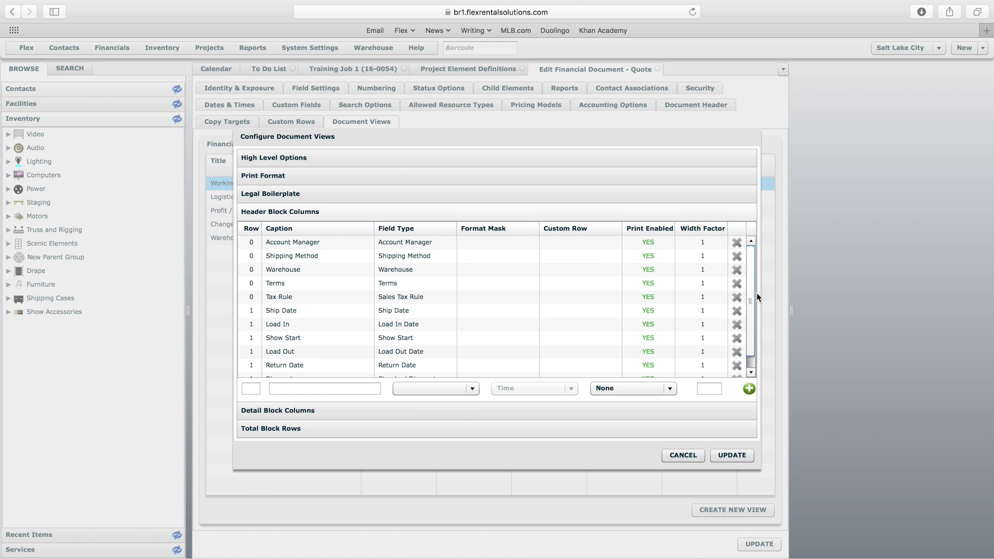
{"action": "left_click", "coordinate": [402, 412]}
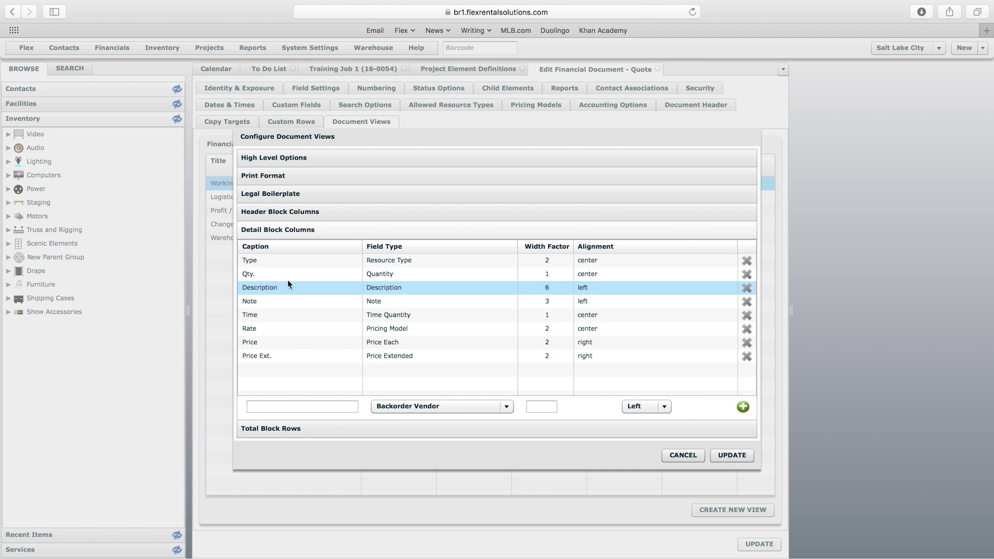
{"action": "left_click", "coordinate": [682, 455]}
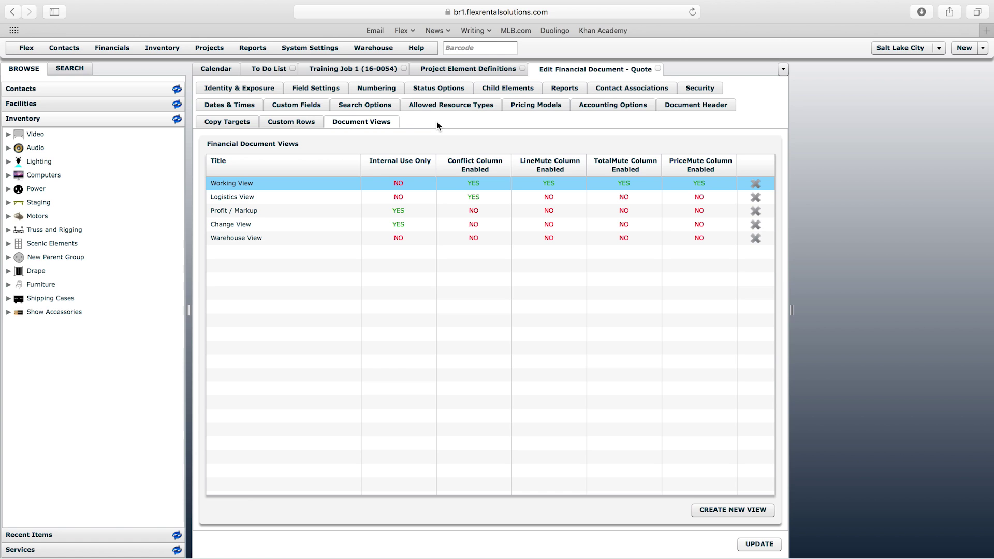
Return to Training Job 1 and look through the reports available for the quote.
{"action": "left_click", "coordinate": [376, 72]}
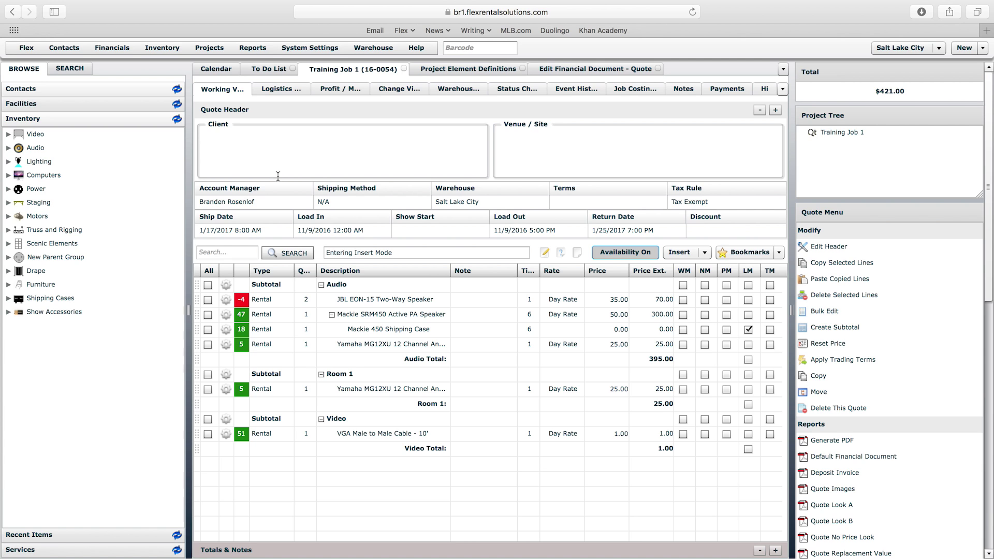
{"action": "left_click_drag", "start_coordinate": [989, 211], "coordinate": [987, 307]}
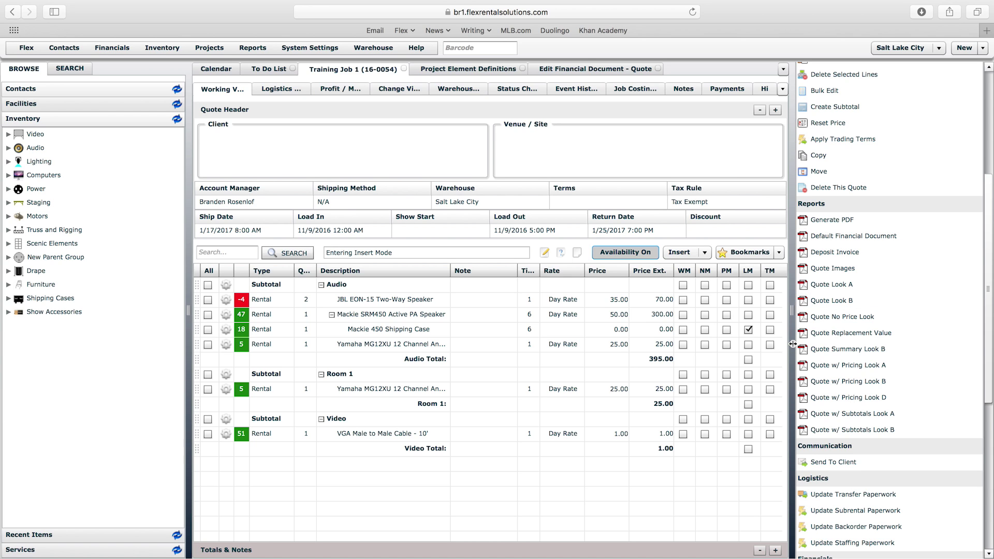
{"action": "left_click", "coordinate": [503, 113]}
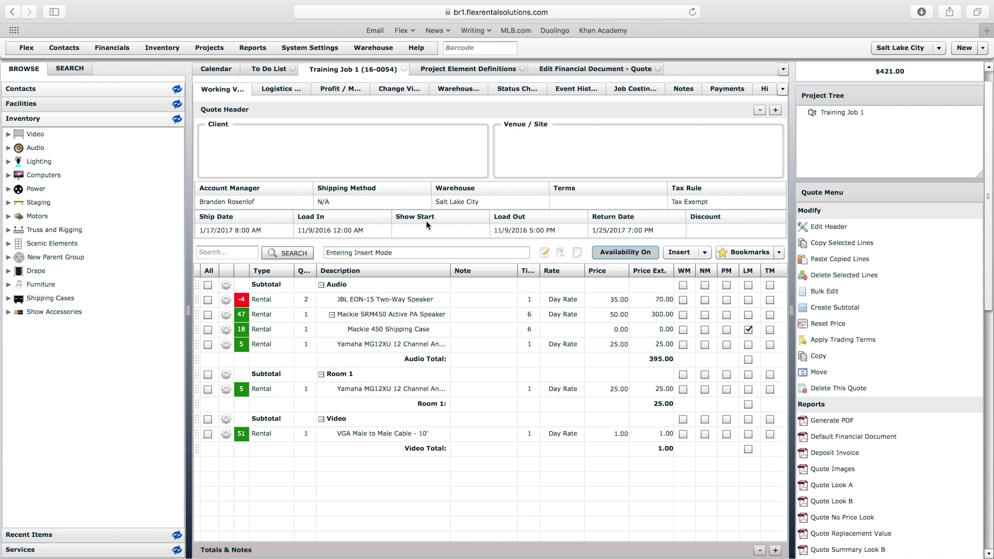
Open the Pull Sheet element definition and examine its default print format and instance level reports.
{"action": "left_click", "coordinate": [209, 48]}
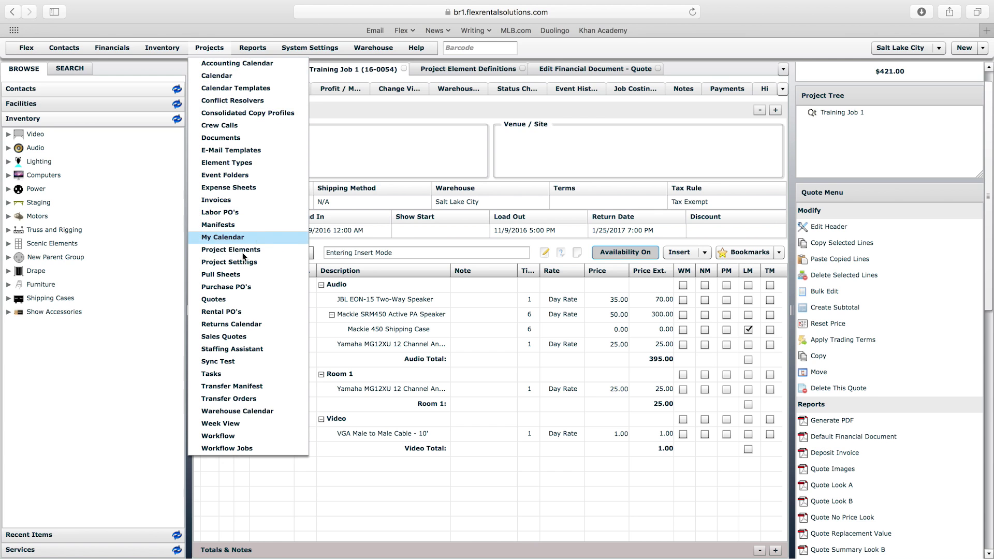
{"action": "left_click", "coordinate": [223, 250]}
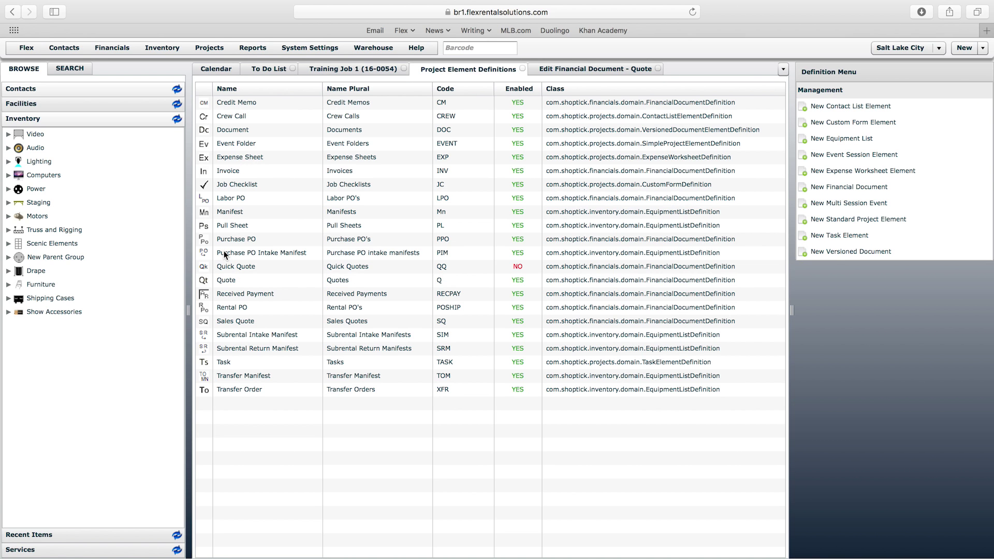
{"action": "left_click", "coordinate": [234, 226]}
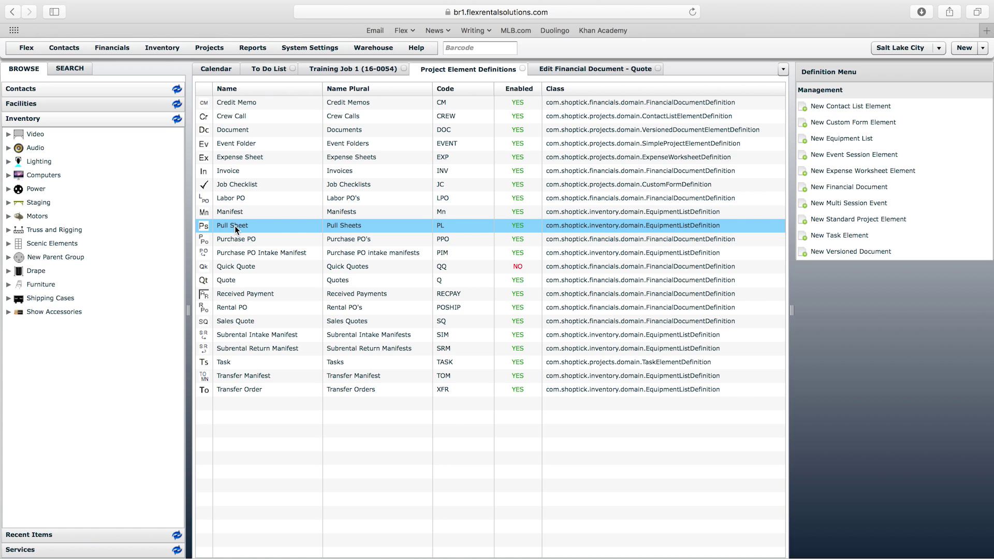
{"action": "double_click", "coordinate": [235, 225]}
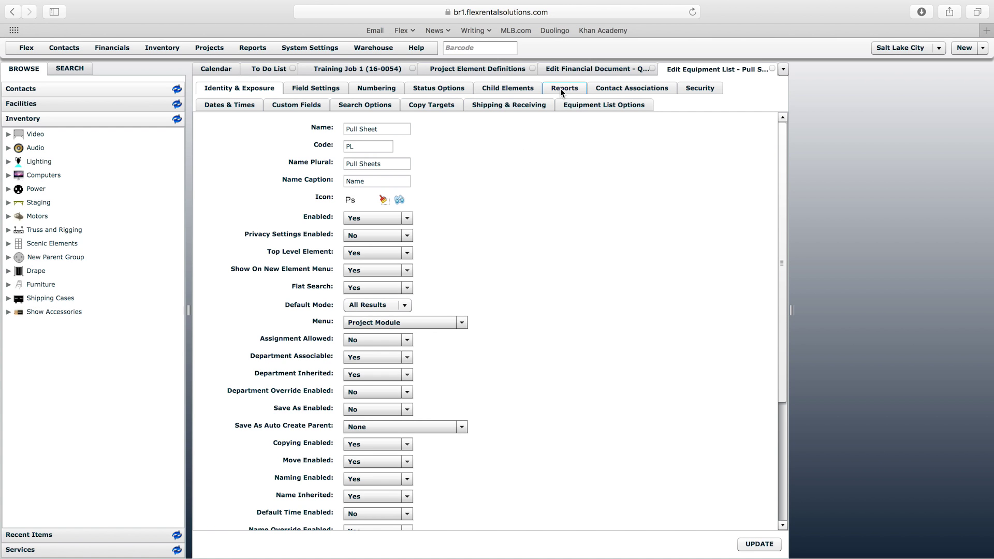
{"action": "left_click", "coordinate": [554, 91]}
{"action": "left_click_drag", "start_coordinate": [504, 290], "coordinate": [507, 377]}
{"action": "scroll", "coordinate": [331, 218], "scroll_direction": "down", "scroll_amount": 1}
{"action": "scroll", "coordinate": [280, 178], "scroll_direction": "up", "scroll_amount": 1}
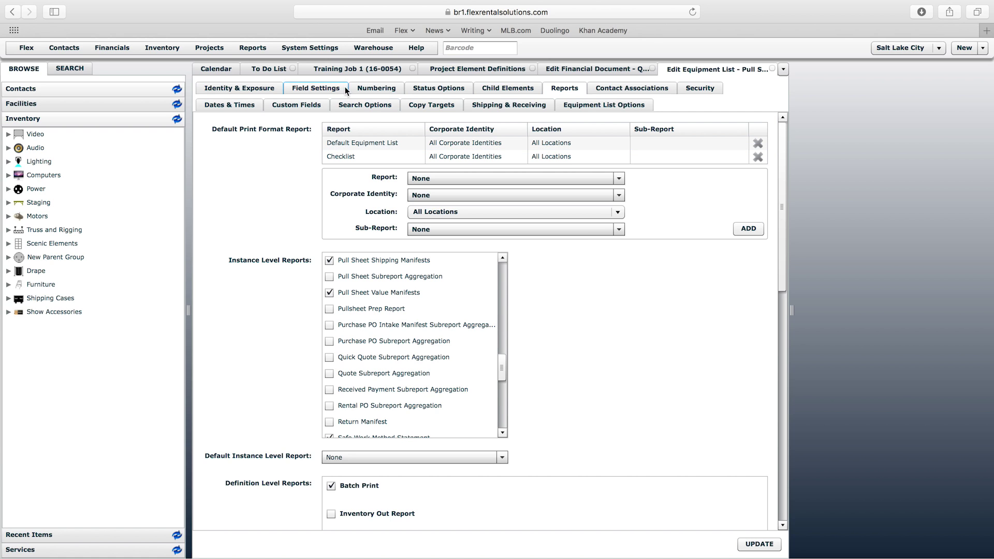
{"action": "left_click", "coordinate": [347, 158]}
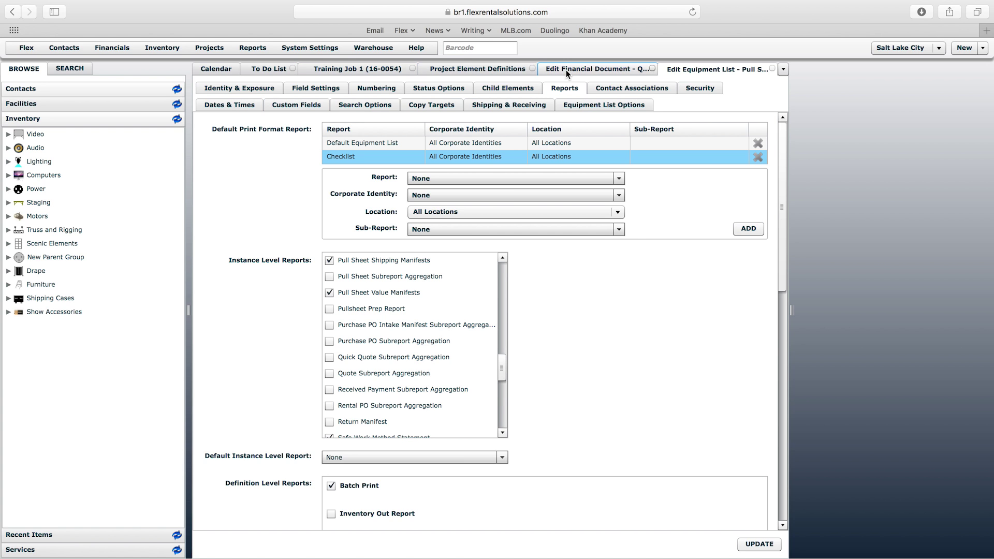
Open the Manifest element definition and examine its default print formats: Shipping Manifest, Truck Pack List and Safe Work Method Statement.
{"action": "left_click", "coordinate": [473, 68]}
{"action": "left_click", "coordinate": [232, 212]}
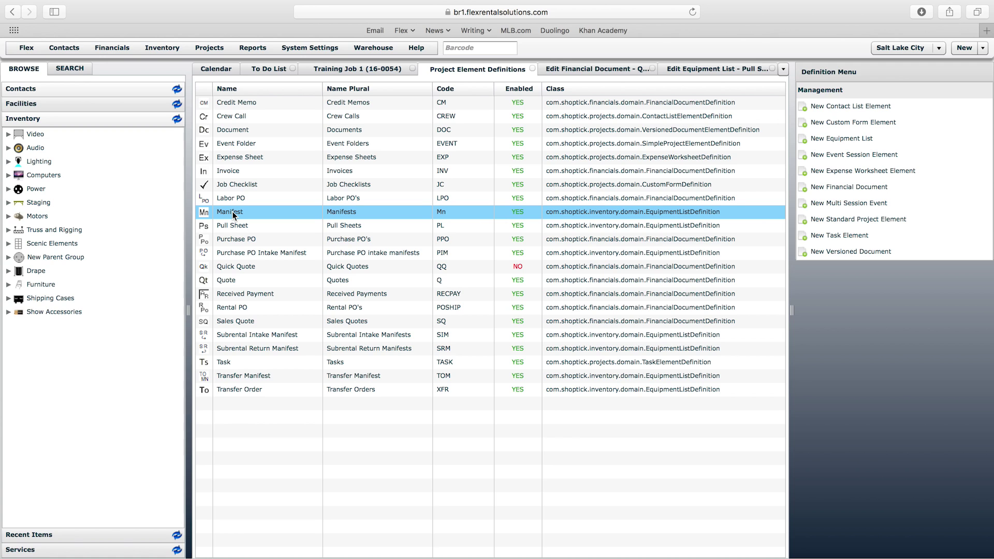
{"action": "double_click", "coordinate": [232, 212]}
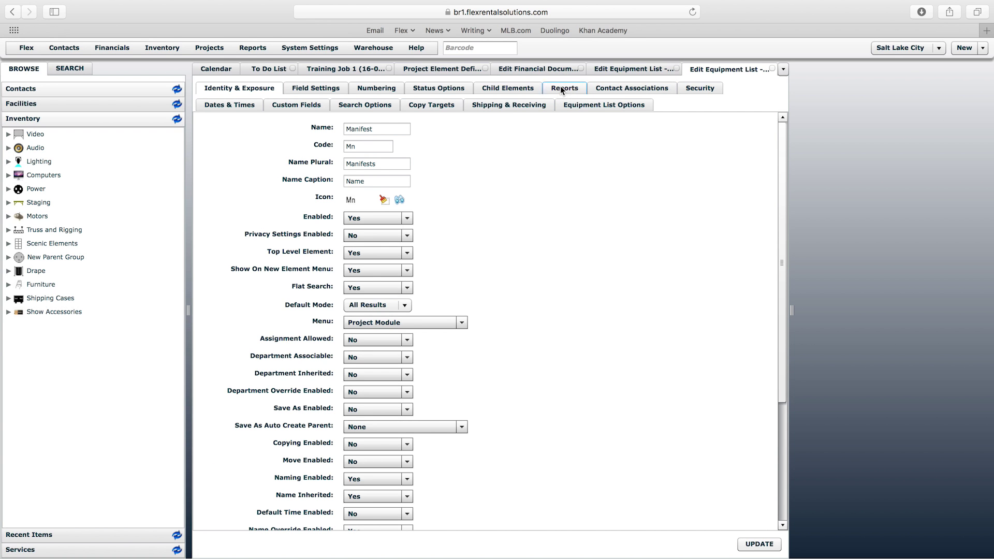
{"action": "left_click", "coordinate": [562, 91]}
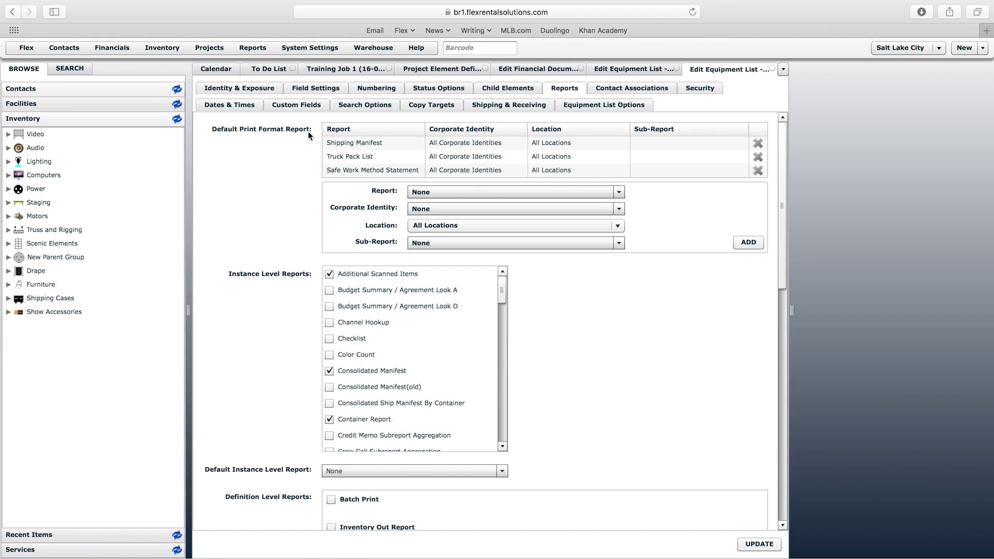
{"action": "left_click", "coordinate": [358, 147]}
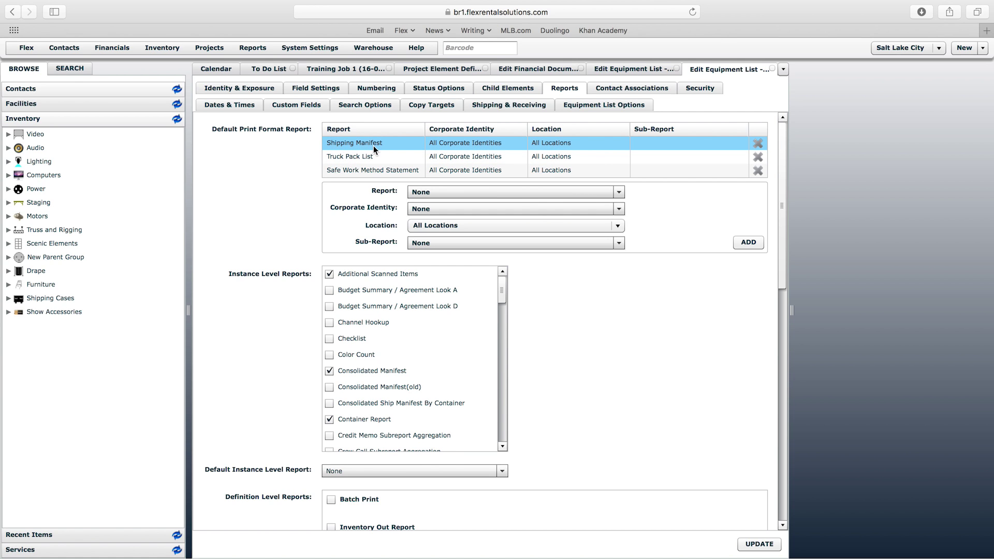
{"action": "left_click", "coordinate": [347, 159]}
{"action": "left_click", "coordinate": [352, 174]}
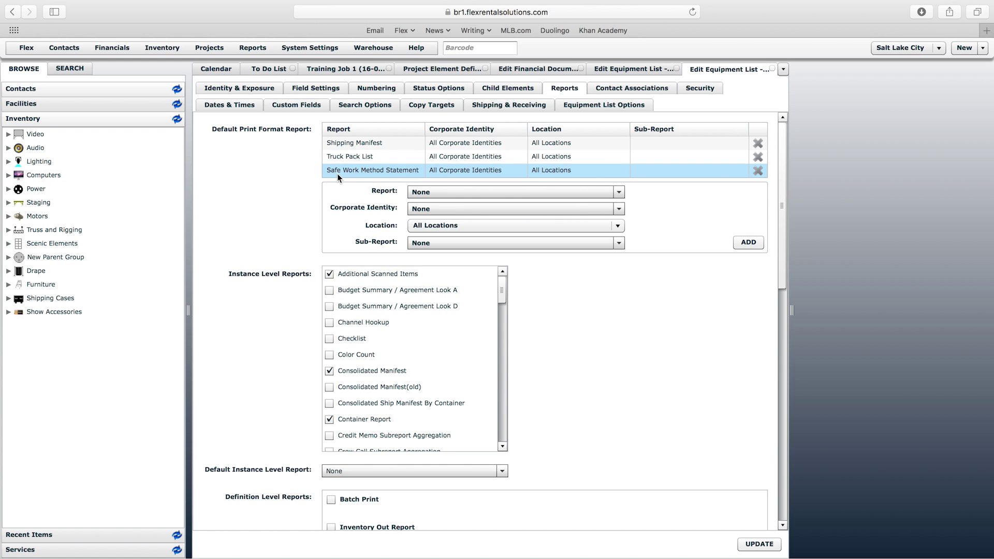
{"action": "mouse_move", "coordinate": [505, 288]}
{"action": "left_mouse_down"}
{"action": "mouse_move", "coordinate": [504, 428]}
{"action": "mouse_move", "coordinate": [508, 281]}
{"action": "left_mouse_up"}
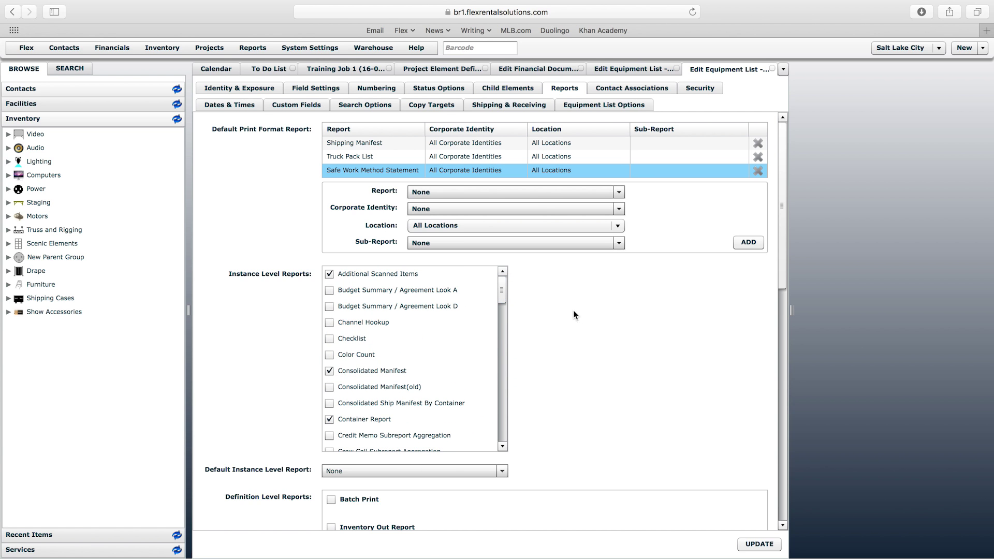
Review Training Job 1's available reports and actions alongside the default print format reports in the Quote definition.
{"action": "left_click", "coordinate": [339, 69]}
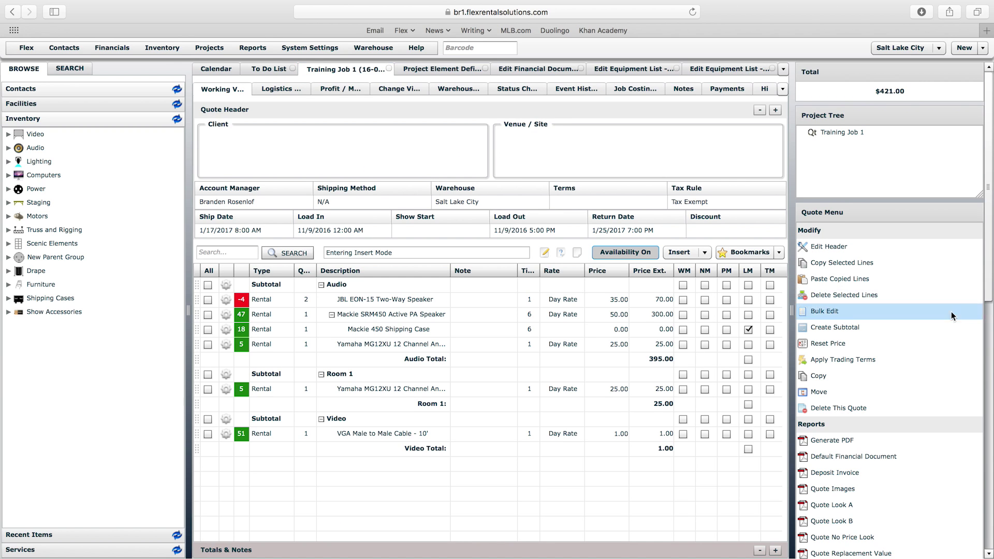
{"action": "scroll", "coordinate": [921, 337], "scroll_direction": "down", "scroll_amount": 10}
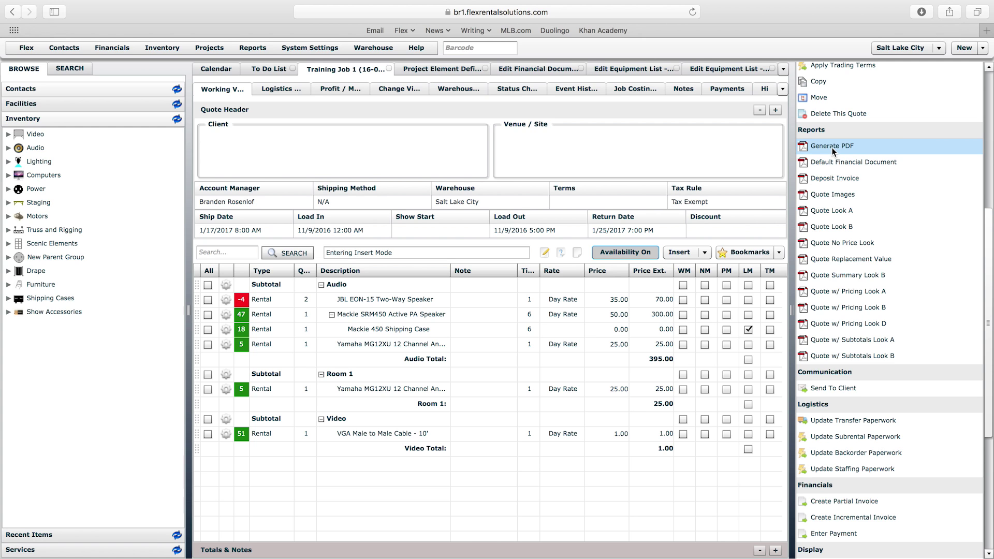
{"action": "left_click", "coordinate": [534, 68]}
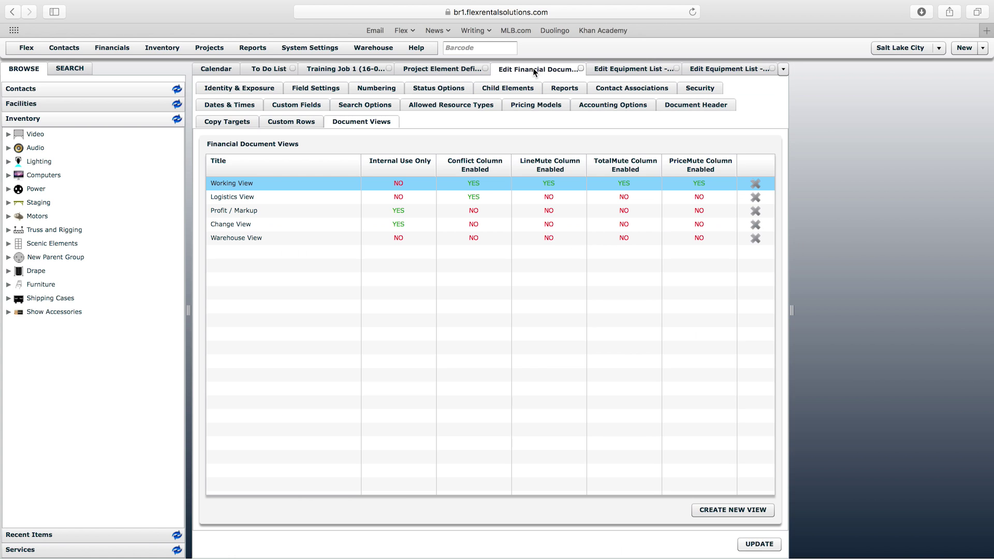
{"action": "left_click", "coordinate": [564, 88]}
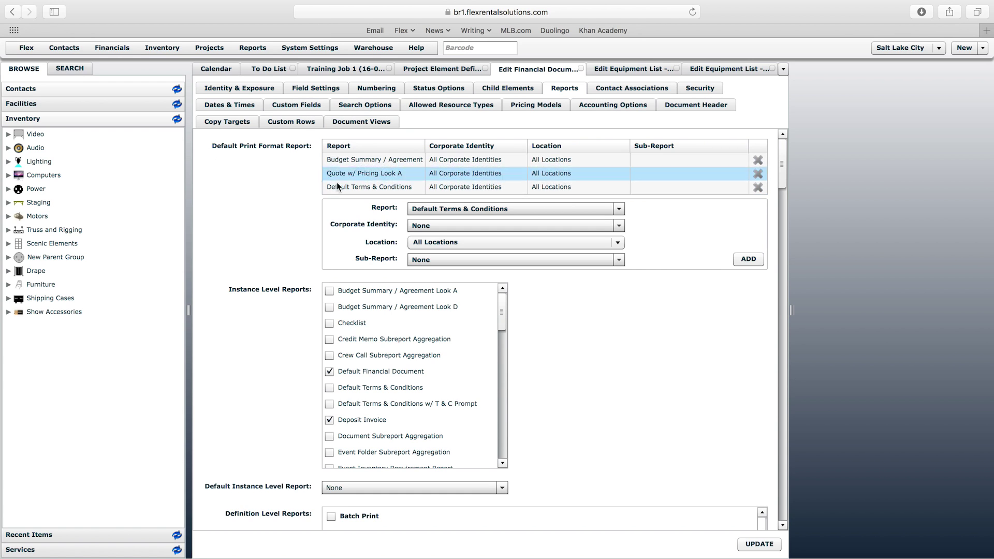
{"action": "left_click", "coordinate": [358, 74]}
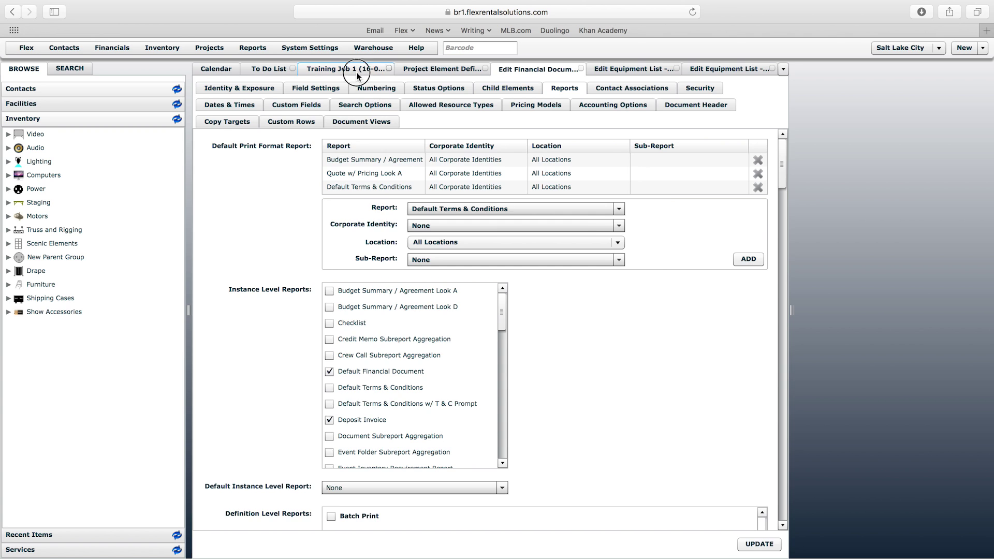
{"action": "left_click", "coordinate": [990, 412]}
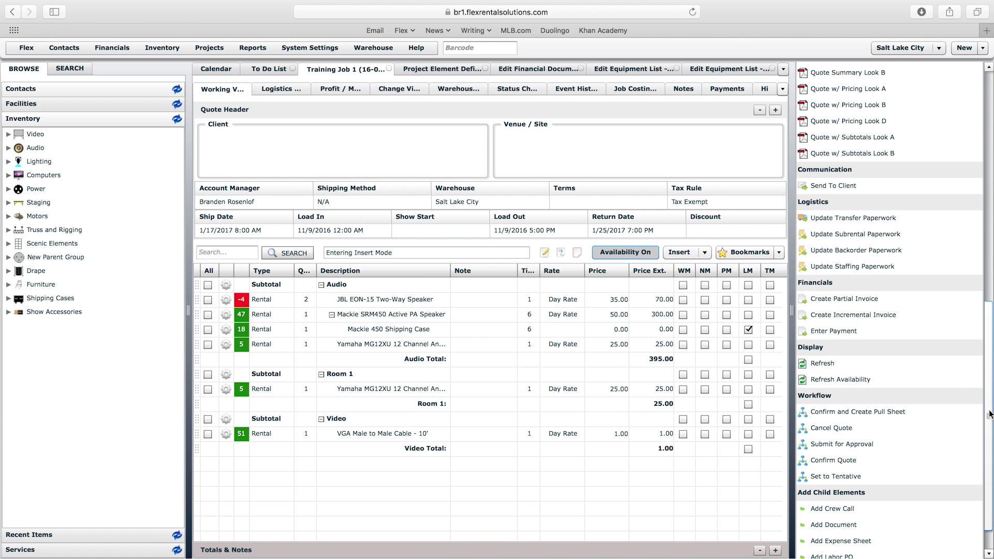
Preview sending the quote to the client, examine the default message text, and cancel without sending.
{"action": "left_click", "coordinate": [827, 190]}
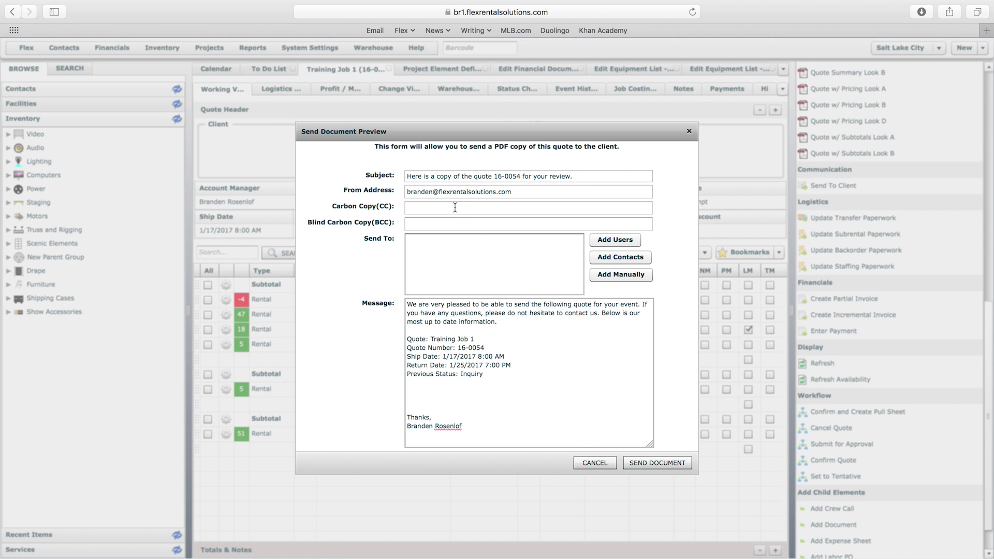
{"action": "left_click_drag", "start_coordinate": [484, 374], "coordinate": [408, 305]}
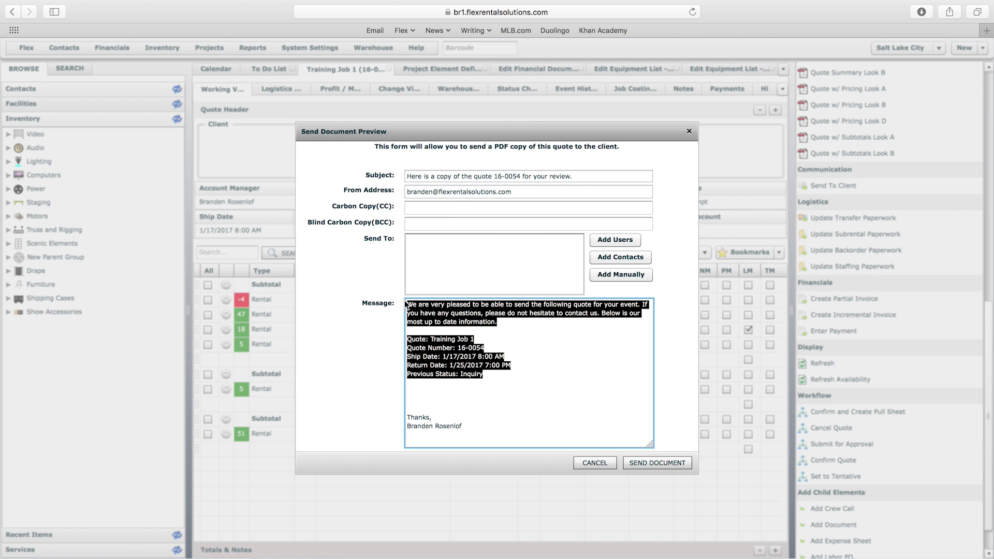
{"action": "left_click", "coordinate": [432, 313]}
{"action": "left_click", "coordinate": [594, 463]}
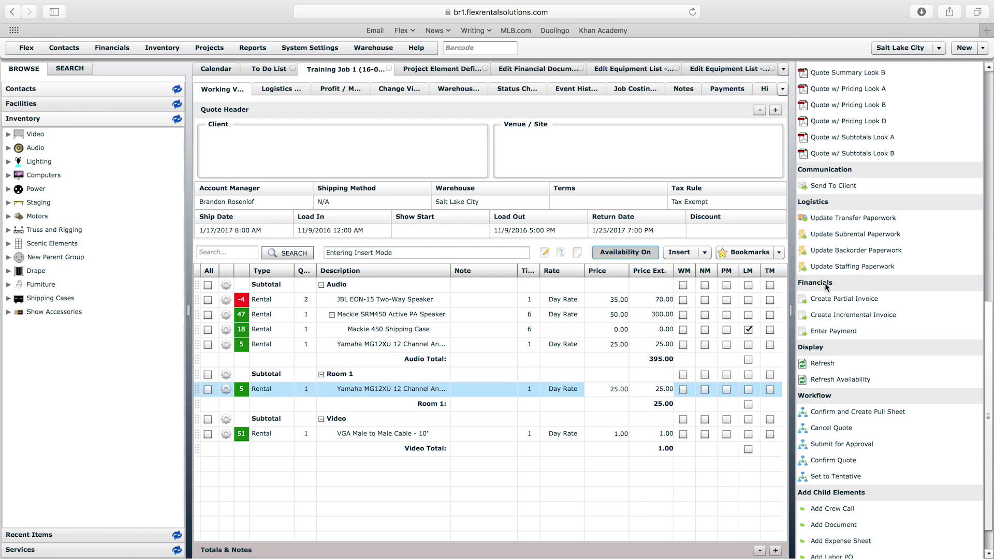
Compare the reports offered on Training Job 1 with the default print format and instance level reports in the Quote definition.
{"action": "left_click_drag", "start_coordinate": [989, 308], "coordinate": [986, 231]}
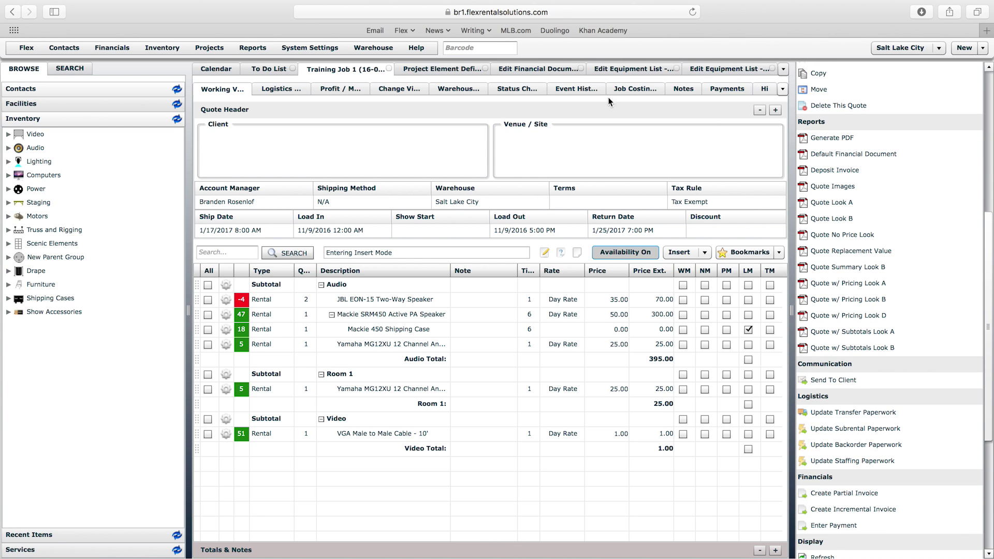
{"action": "left_click", "coordinate": [536, 68]}
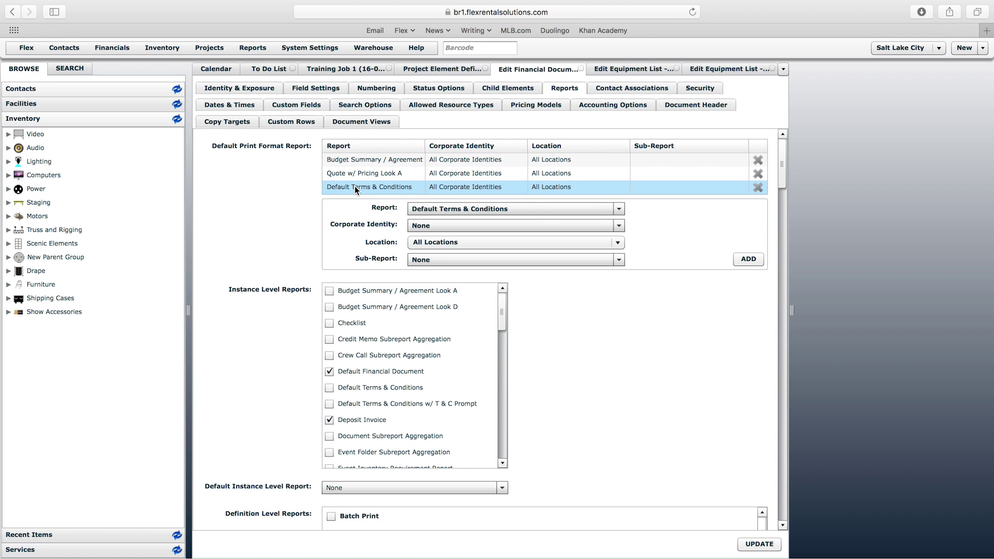
{"action": "left_click", "coordinate": [346, 69]}
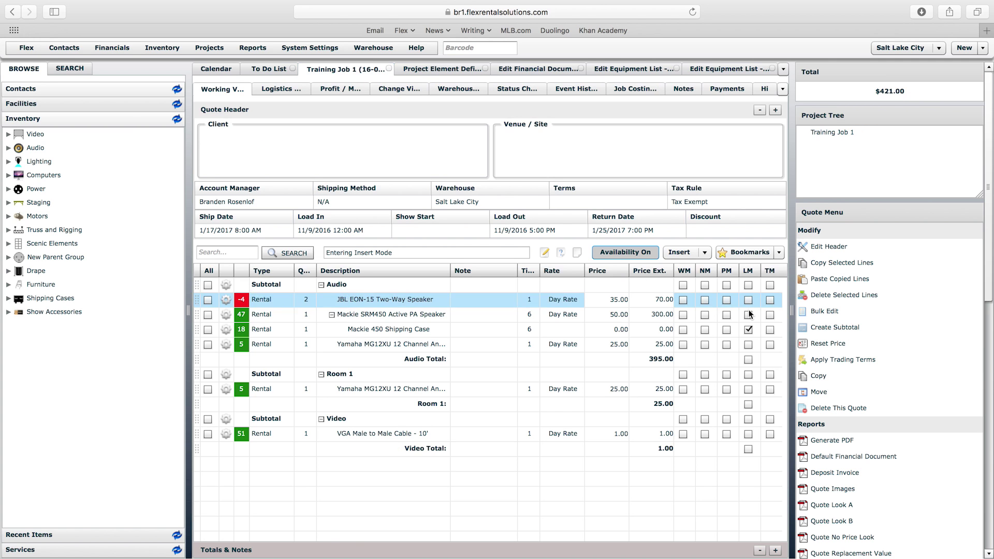
{"action": "scroll", "coordinate": [927, 405], "scroll_direction": "down", "scroll_amount": 5}
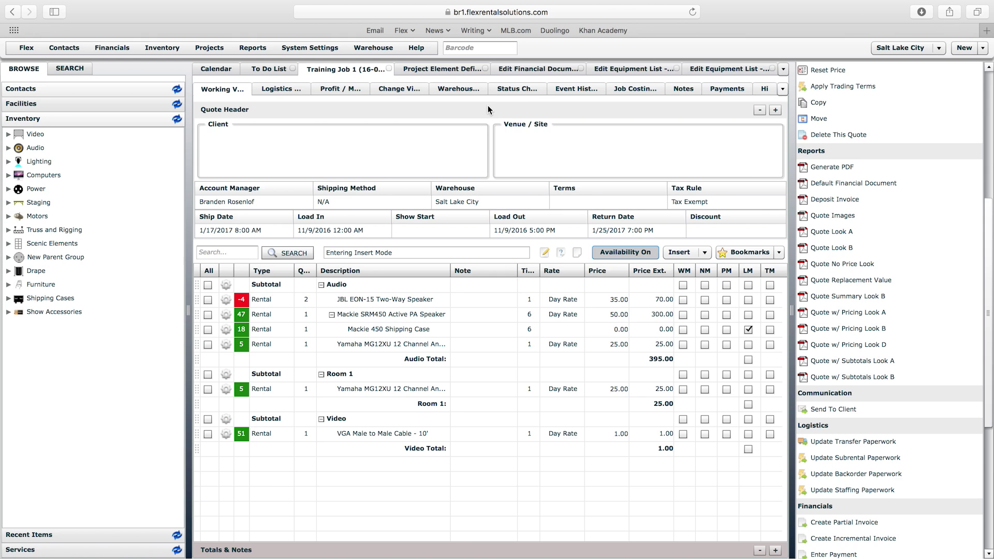
{"action": "left_click", "coordinate": [532, 69]}
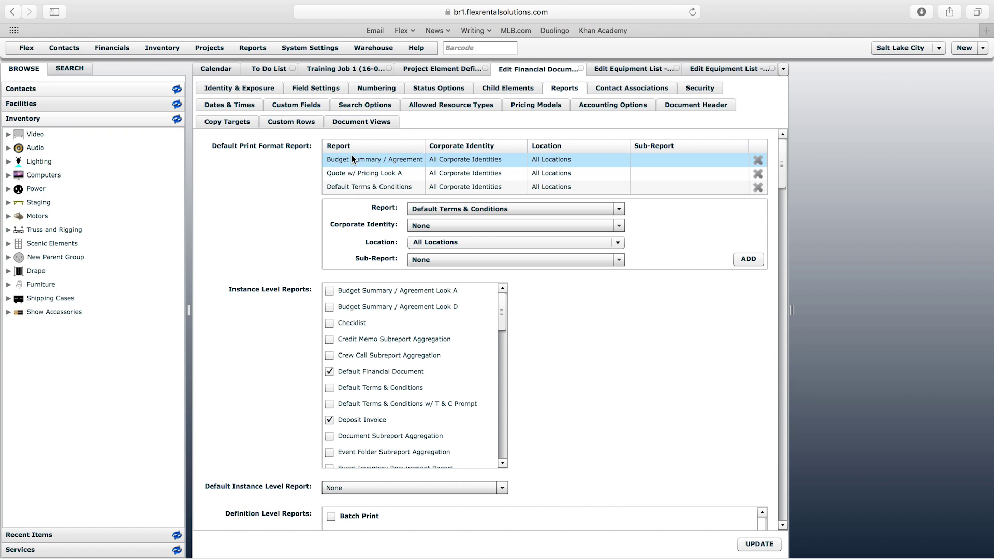
Open the Custom Reports list from the system settings, examine its reports and formats, and close the list.
{"action": "left_click", "coordinate": [302, 49]}
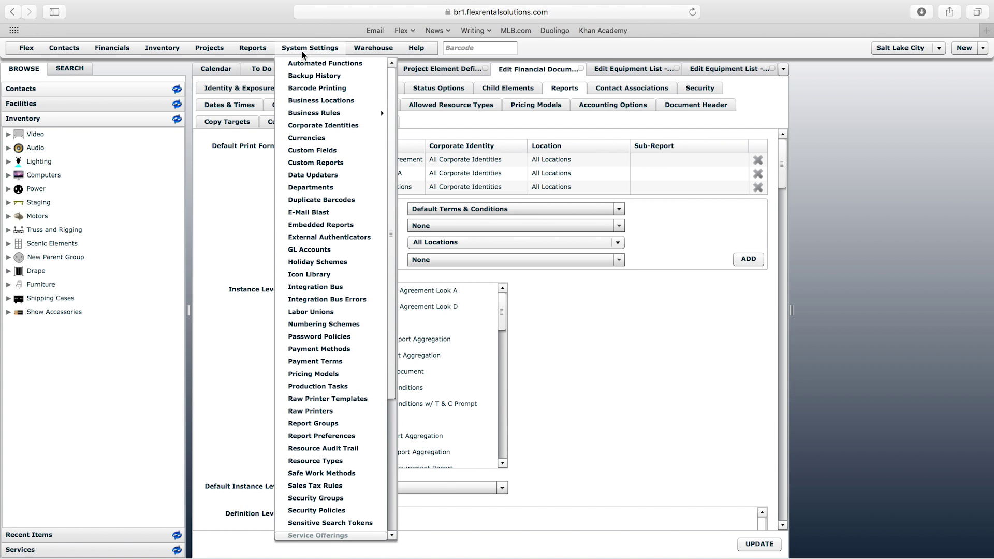
{"action": "left_click", "coordinate": [250, 189]}
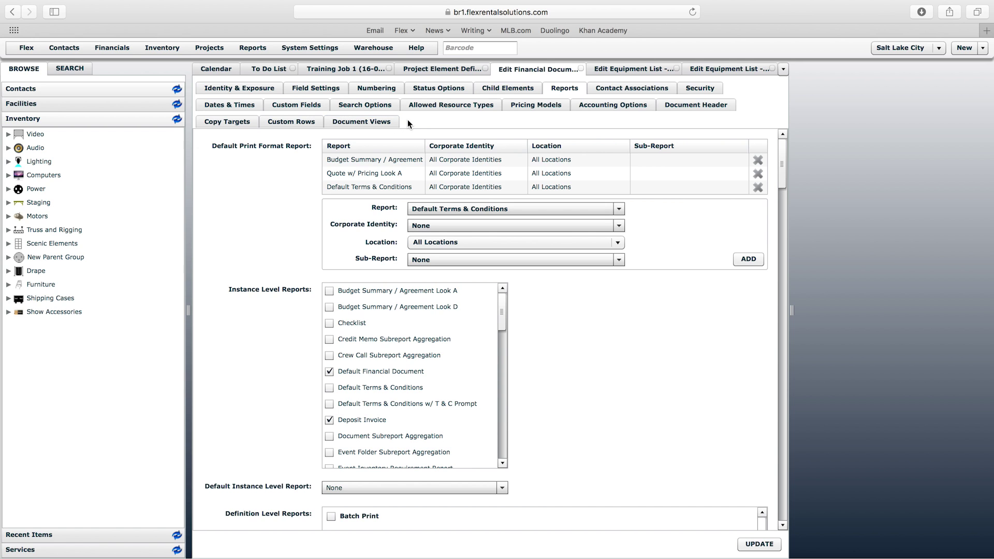
{"action": "left_click", "coordinate": [313, 47]}
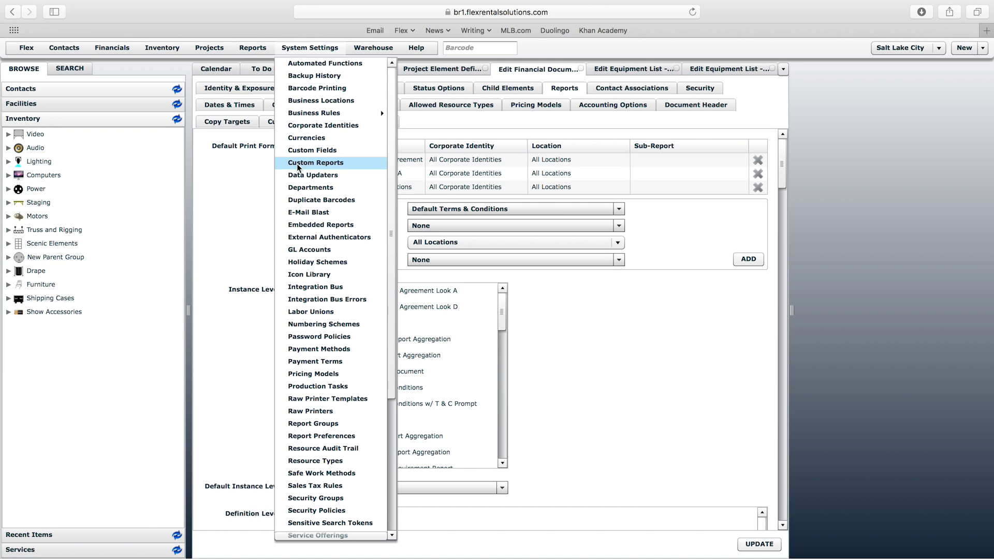
{"action": "left_click", "coordinate": [333, 167]}
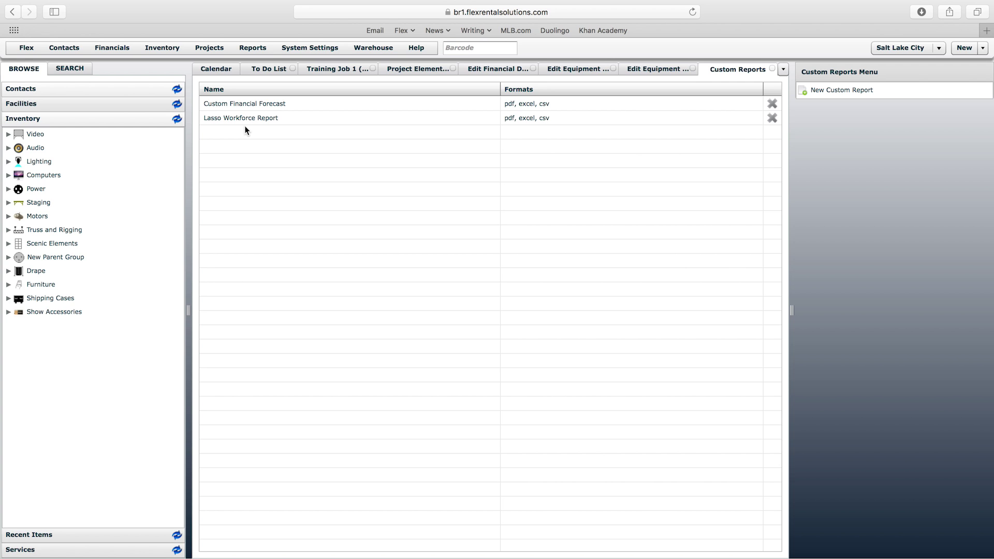
{"action": "left_click", "coordinate": [772, 70]}
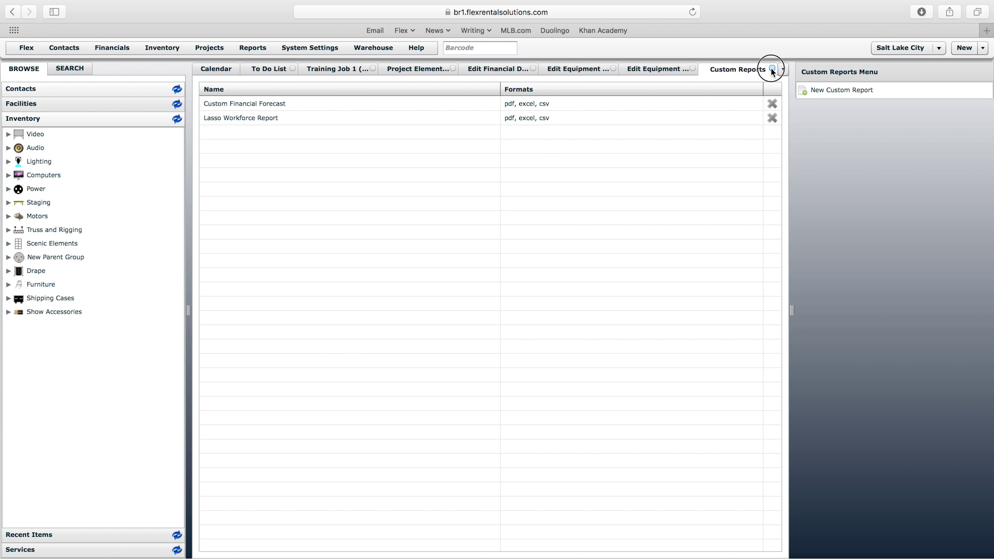